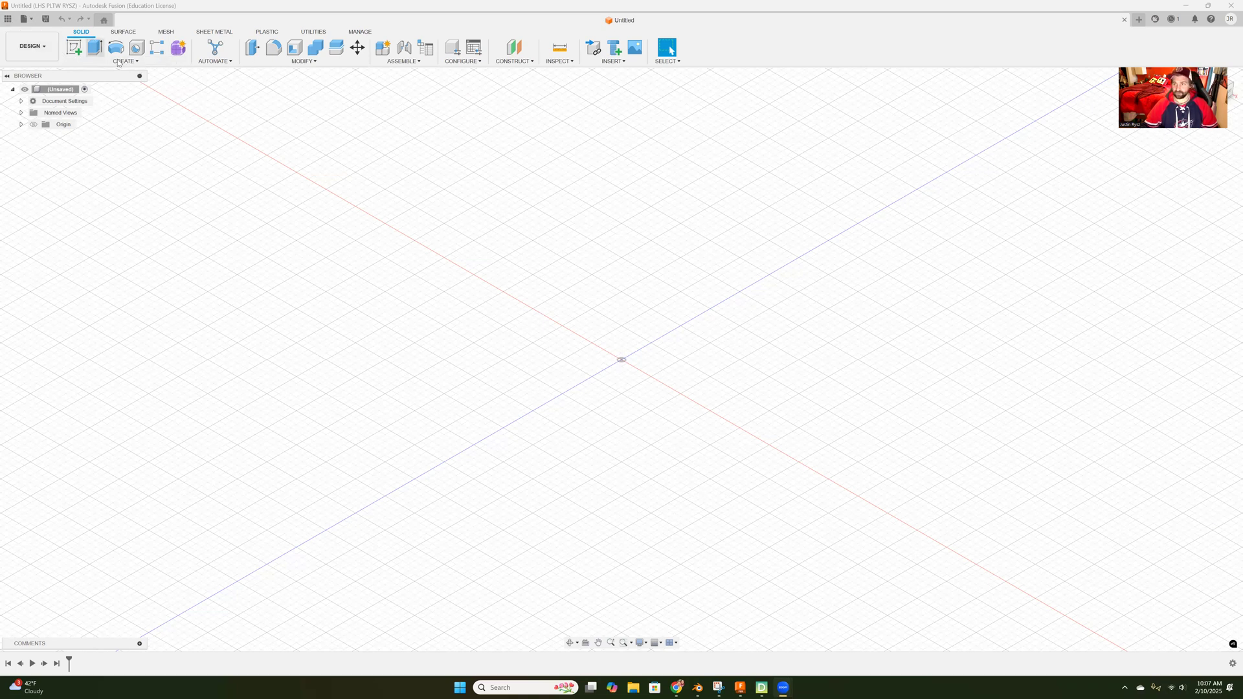
Step: Create a new design and open the VEX Library folder of the LHS POE project
left_click(25, 19)
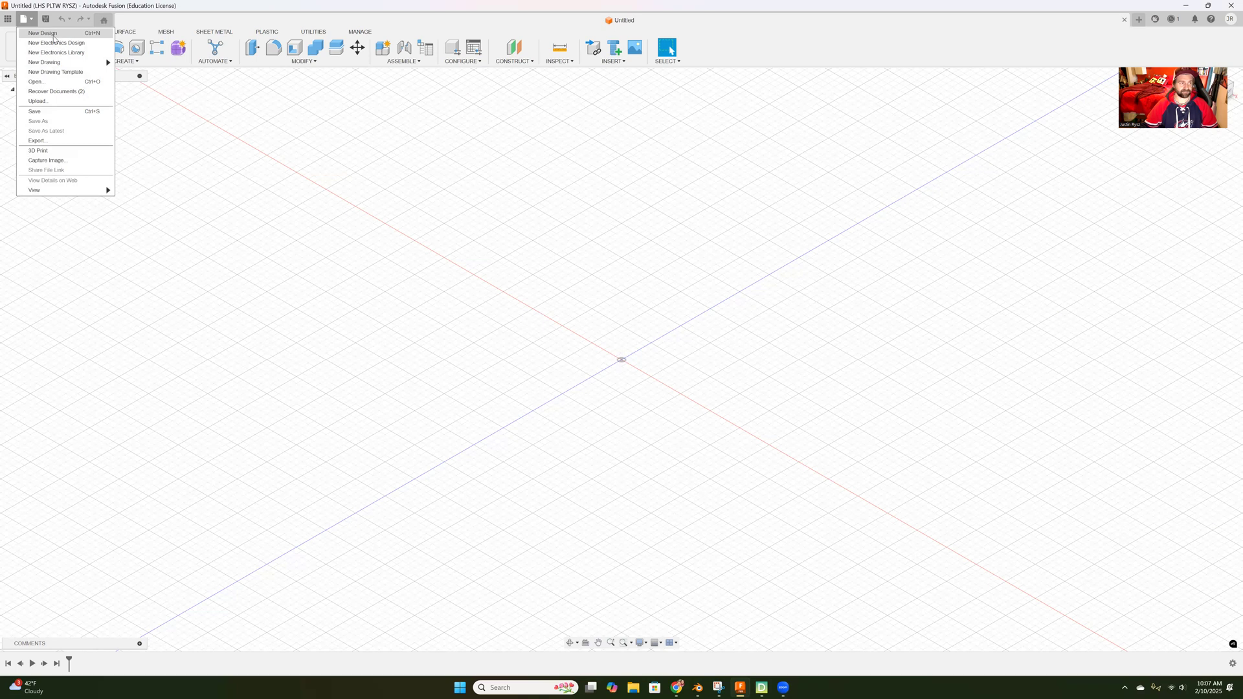
left_click(53, 34)
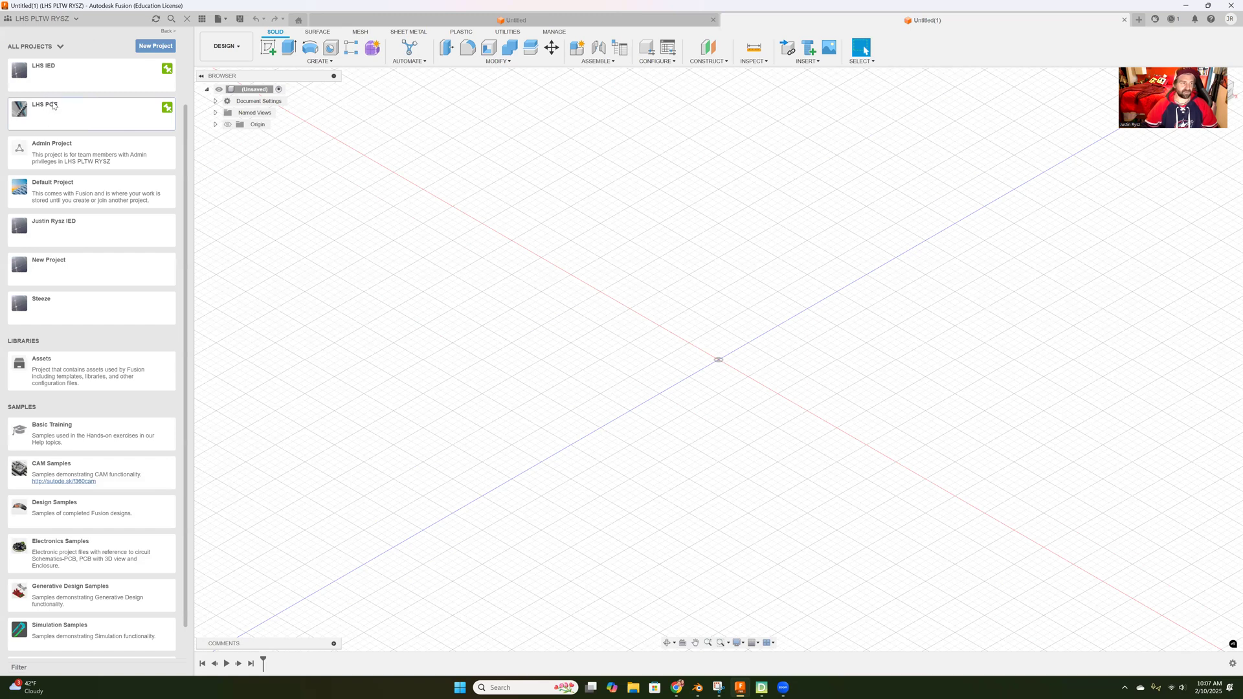
left_click(55, 110)
scroll(90, 171, "down", 1)
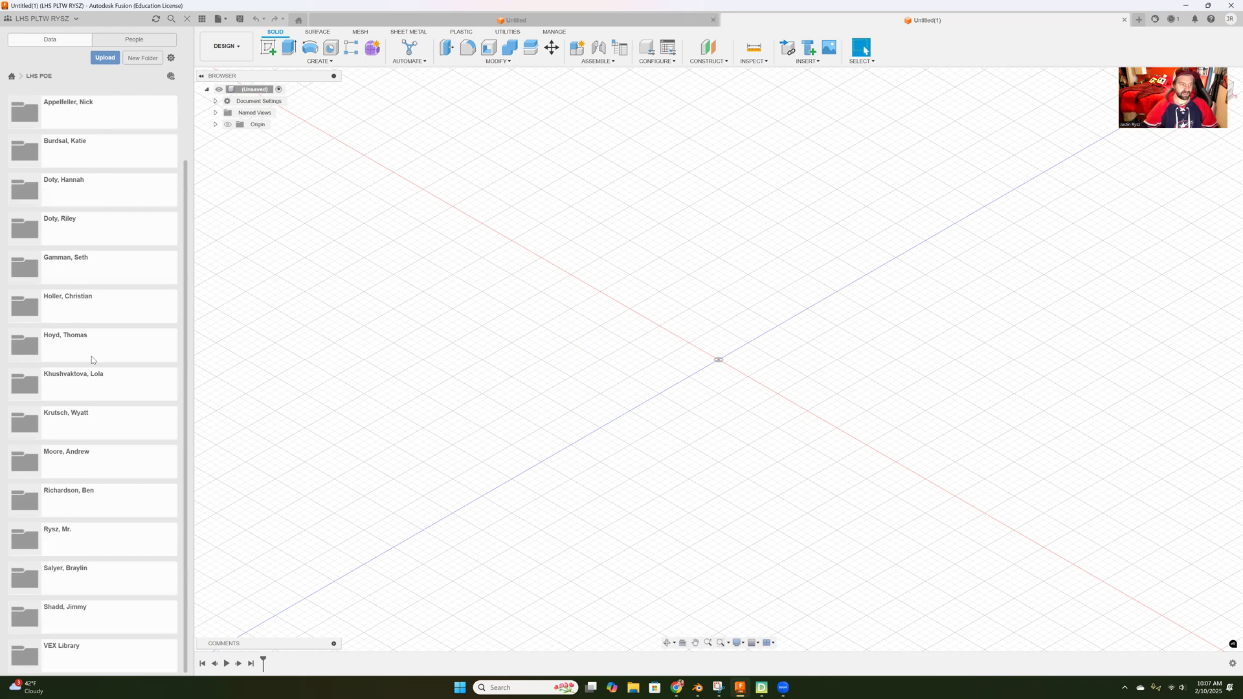
left_click(62, 655)
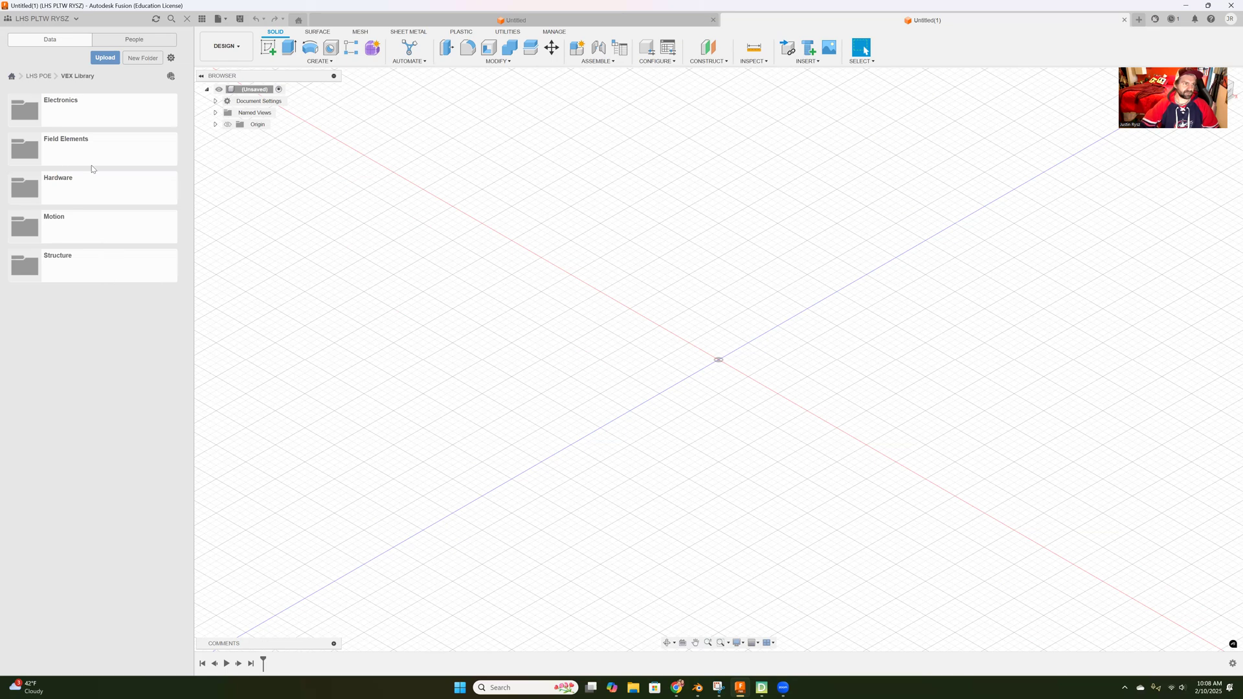
Step: Examine the Electronics folder of the VEX Library, including Brain & Battery Accessories, Sensors and the 3 wire sensor parts
left_click(68, 115)
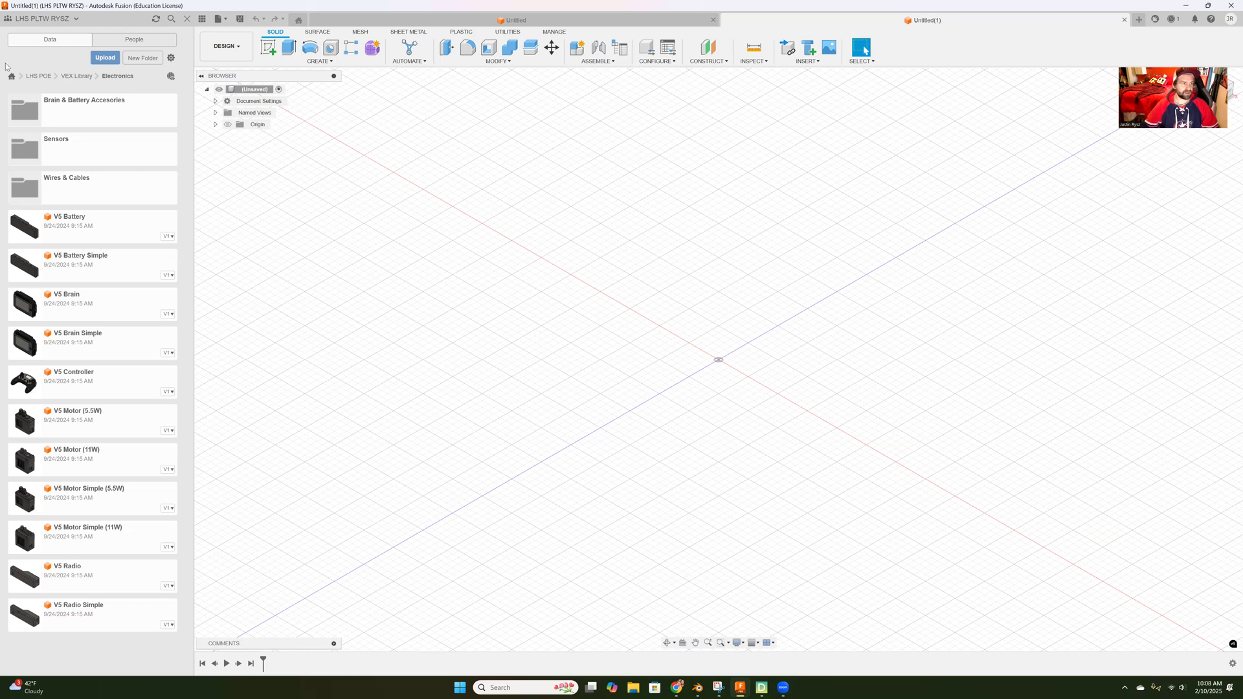
left_click(28, 113)
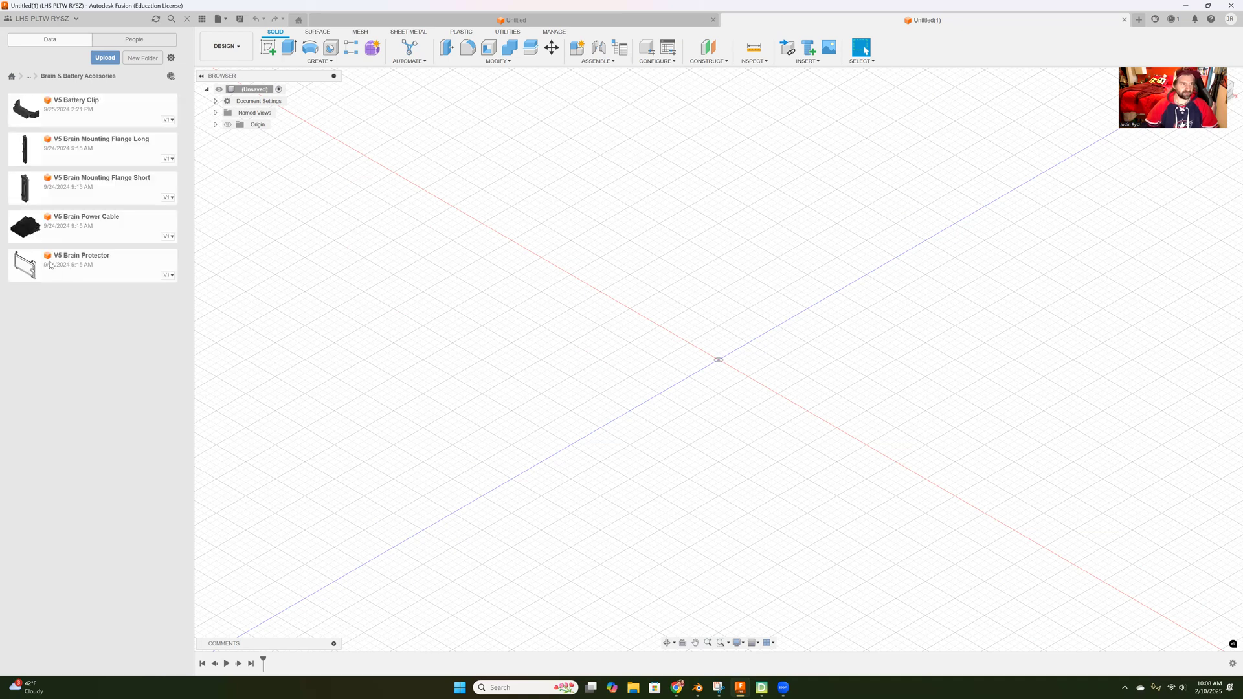
left_click(36, 77)
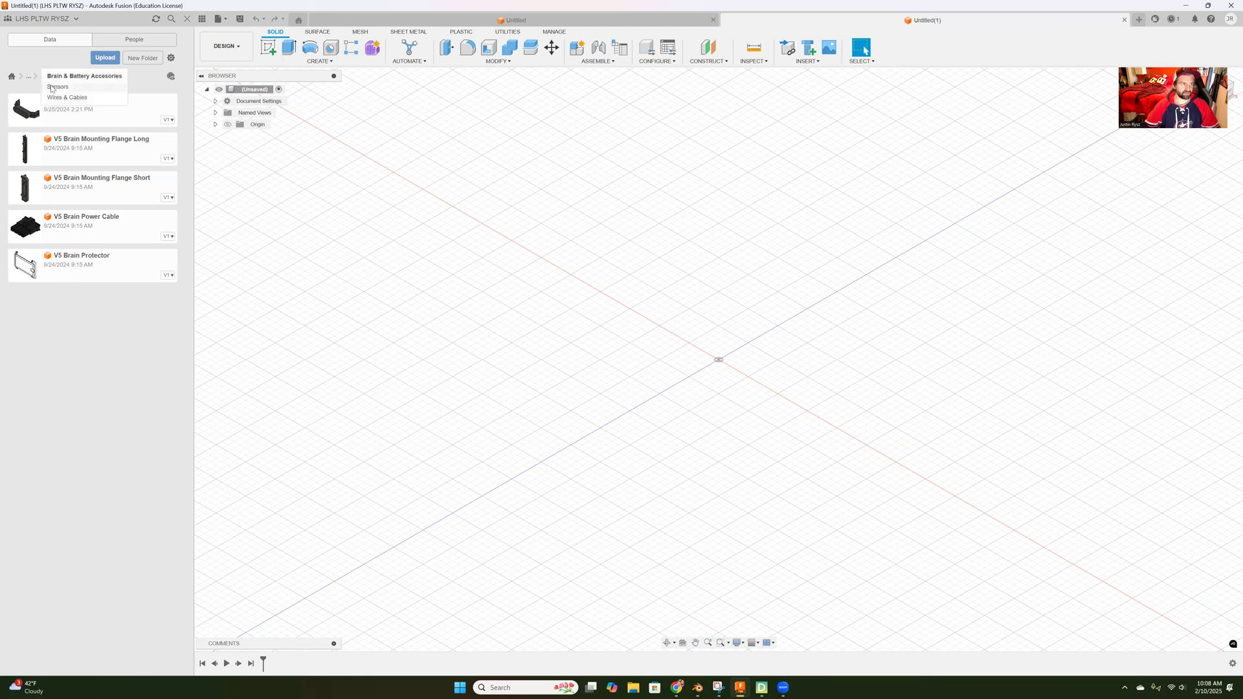
left_click(43, 112)
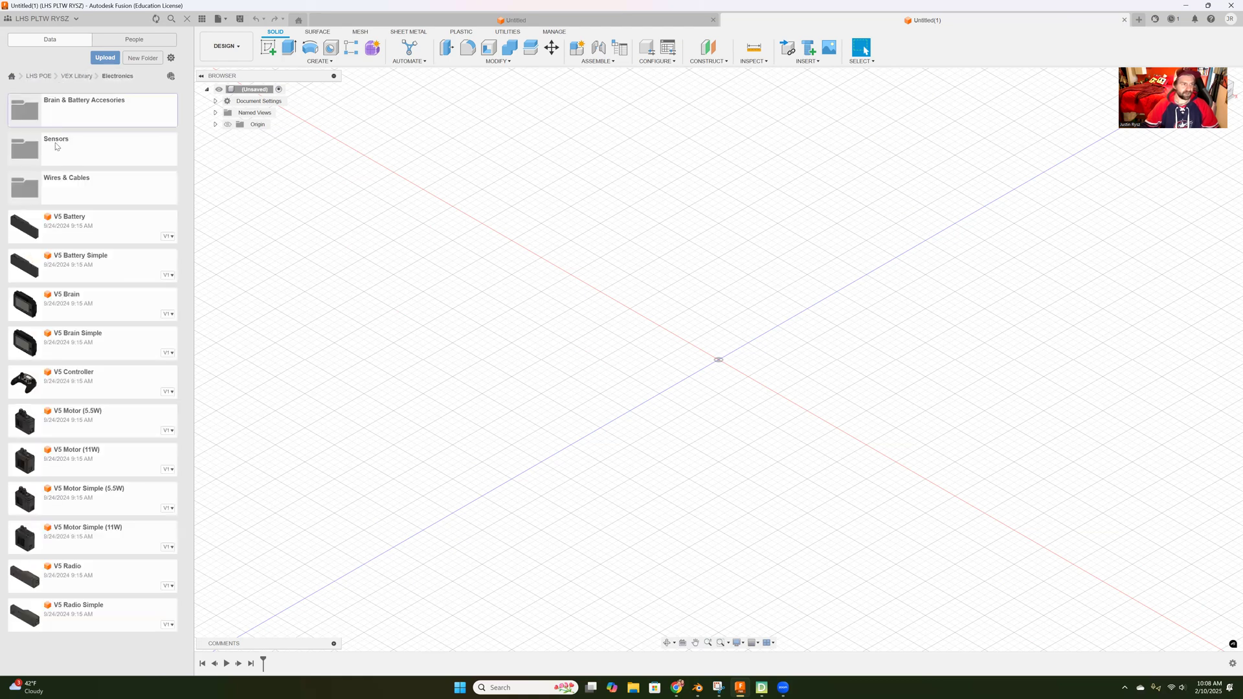
double_click(56, 145)
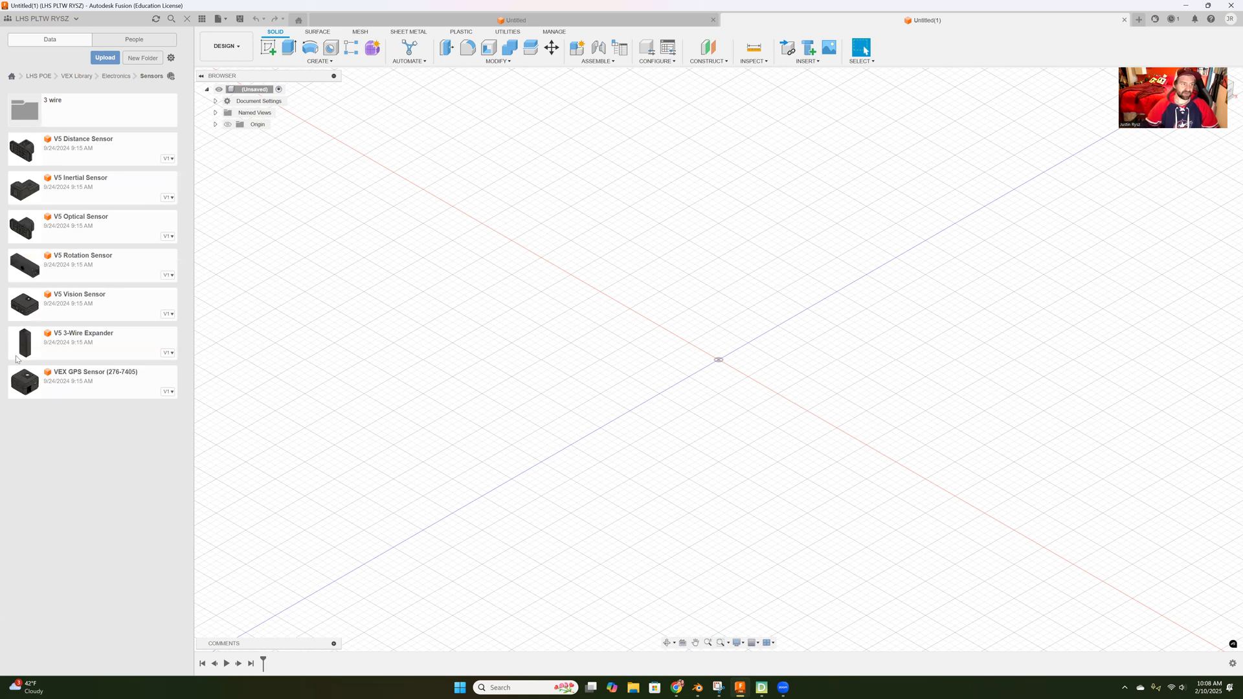
double_click(25, 111)
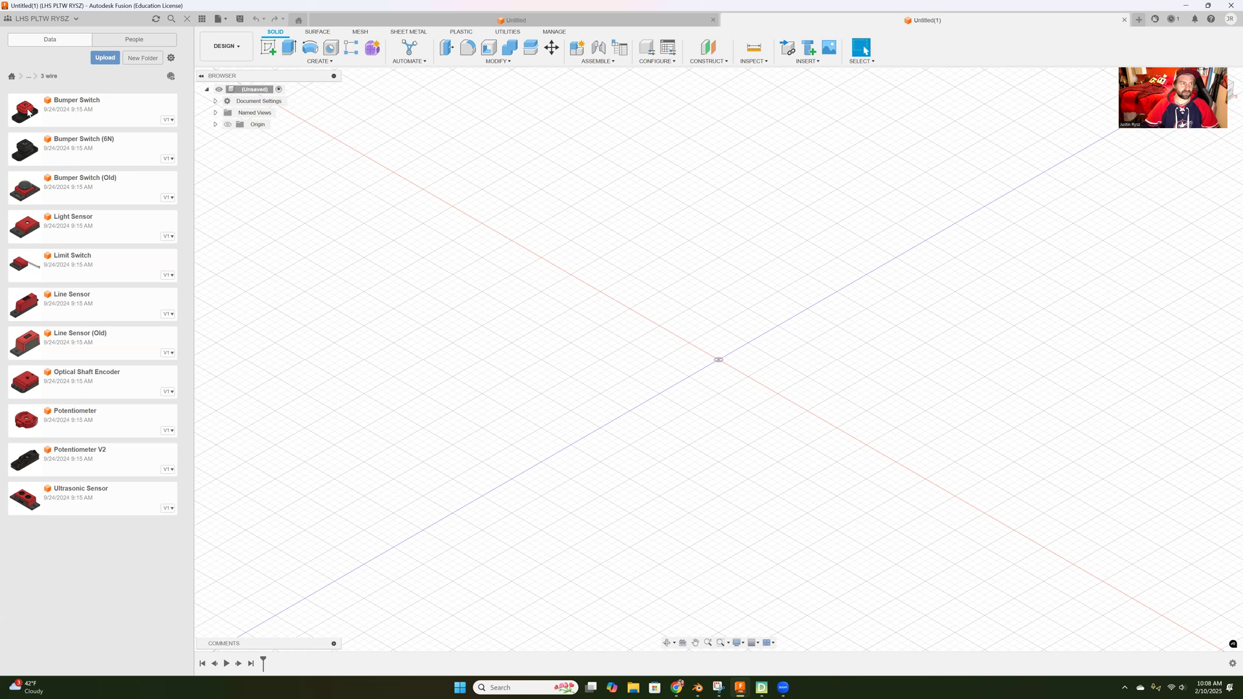
left_click(28, 80)
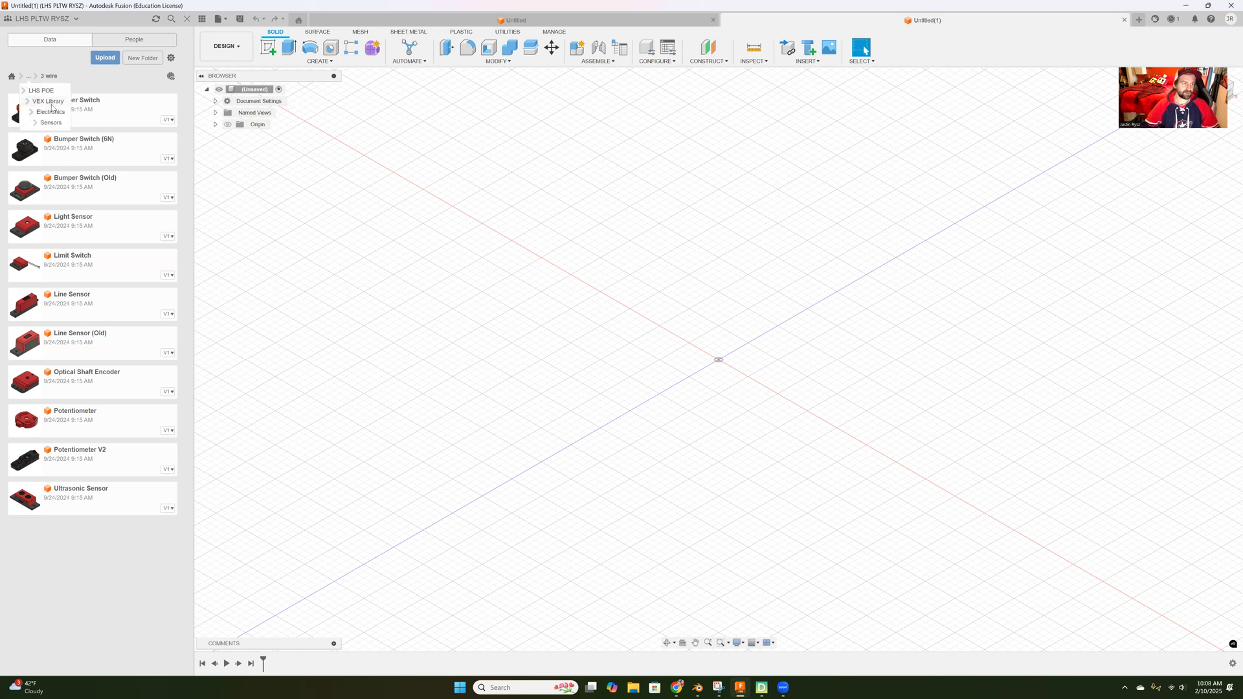
left_click(51, 112)
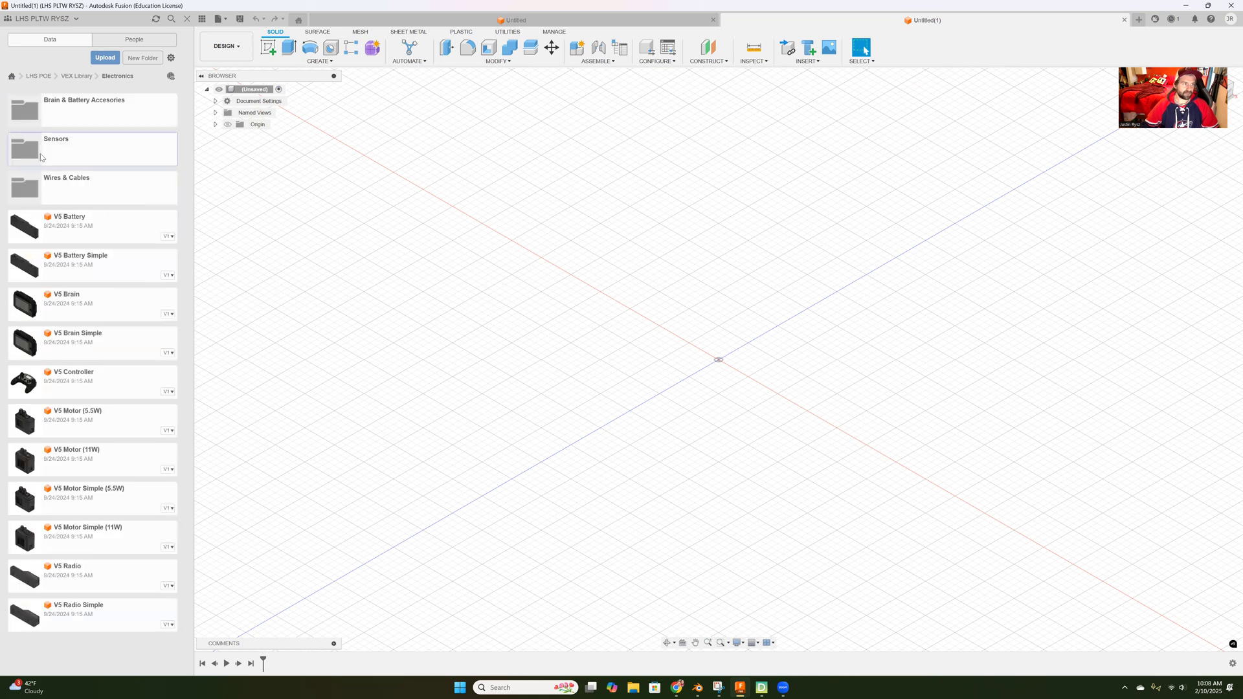
Step: Look through the Wires & Cables parts in Electronics and the Field Elements folder of the VEX Library
left_click(23, 185)
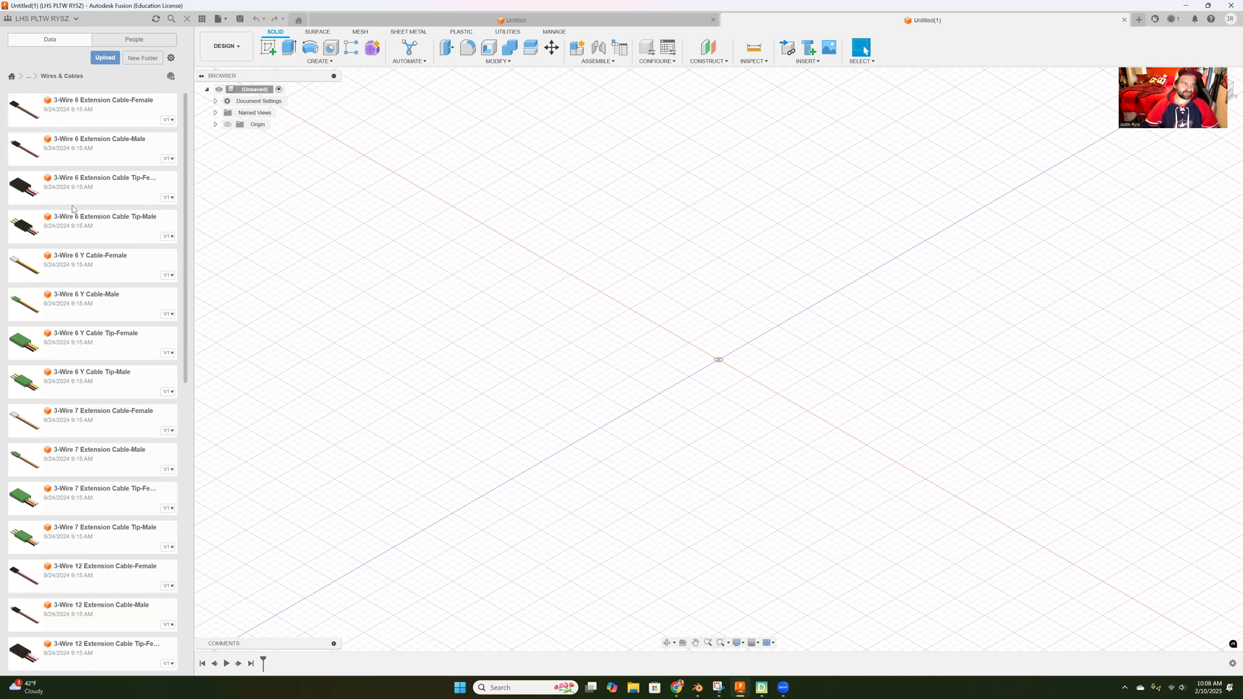
scroll(72, 209, "down", 1)
scroll(72, 208, "down", 10)
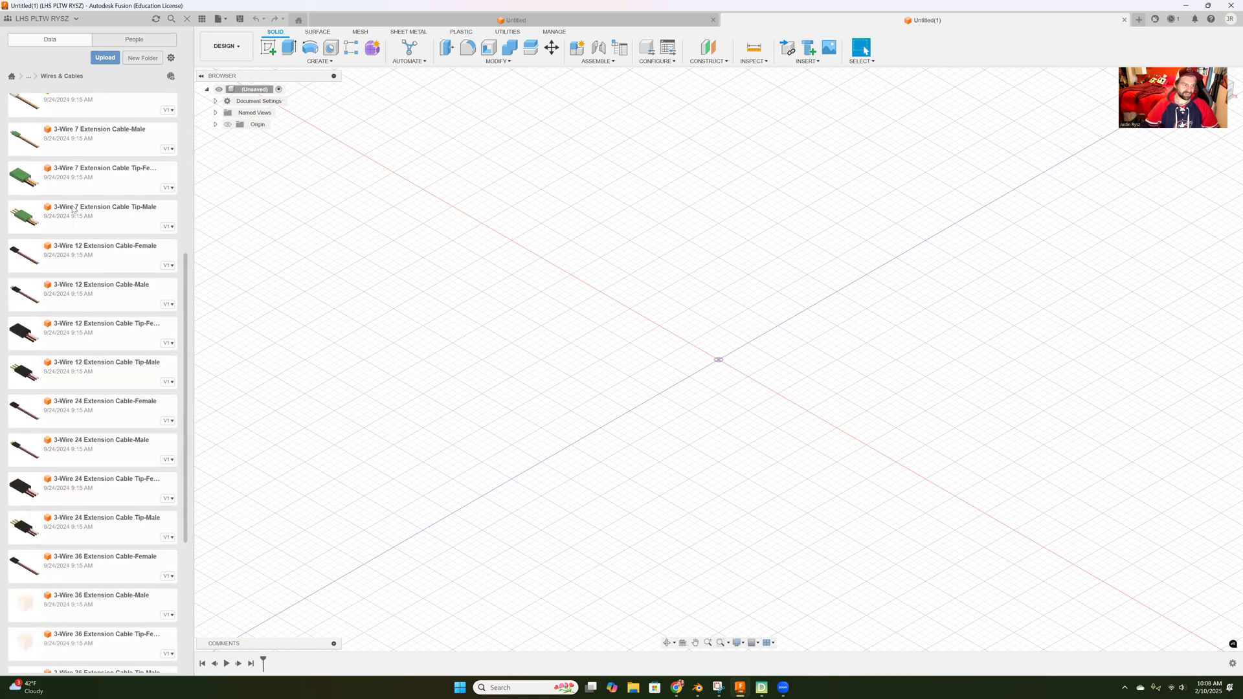
scroll(72, 208, "down", 3)
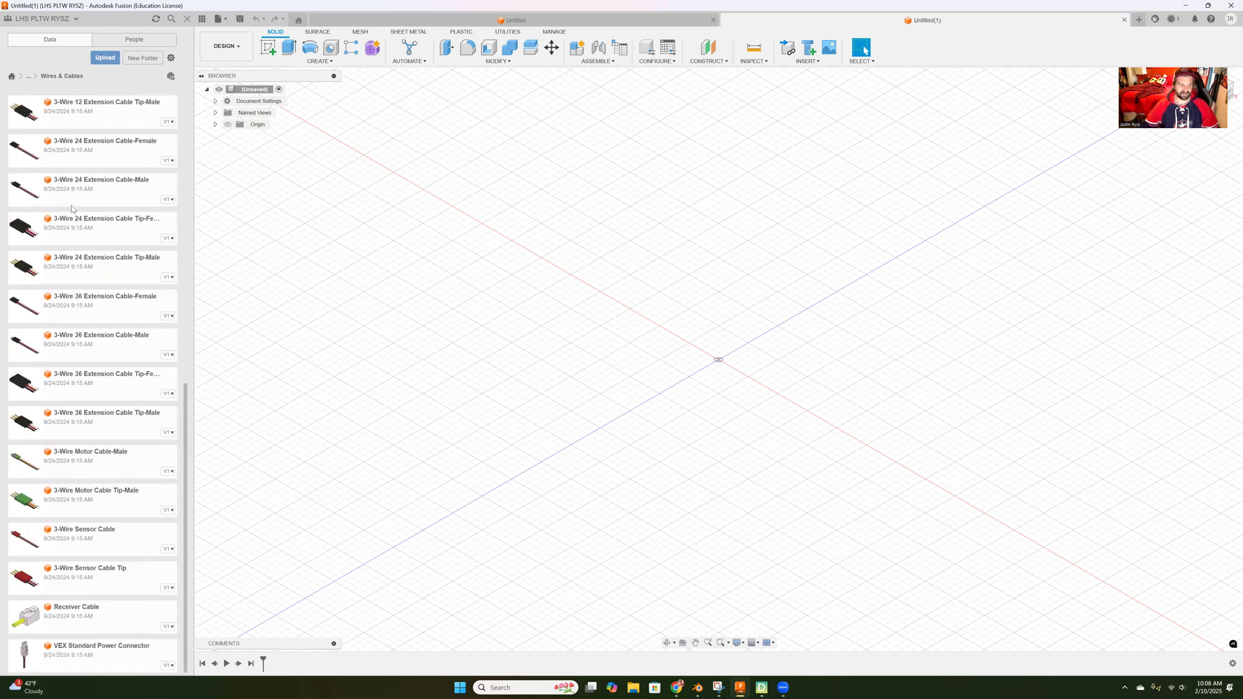
scroll(72, 209, "up", 7)
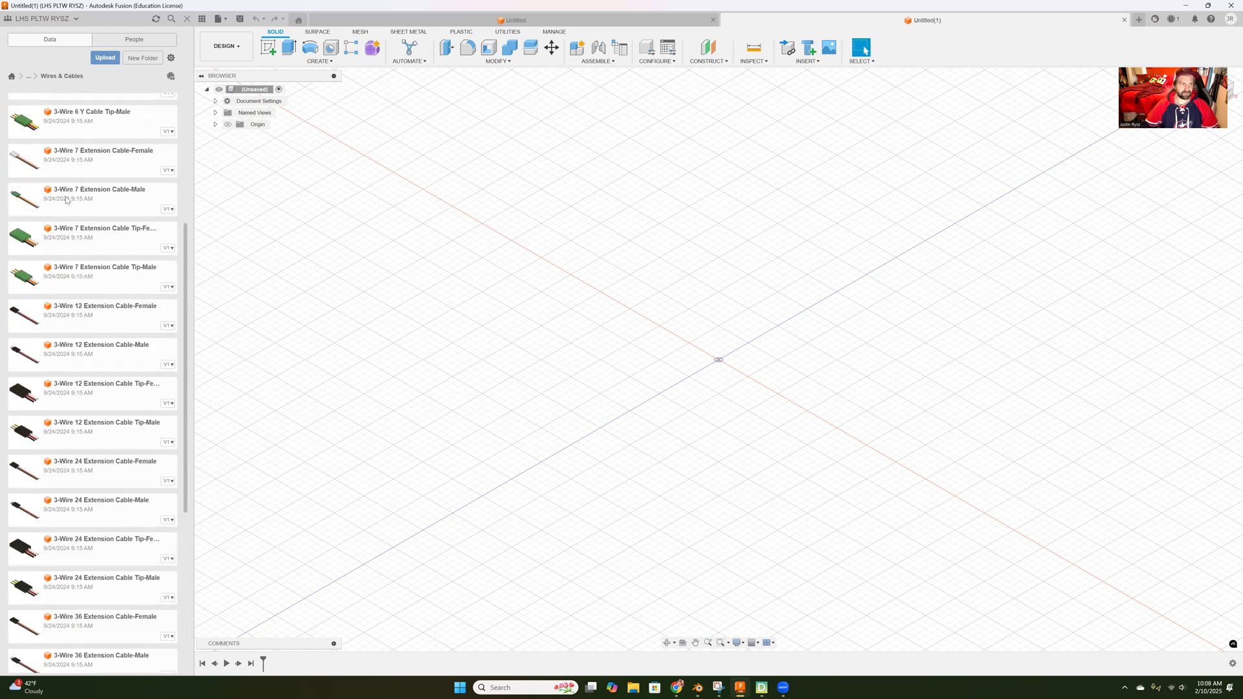
left_click(29, 77)
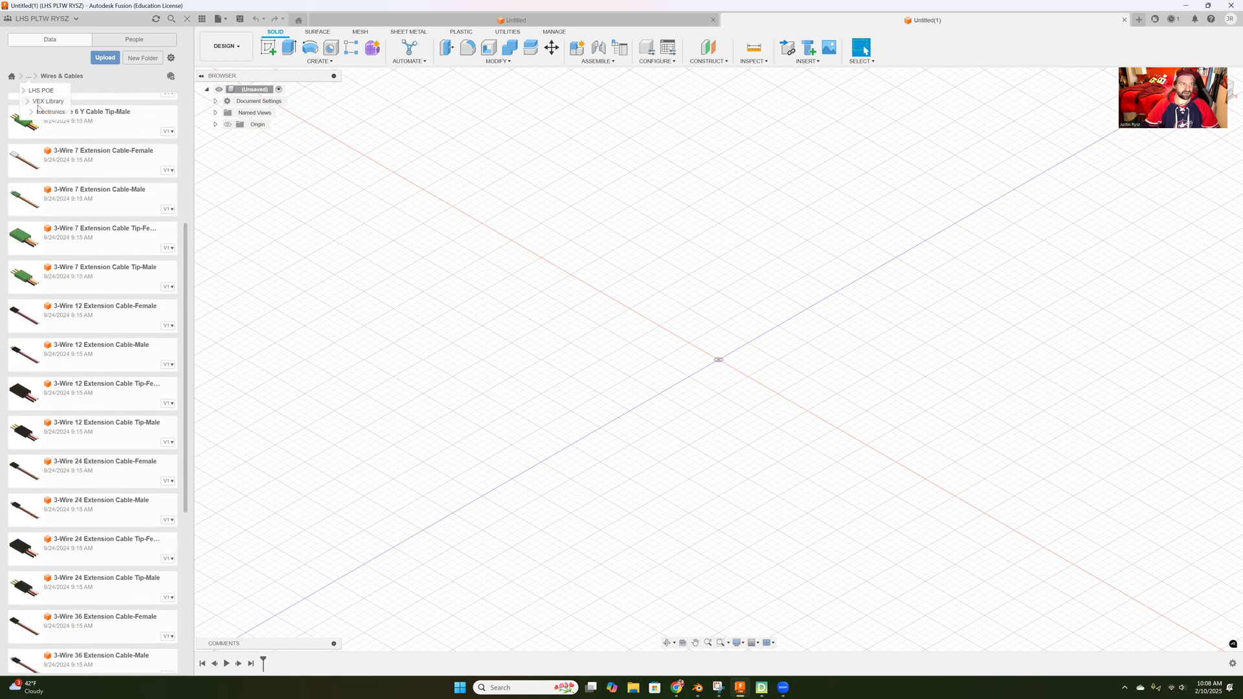
left_click(41, 101)
left_click(67, 147)
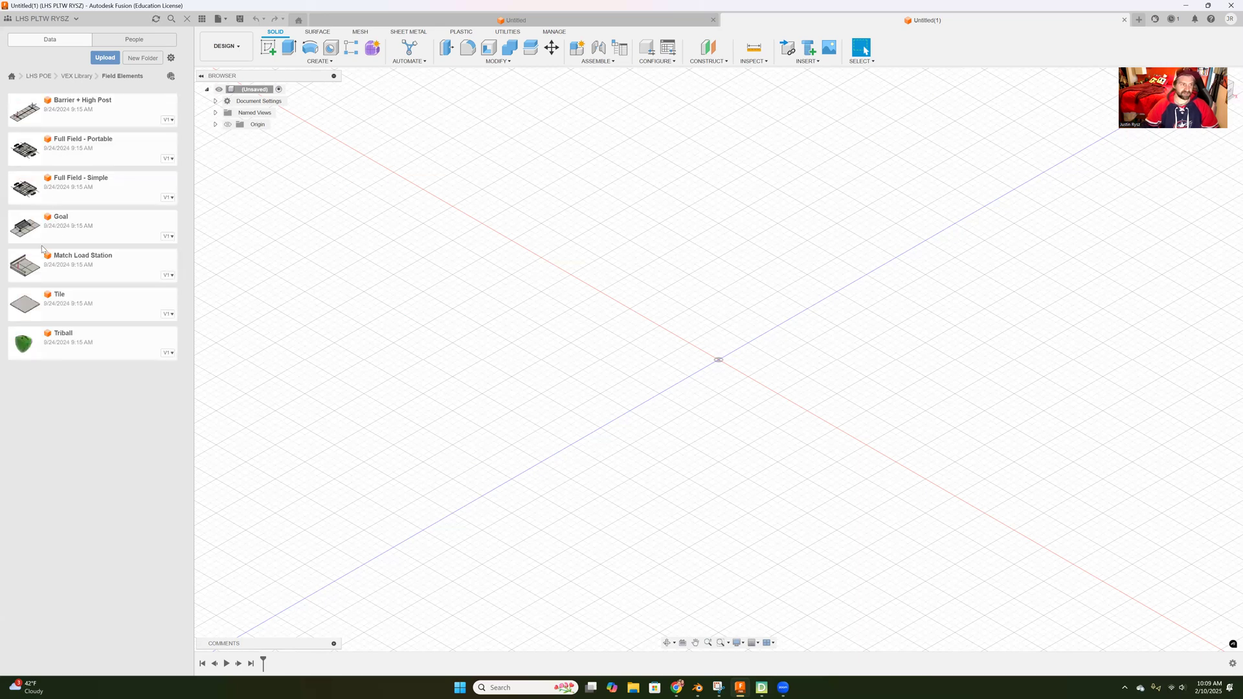
left_click(73, 77)
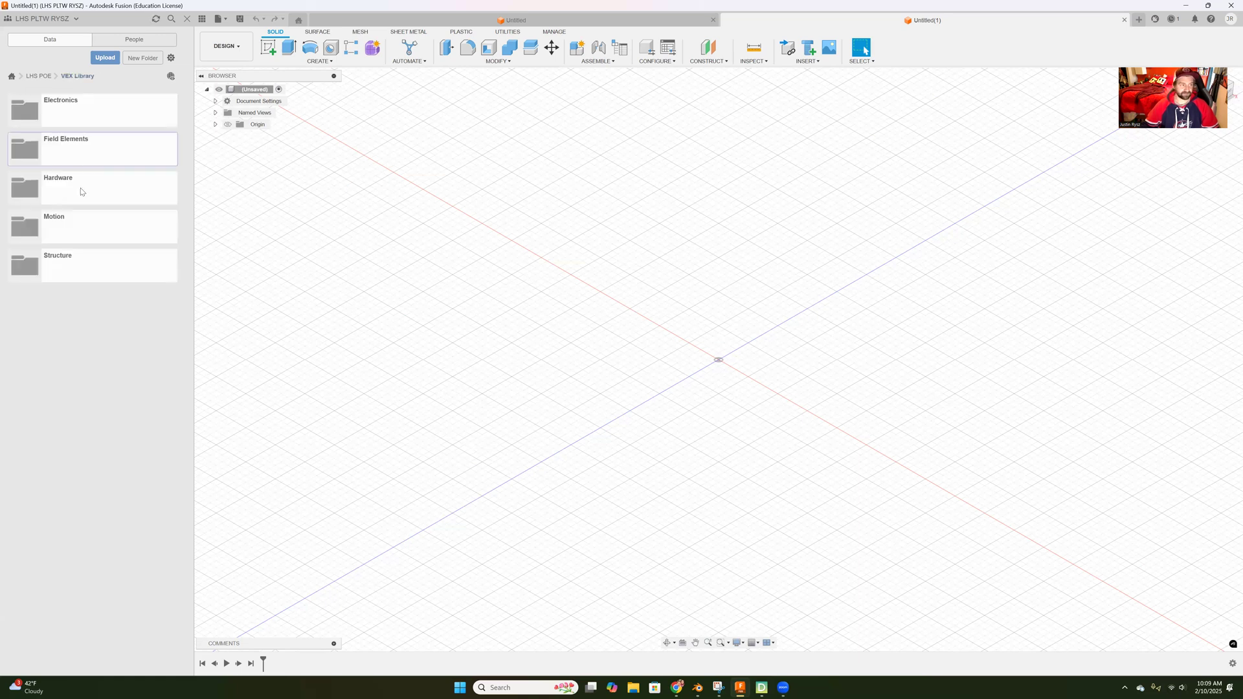
Step: Examine the Nuts, Standoffs, Retainers and Screws folders in the VEX Library's Hardware folder, ending back at the library's top level
left_click(60, 183)
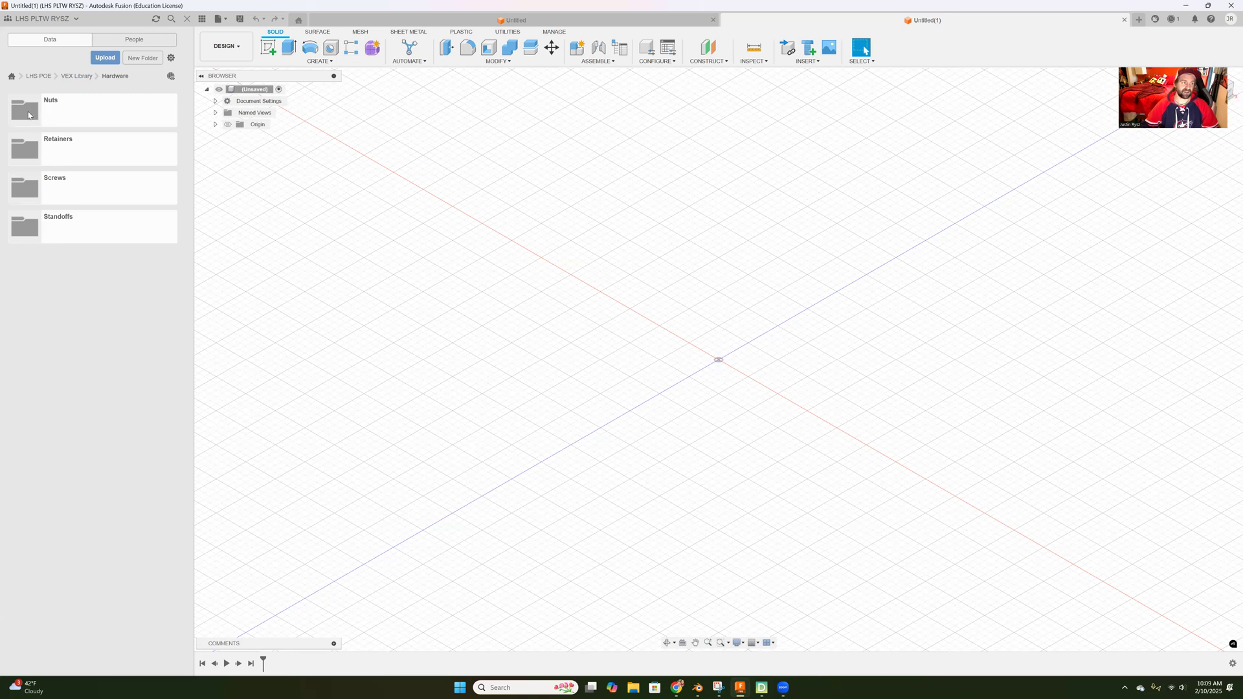
left_click(28, 115)
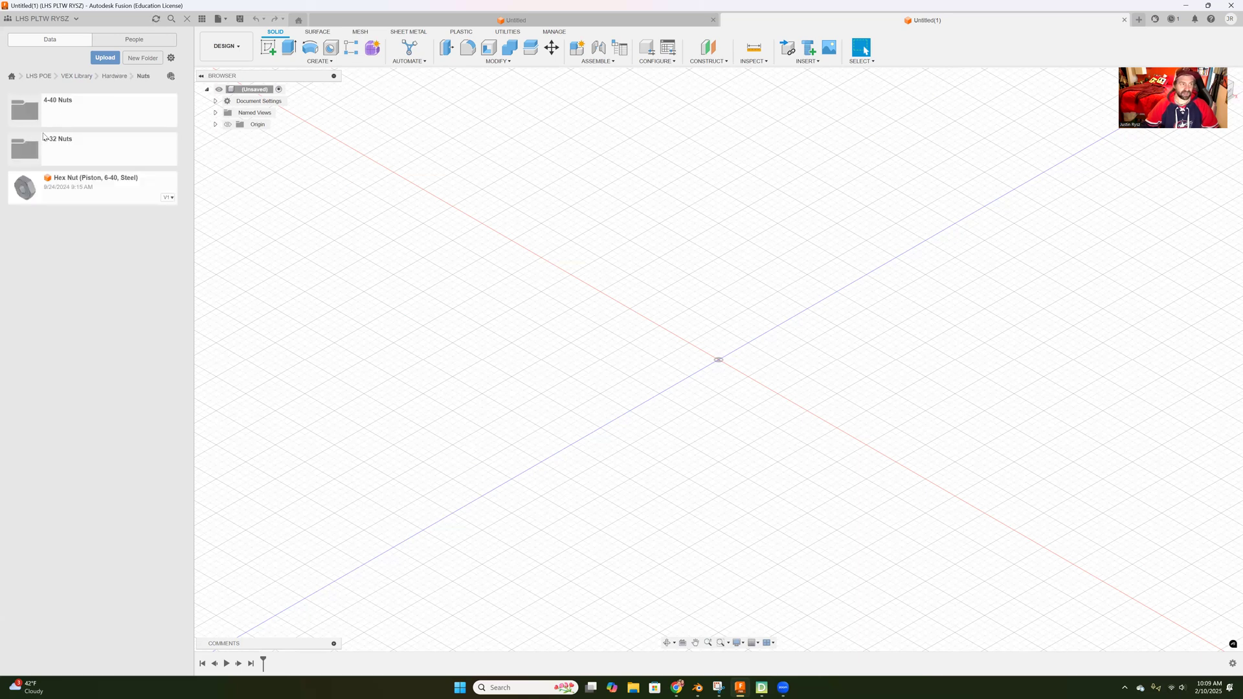
left_click(102, 76)
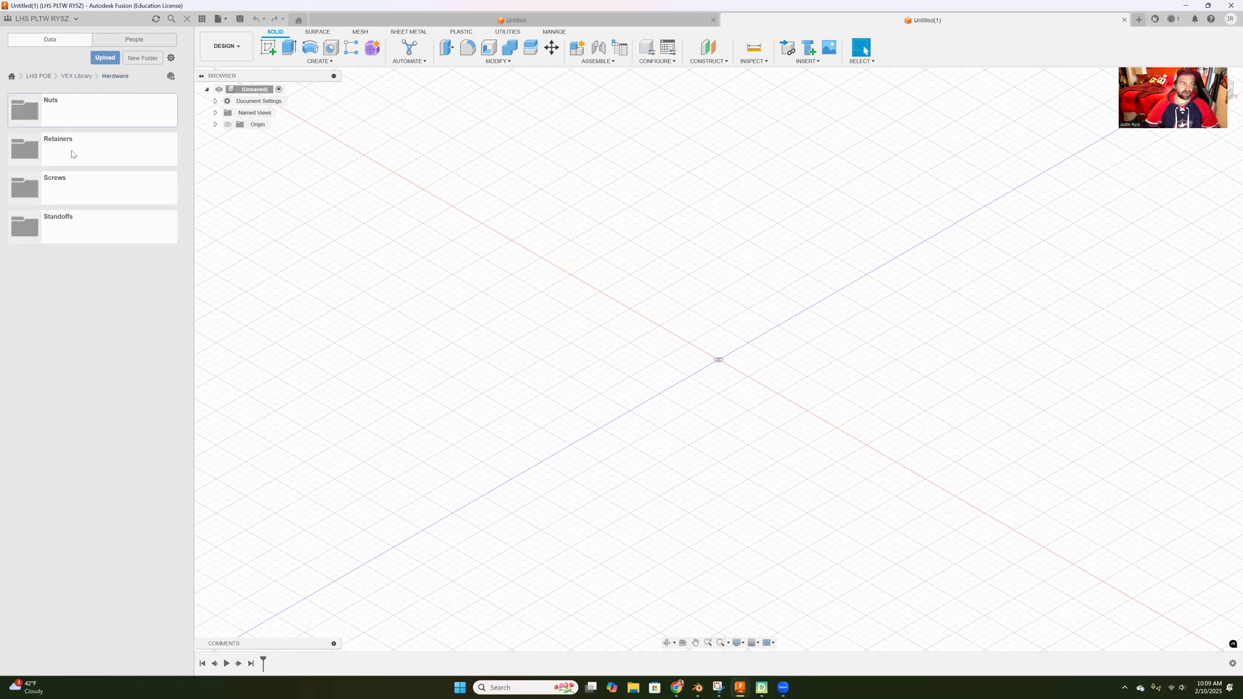
left_click(63, 214)
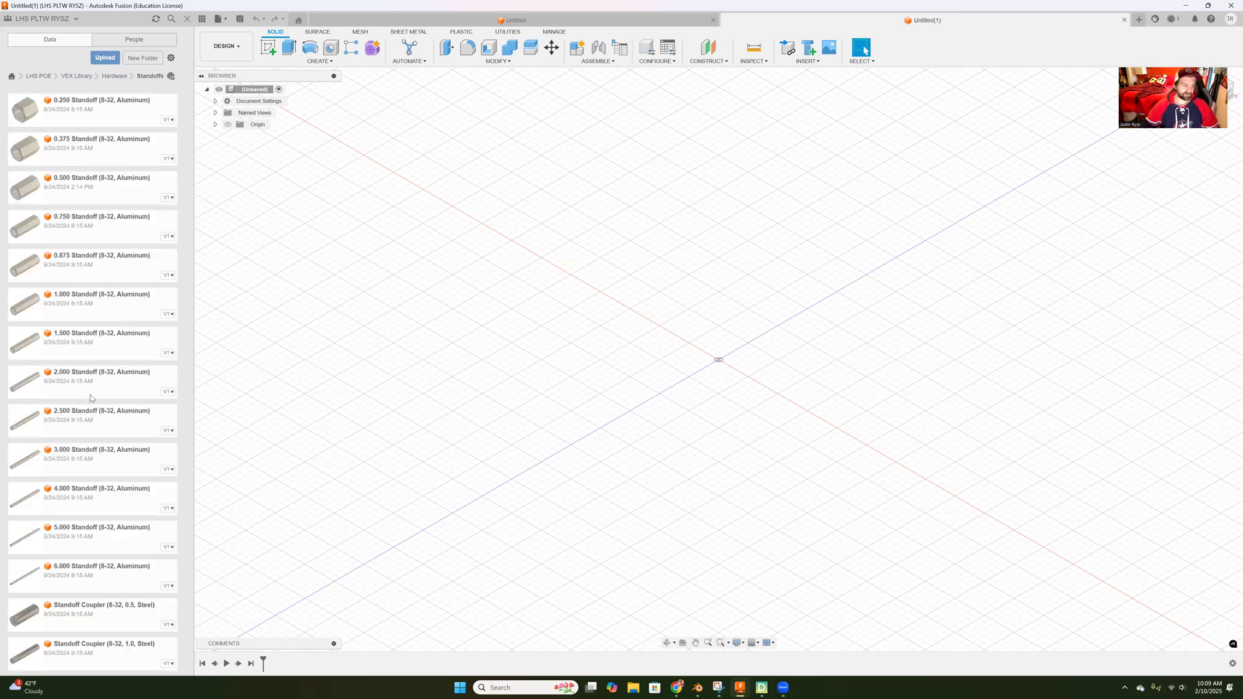
left_click(116, 76)
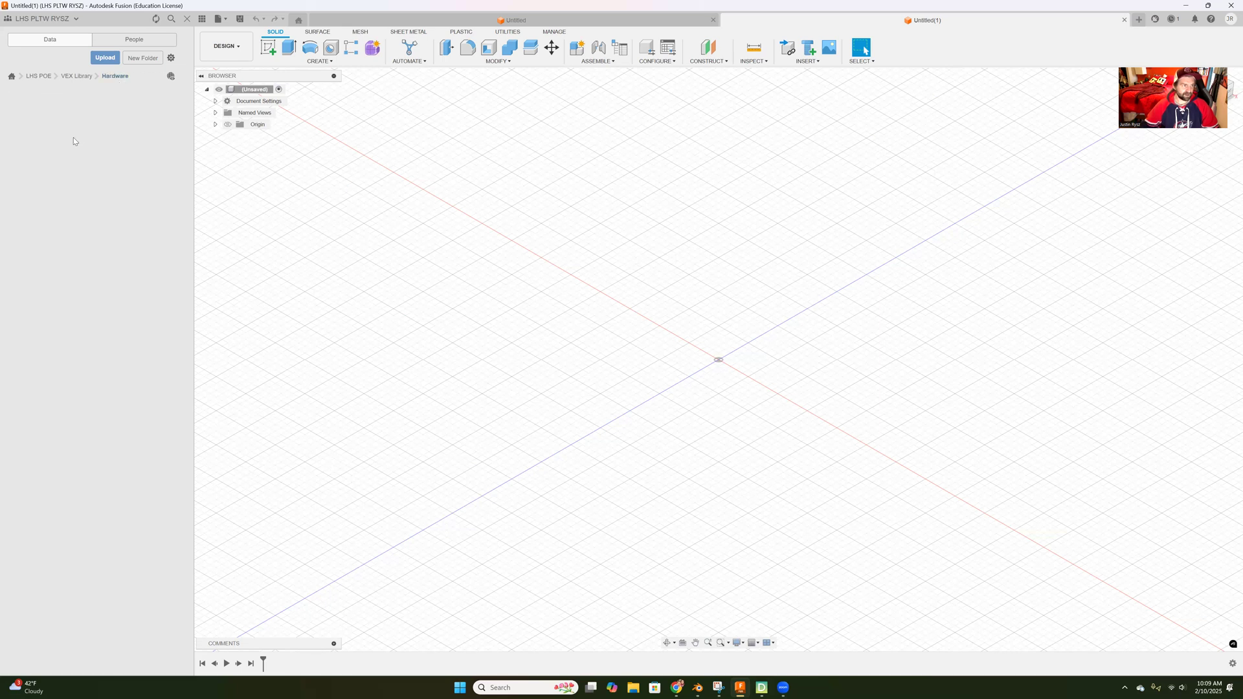
left_click(65, 148)
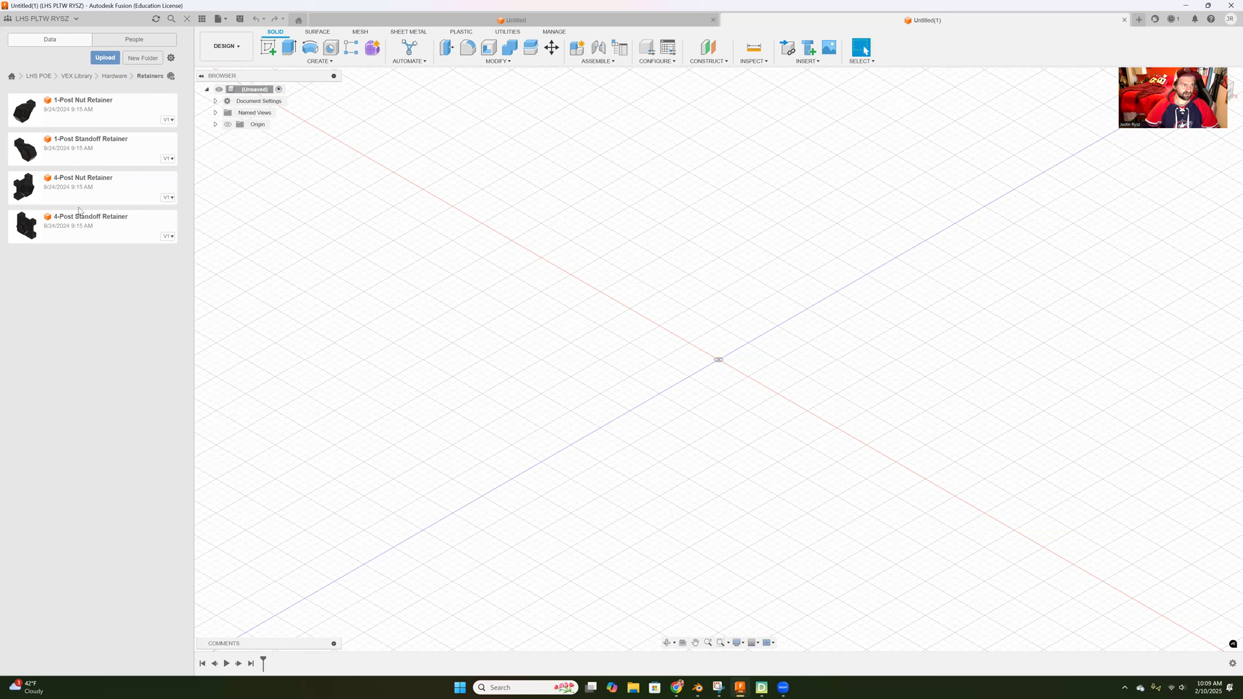
left_click(108, 77)
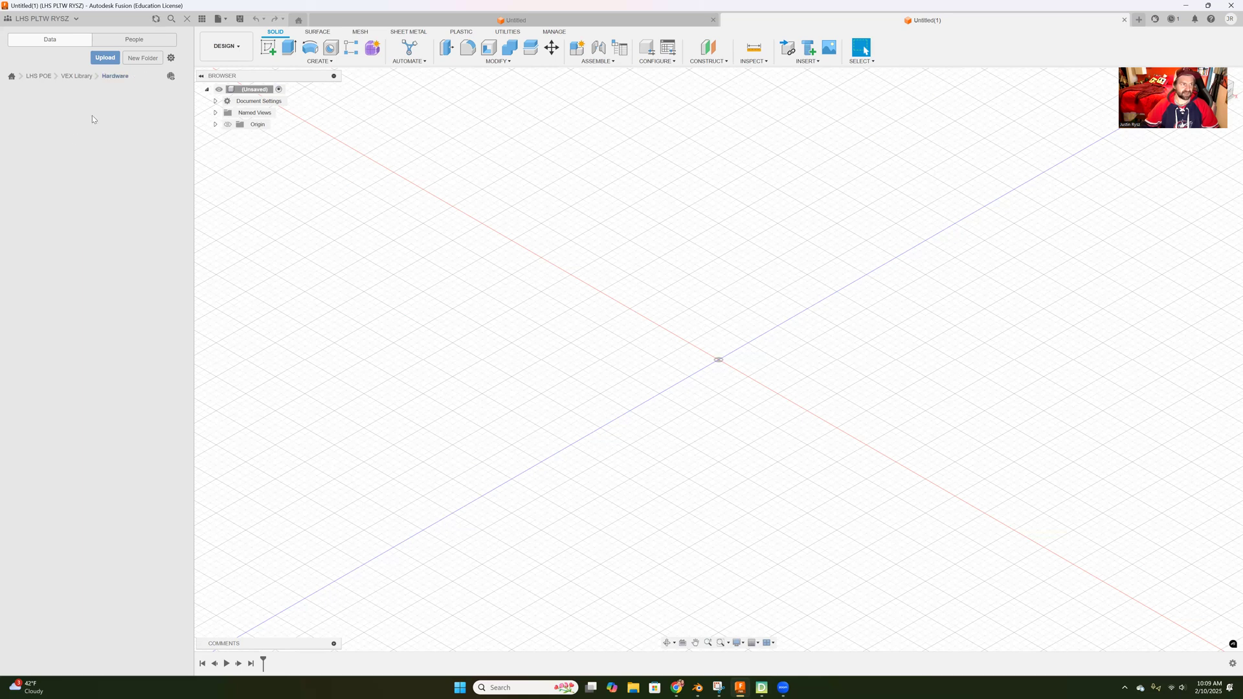
left_click(64, 189)
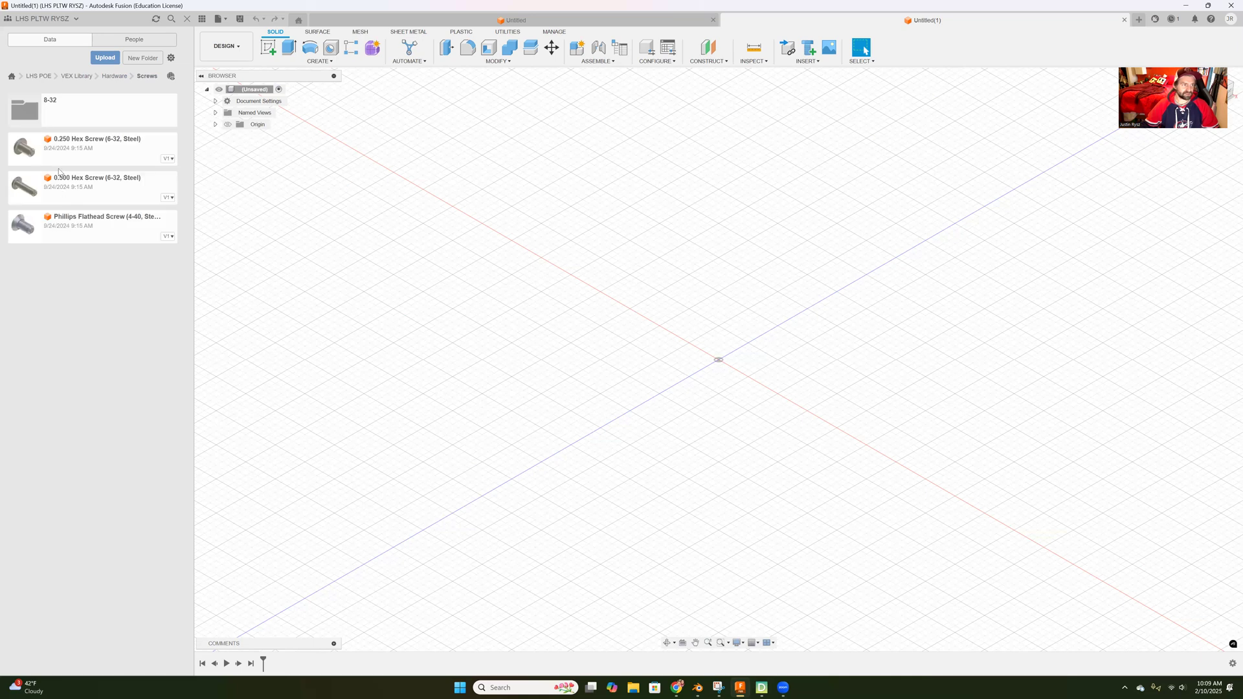
left_click(85, 77)
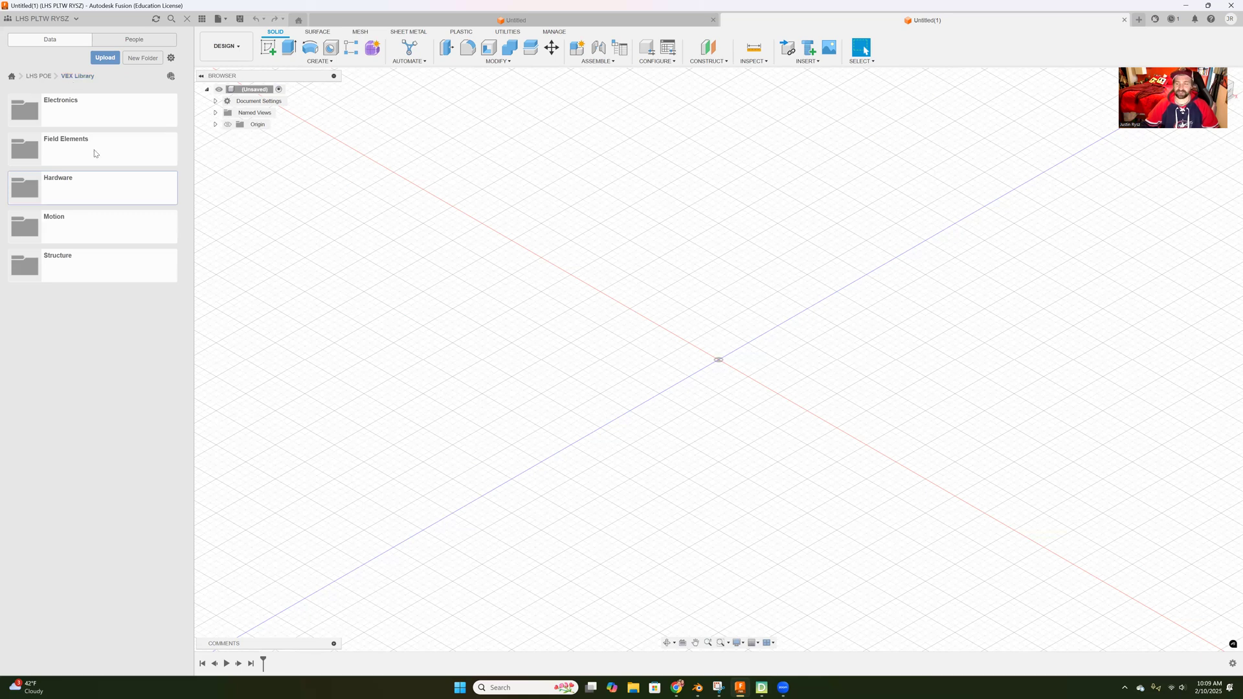
Step: Examine the Motion folder's Low Strength gears and Beveled Gears, ending back at the VEX Library's top level
double_click(55, 219)
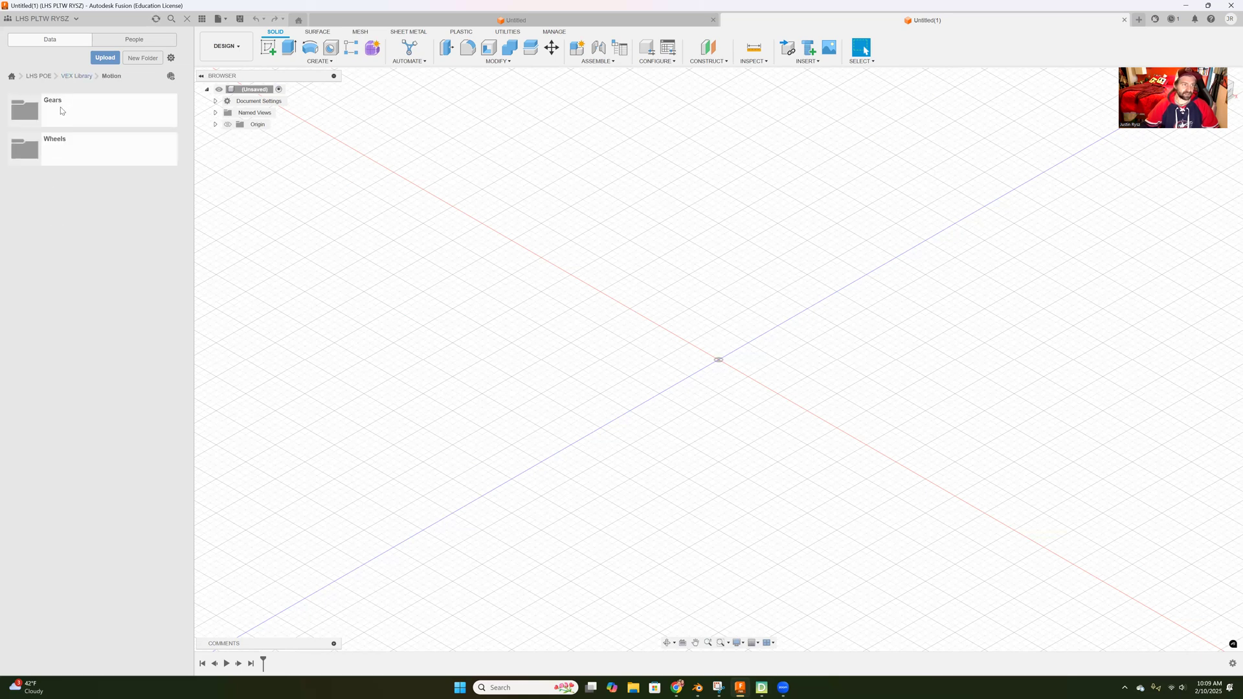
double_click(60, 110)
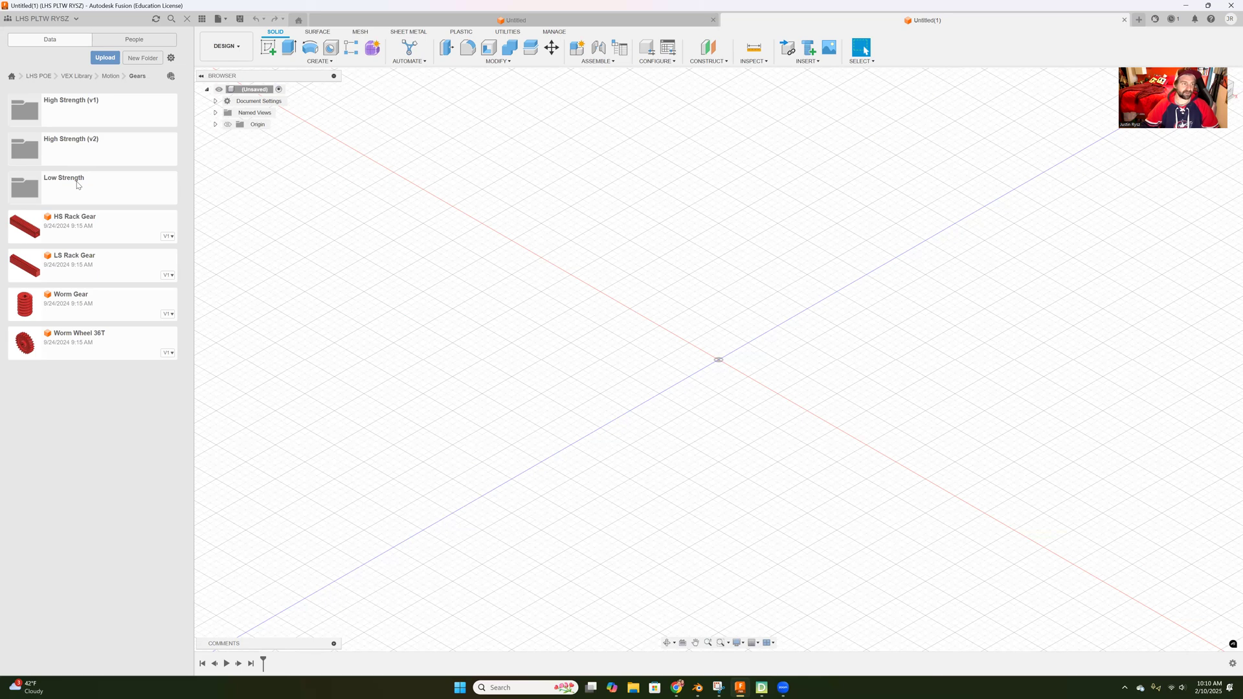
left_click(77, 184)
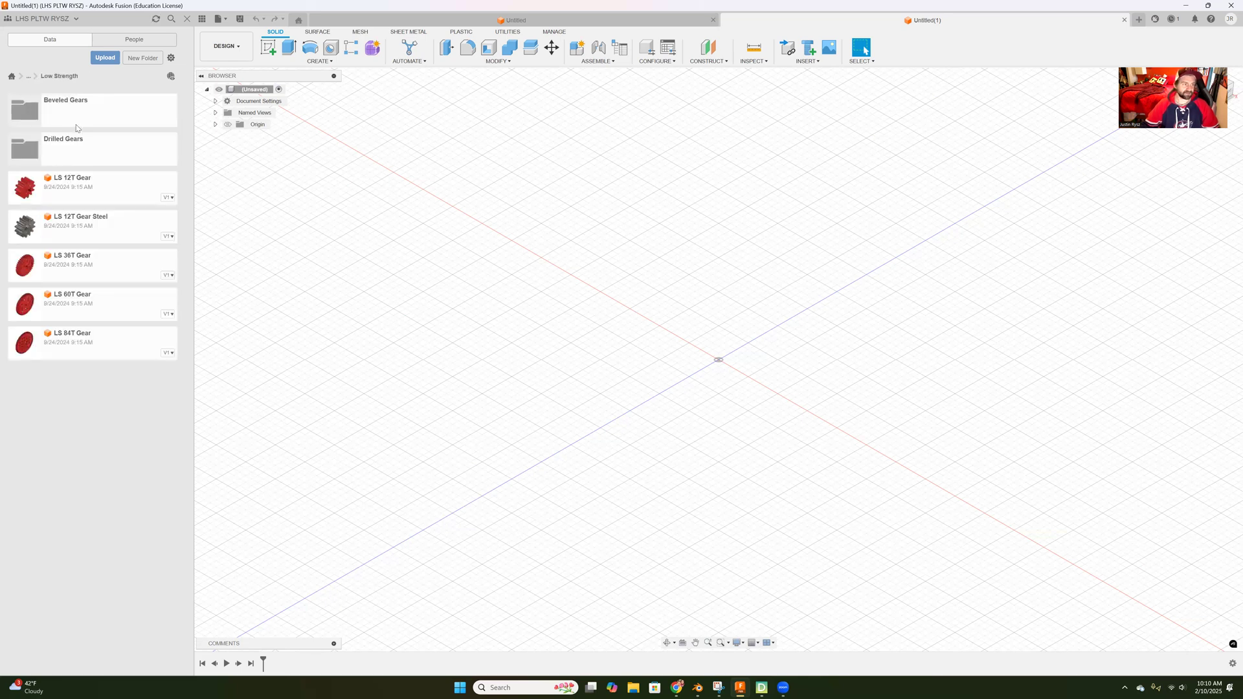
left_click(53, 120)
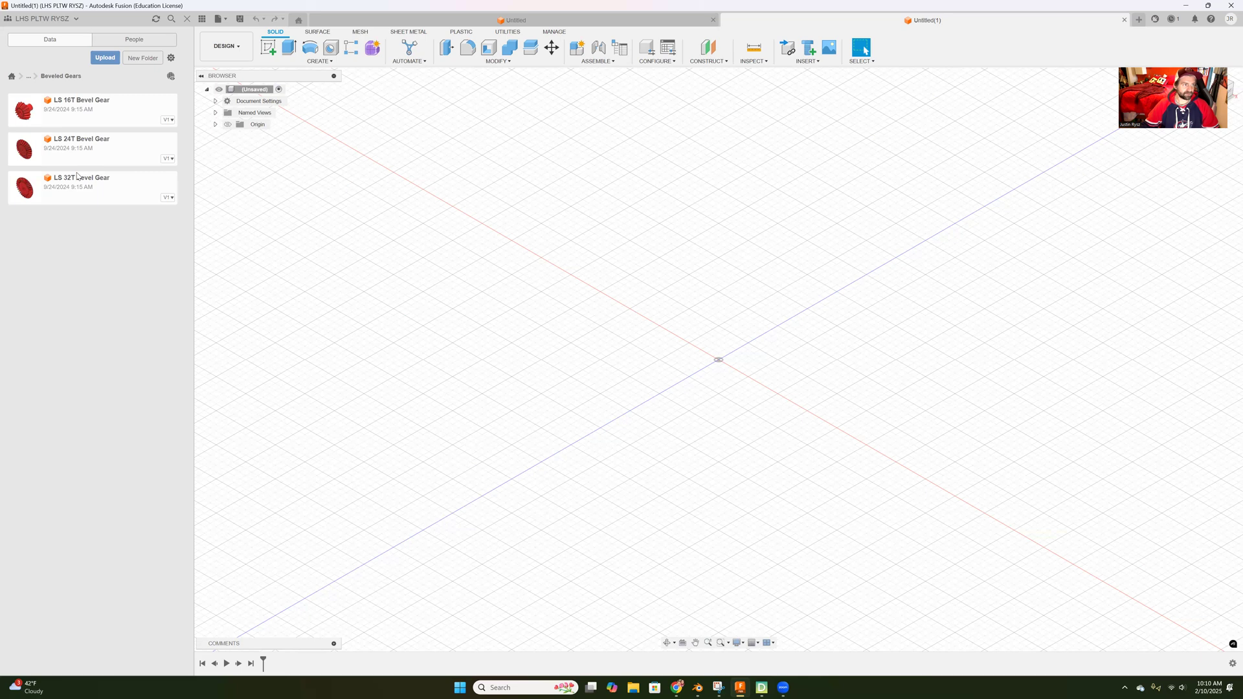
left_click(29, 75)
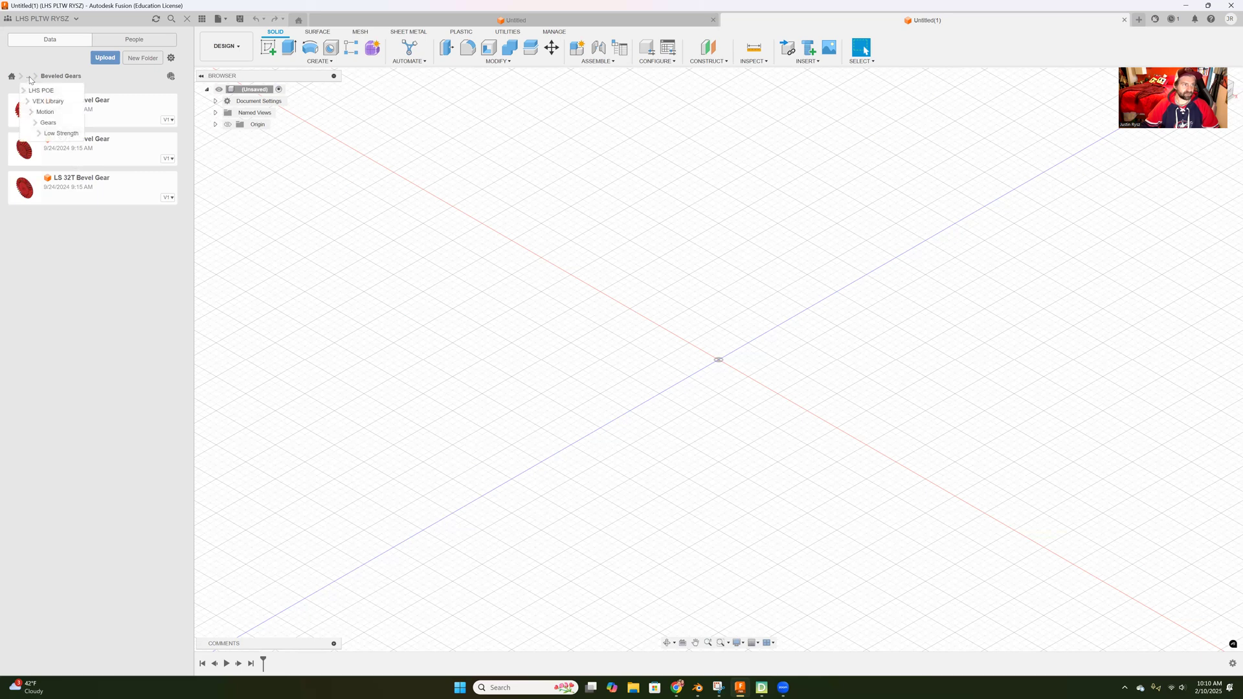
left_click(46, 114)
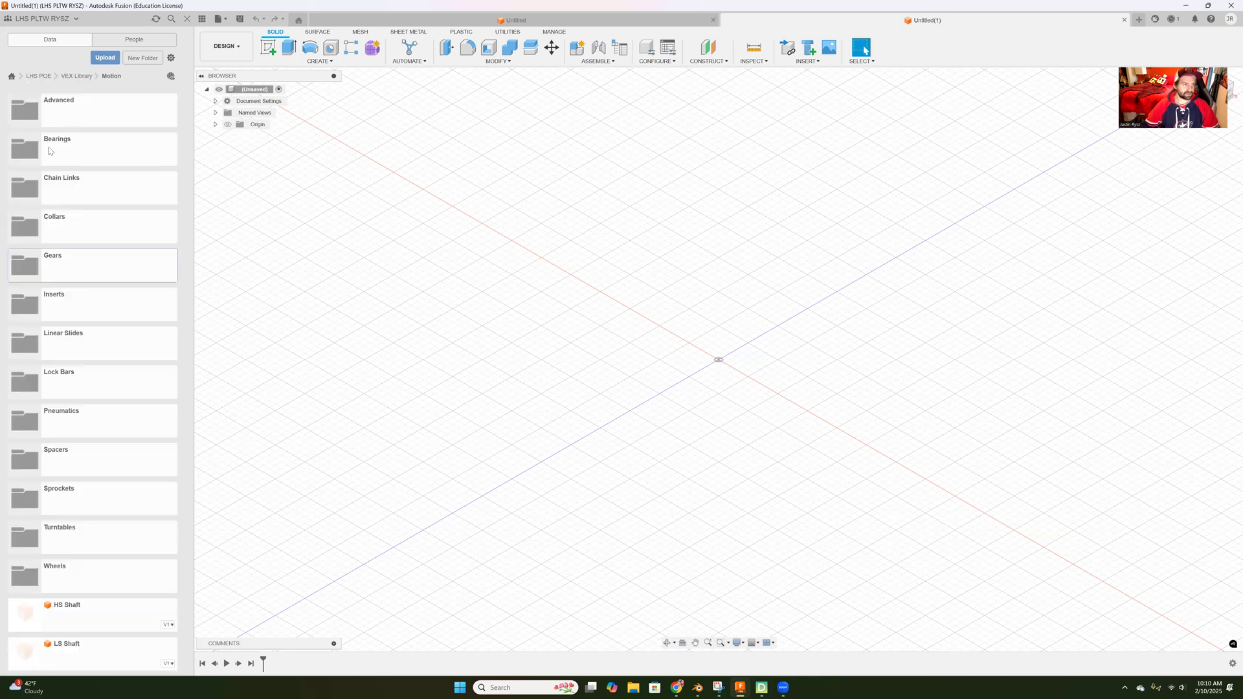
left_click(67, 76)
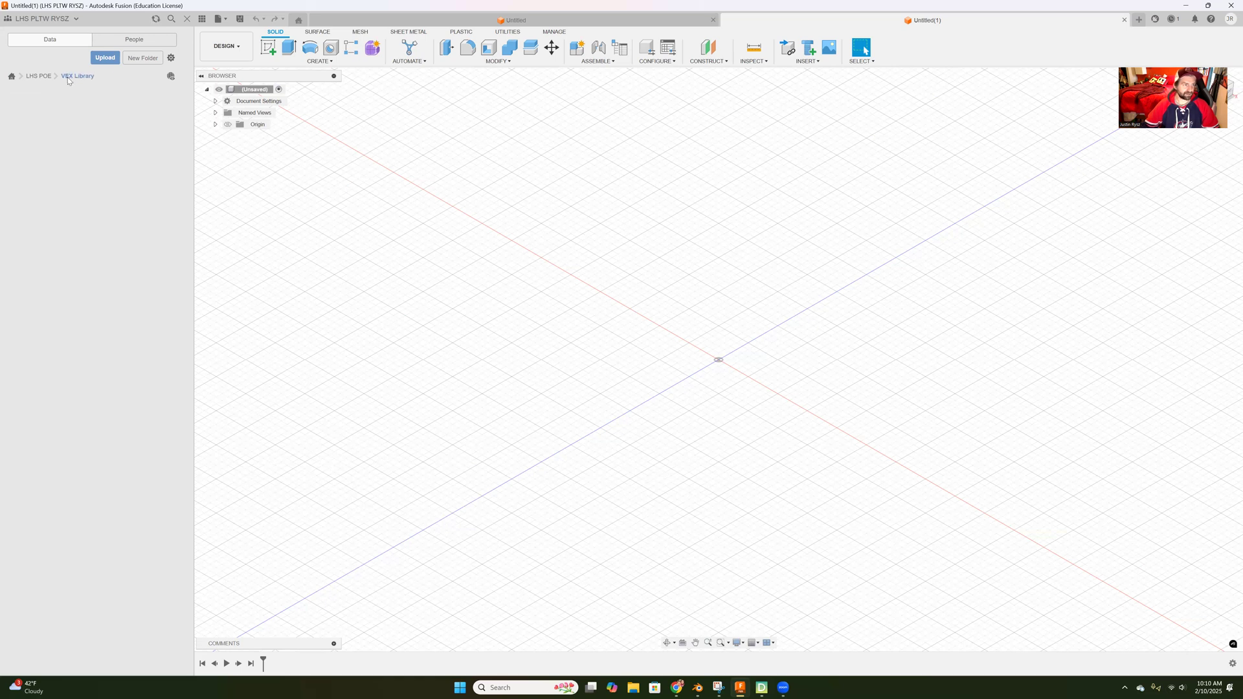
Step: Look through the Motion folder and the Structure folder with its Aluminum subfolder in the VEX Library
left_click(62, 225)
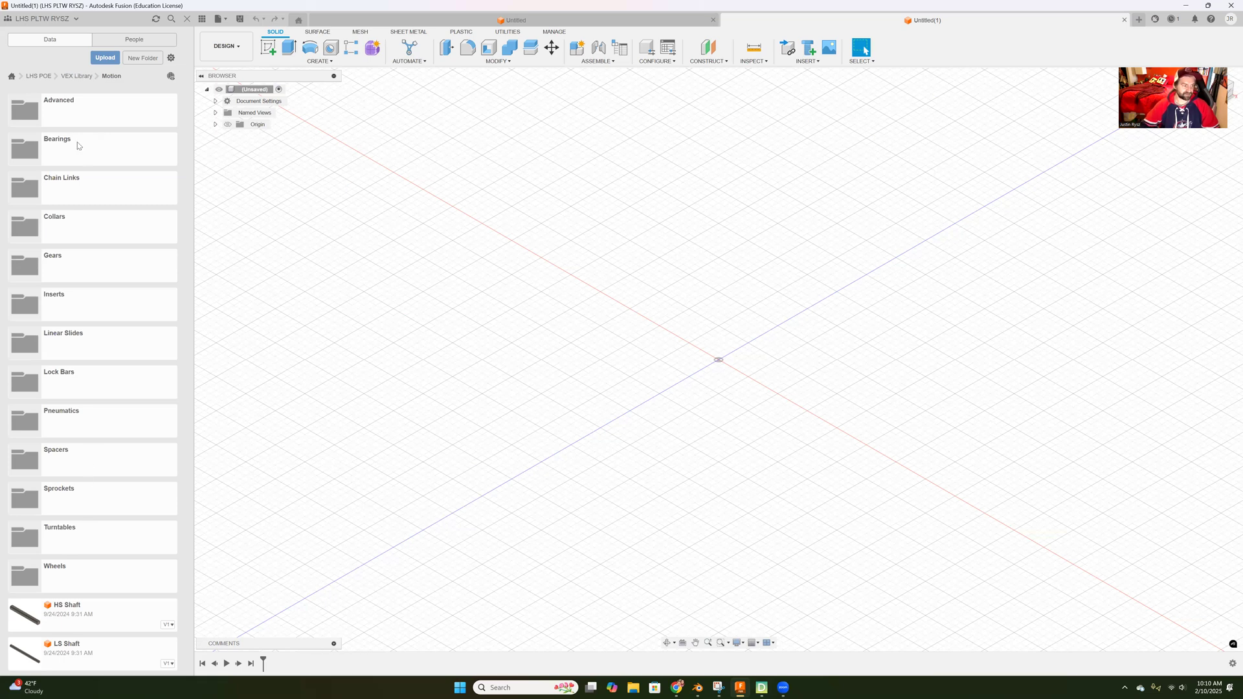
left_click(72, 76)
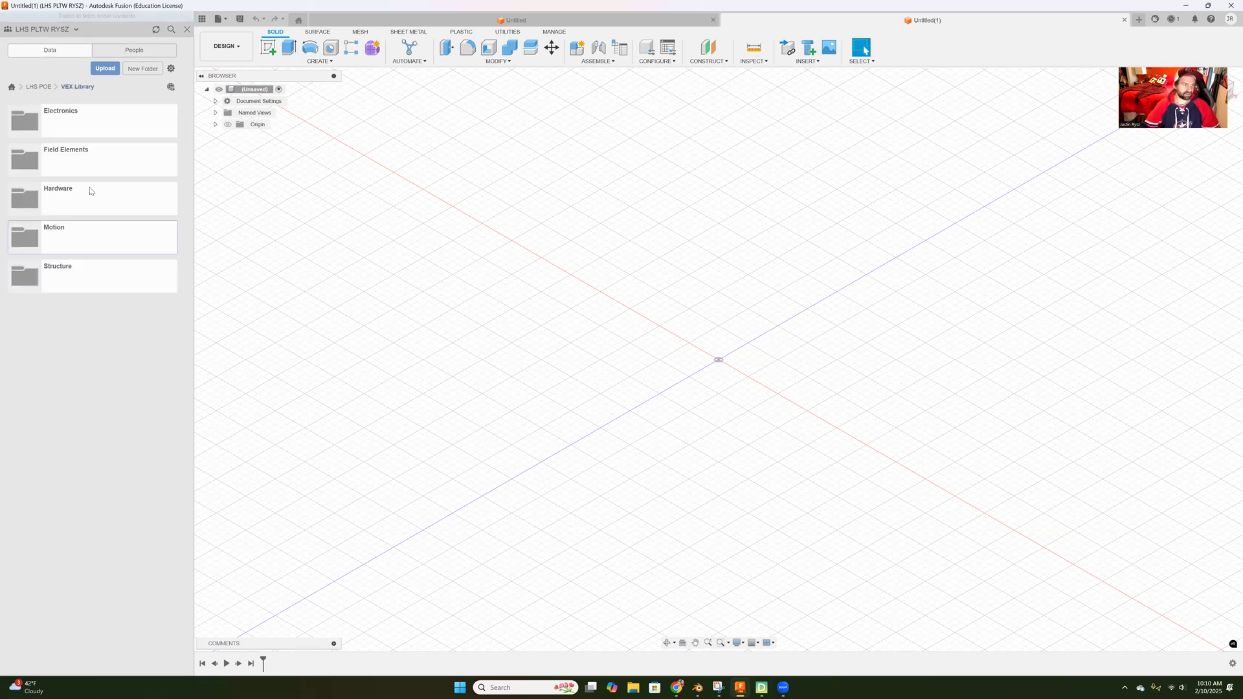
left_click(60, 270)
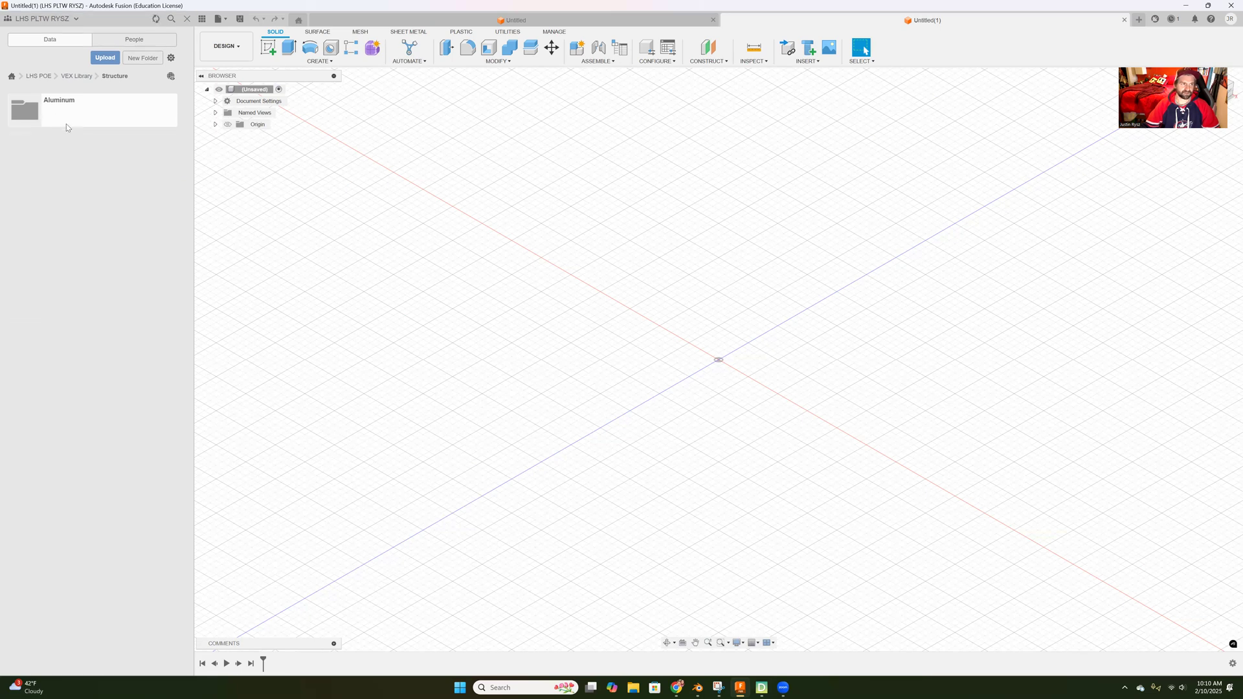
left_click(60, 104)
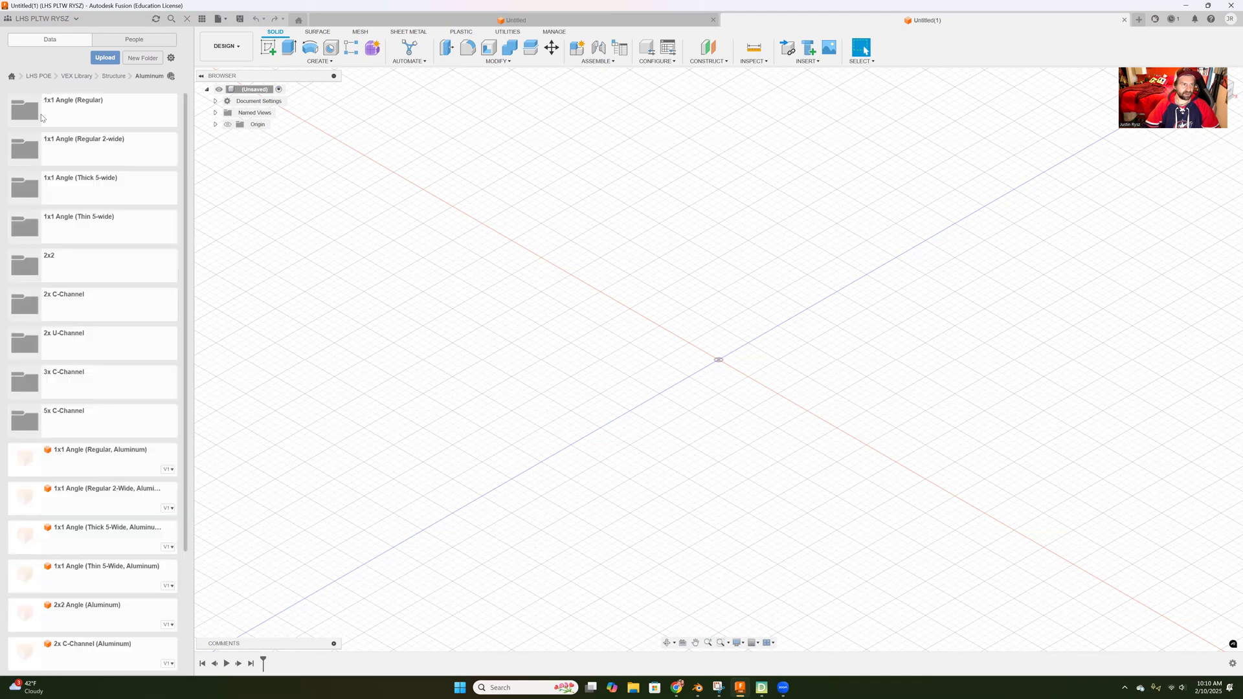
left_click(115, 77)
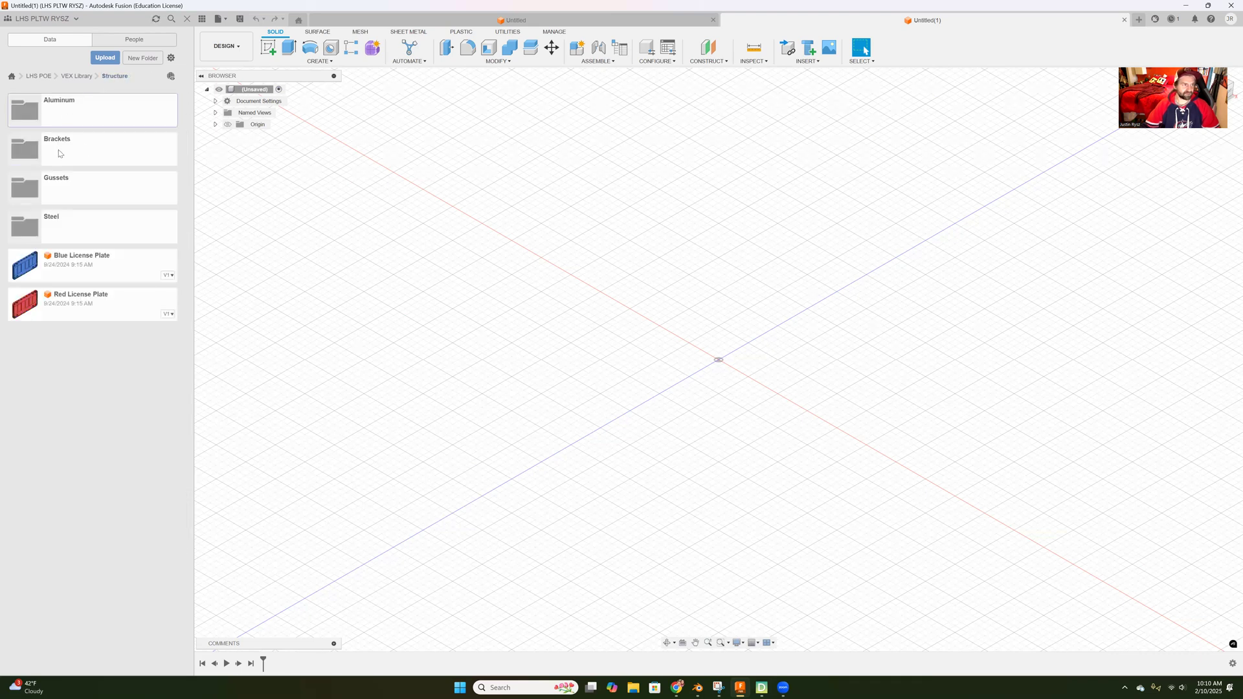
Step: Examine the angle, channel and plate parts in the Structure folder's Aluminum subfolder
left_click(68, 112)
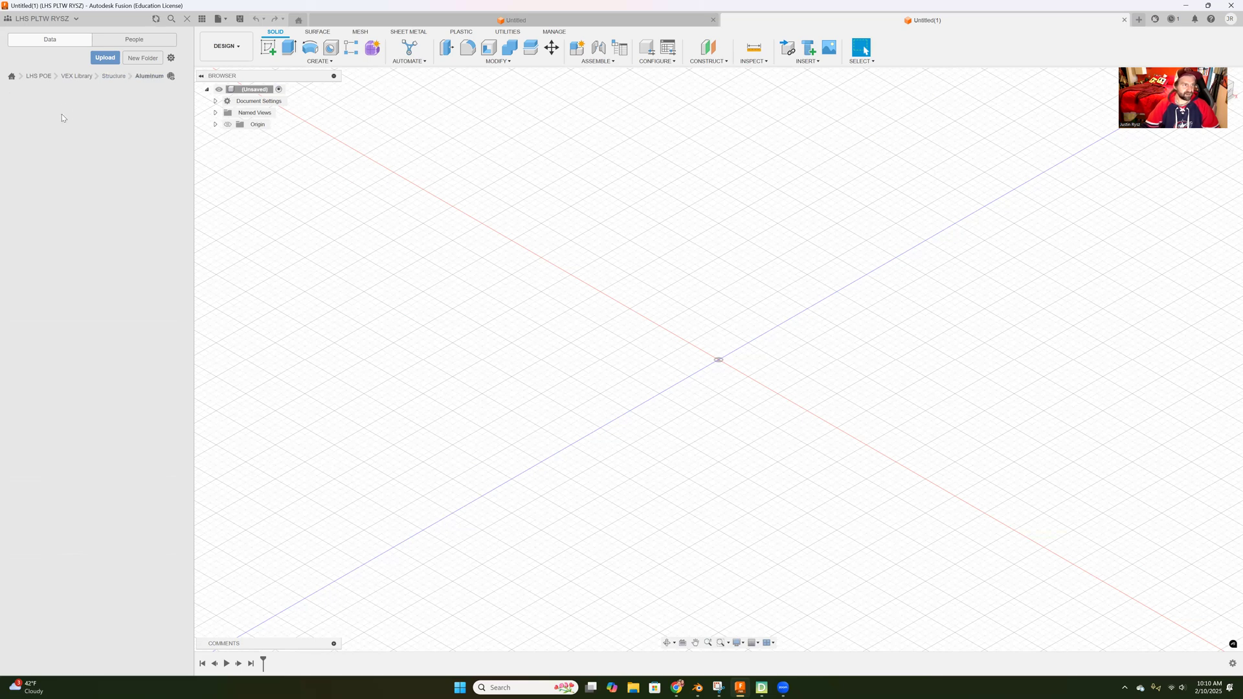
scroll(64, 243, "down", 3)
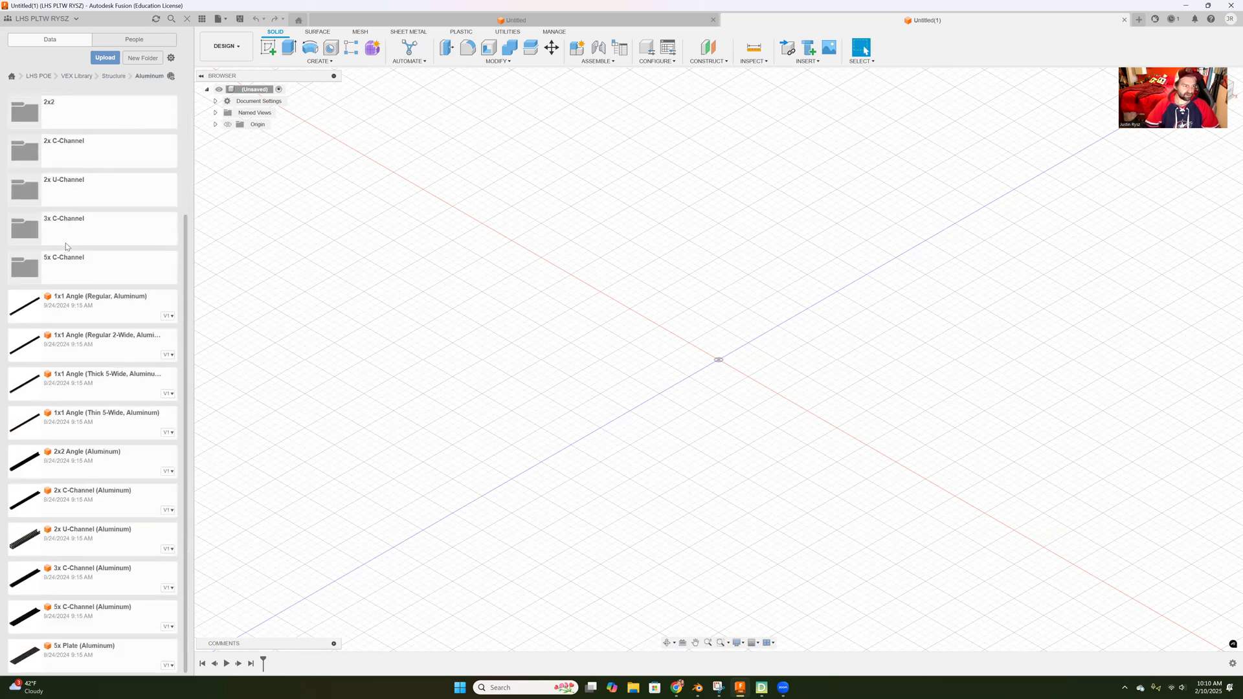
scroll(68, 239, "up", 3)
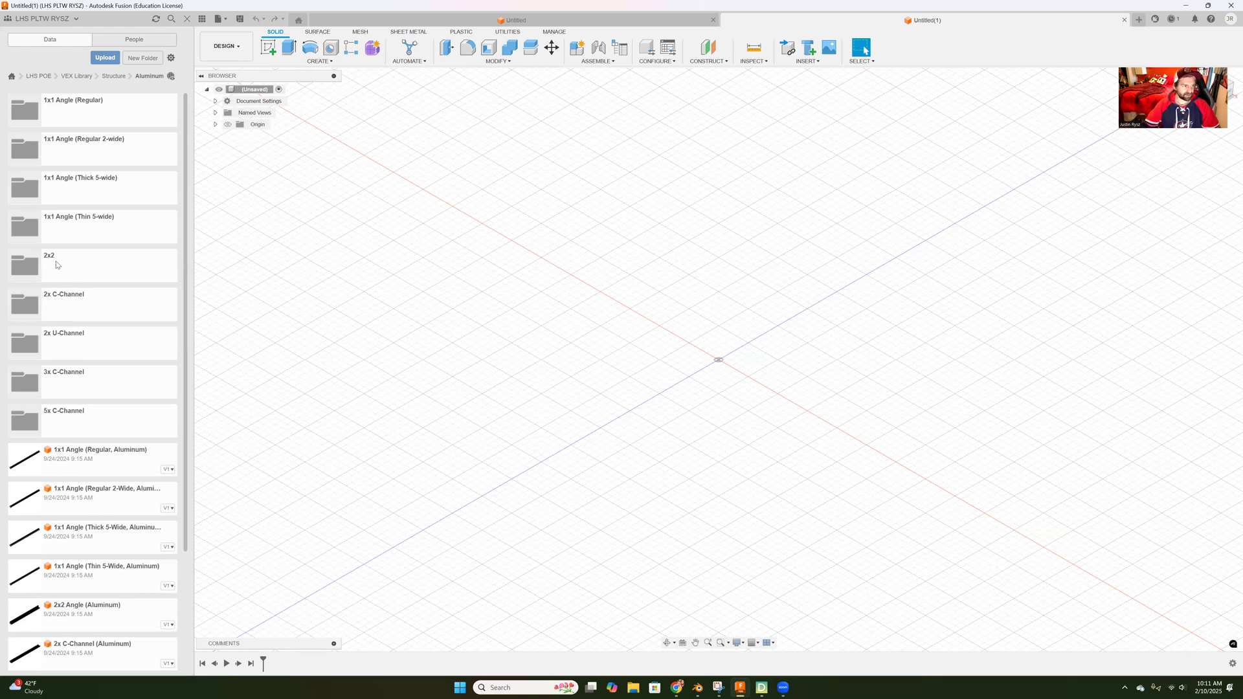
scroll(96, 313, "down", 3)
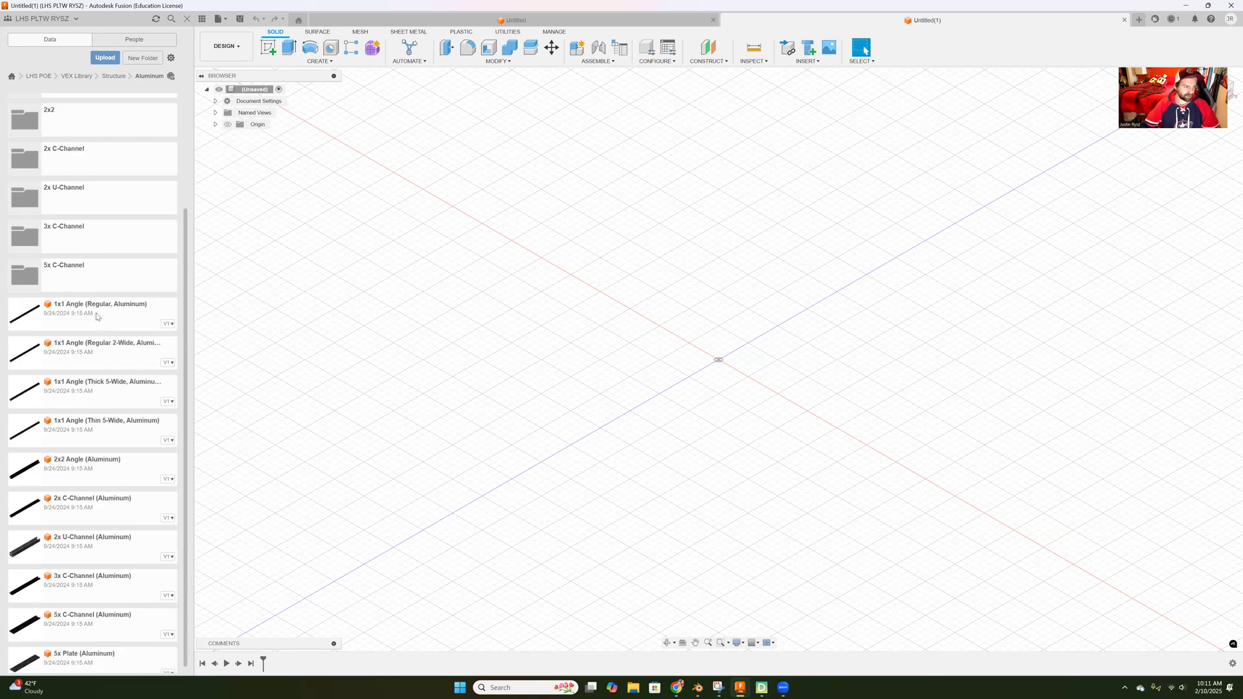
scroll(89, 512, "down", 1)
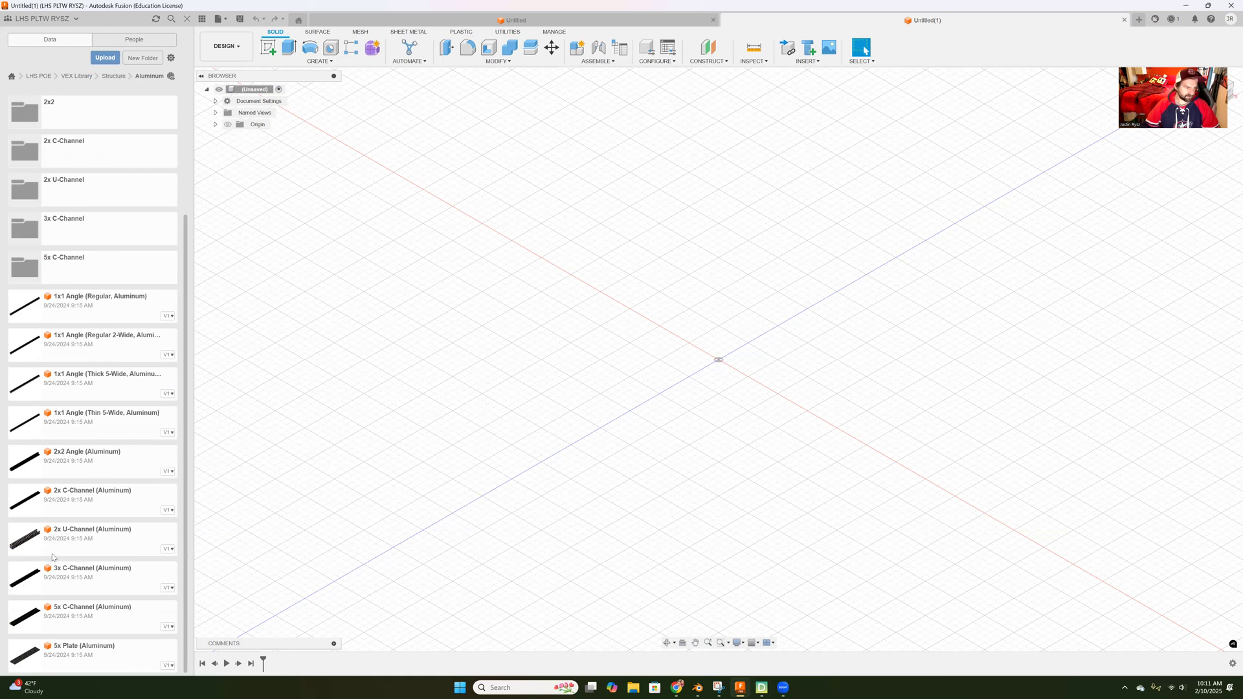
Step: Examine the pre-cut lengths in the Aluminum 2x U-Channel folder, ending back at the Structure folder
left_click(72, 187)
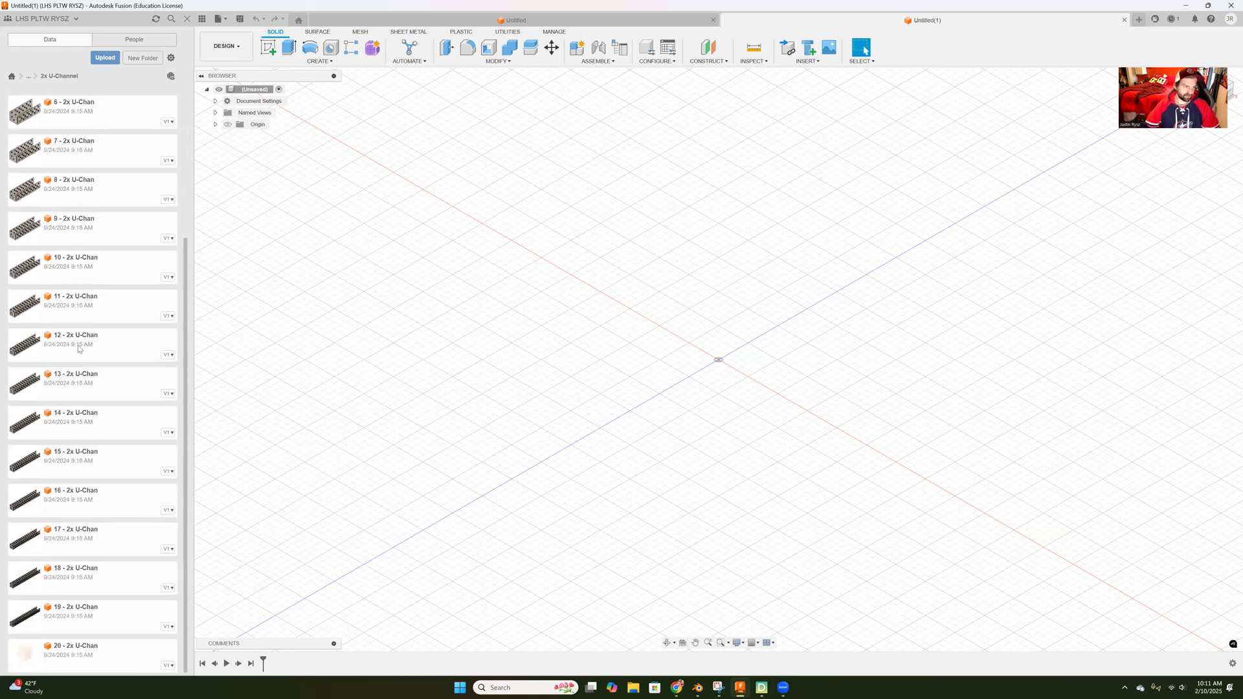
left_click(31, 76)
left_click(48, 118)
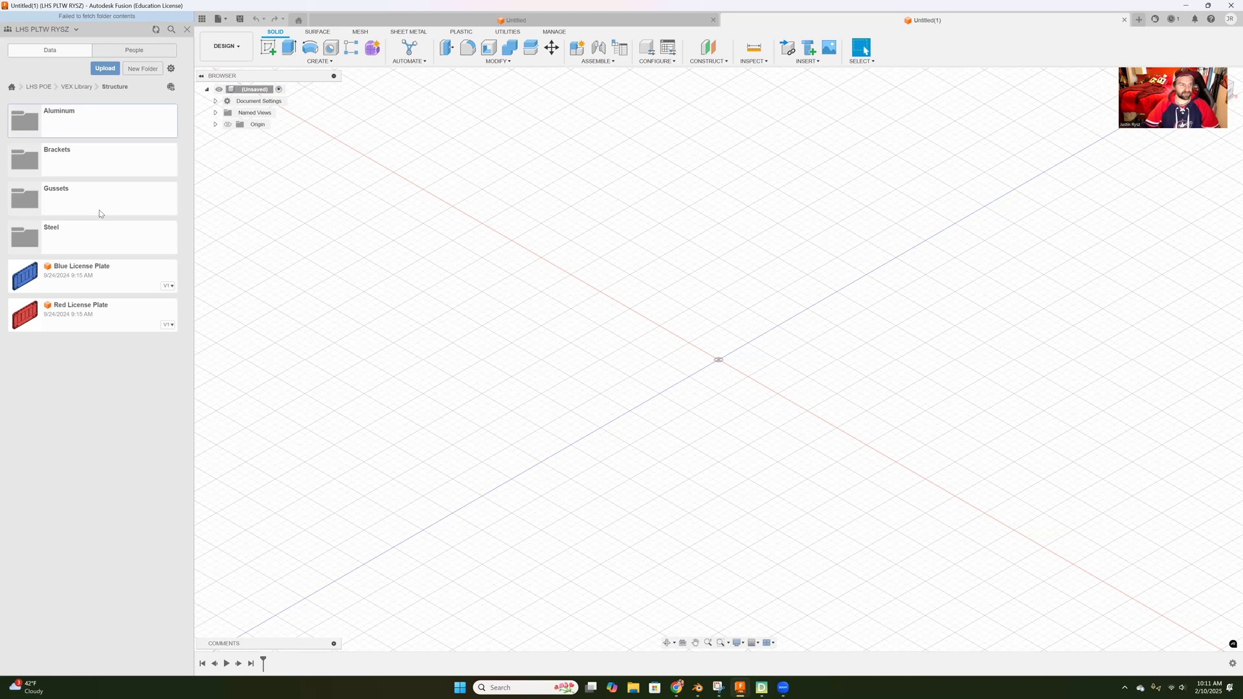
Step: Insert the 2x U-Channel (Aluminum) part from the Aluminum folder into the design and rotate it -90 degrees about X
left_click(86, 127)
scroll(76, 307, "down", 3)
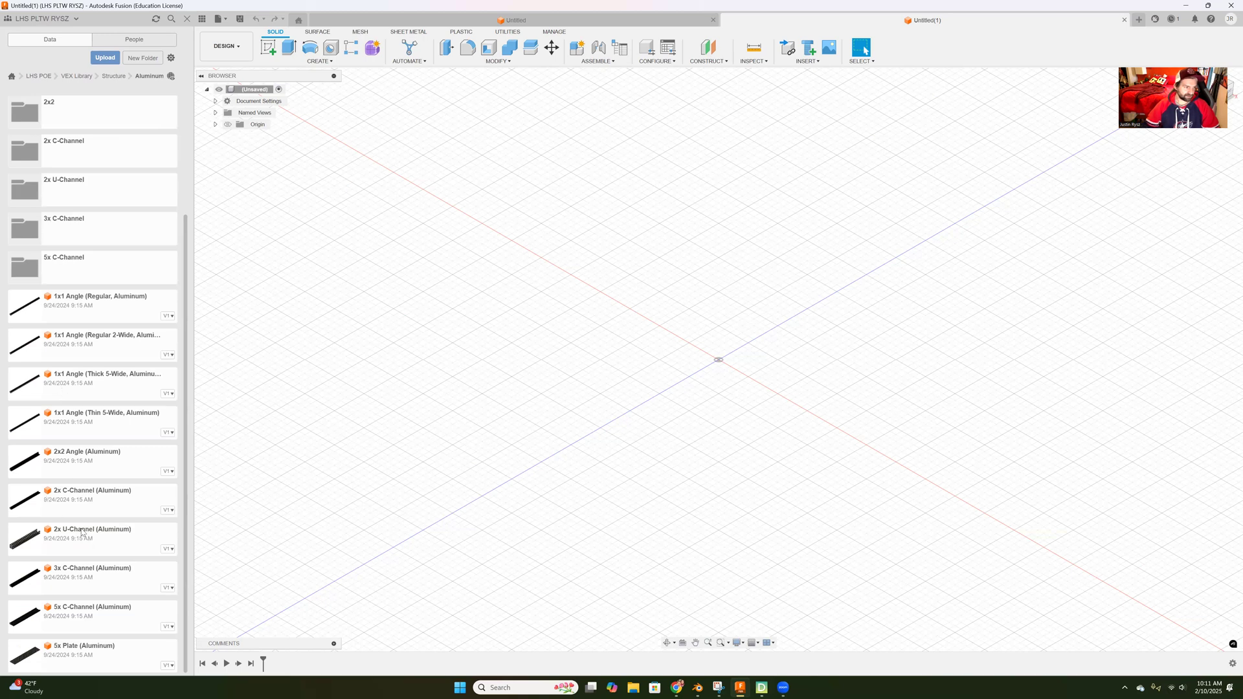
left_click_drag(69, 533, 702, 332)
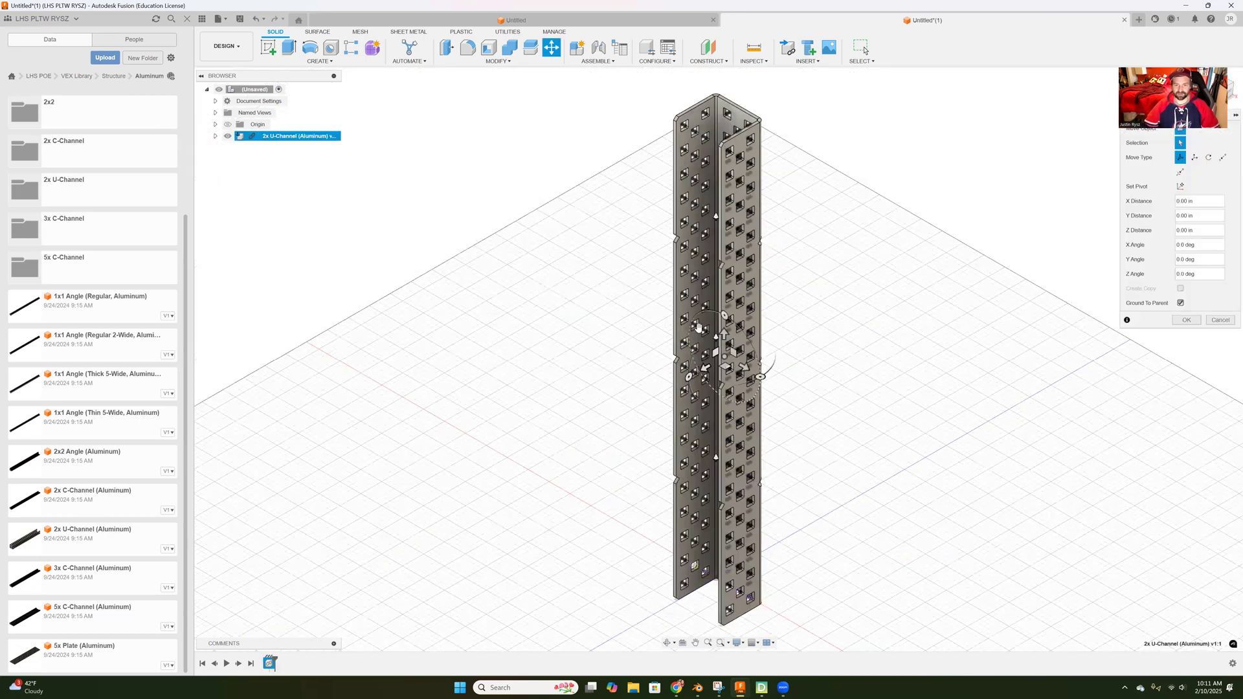
left_click_drag(690, 377, 704, 326)
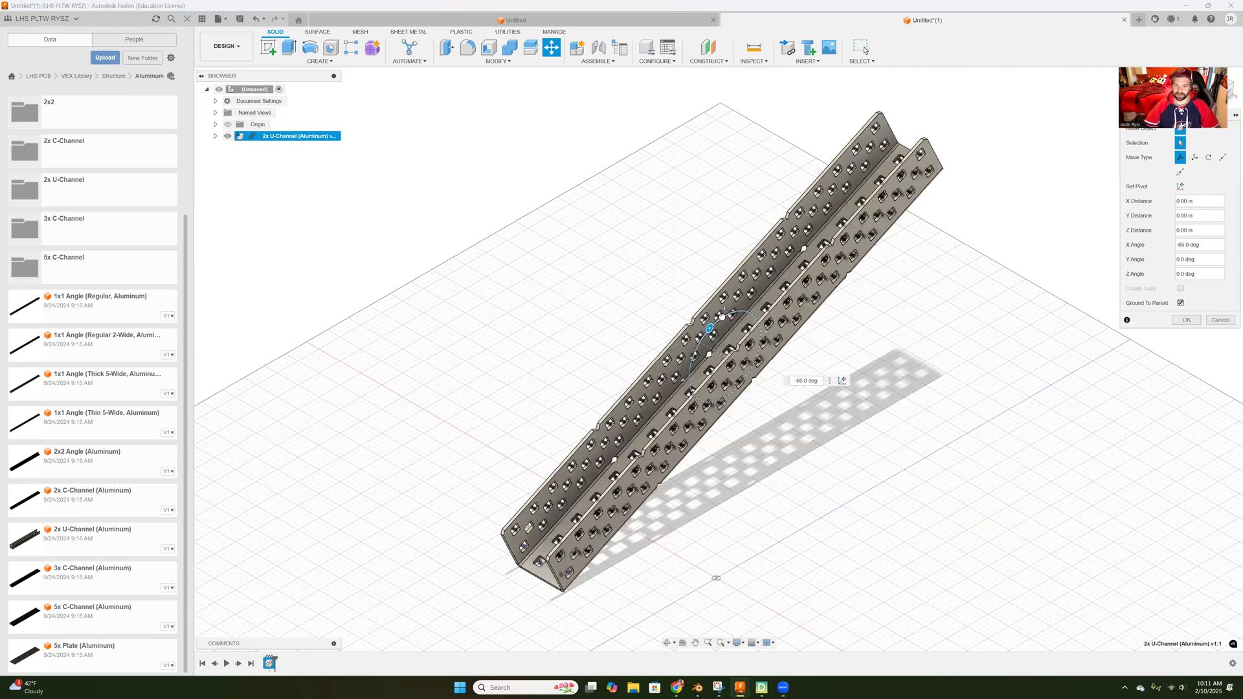
left_click_drag(736, 352, 744, 384)
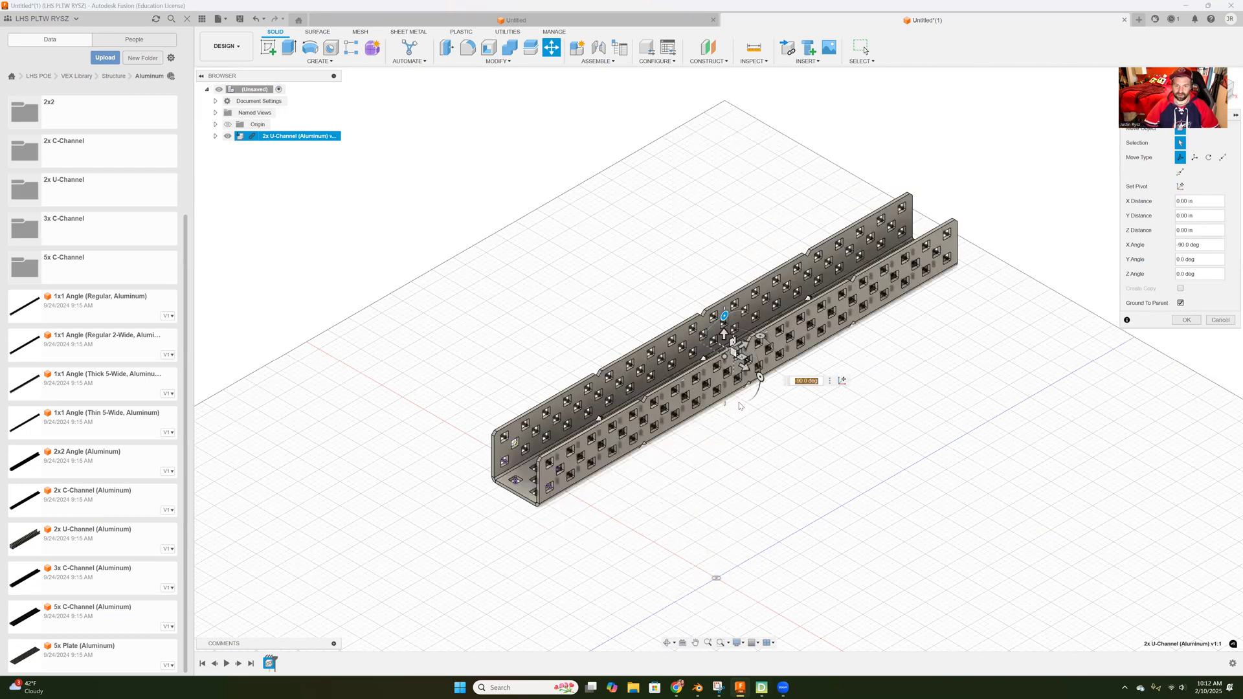
Step: Move the U-channel -3.70 in along Z and accept its initial position
left_click_drag(724, 336, 724, 388)
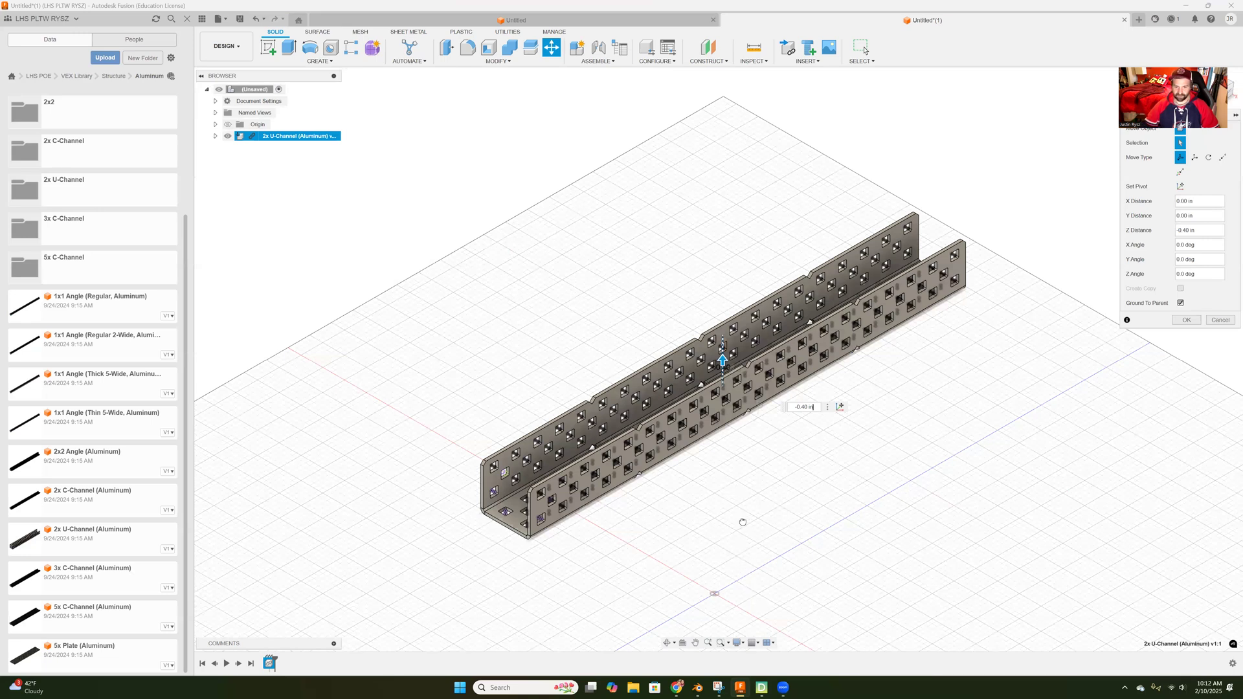
left_click_drag(742, 524, 743, 522)
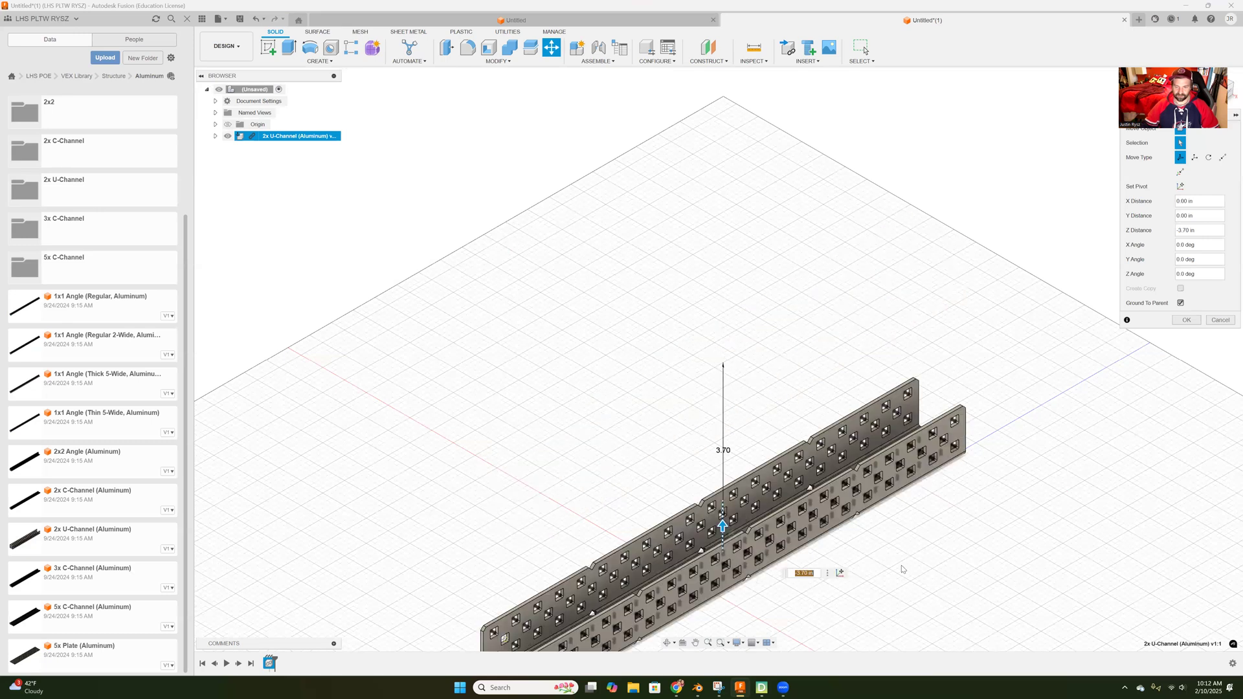
scroll(880, 537, "up", 1)
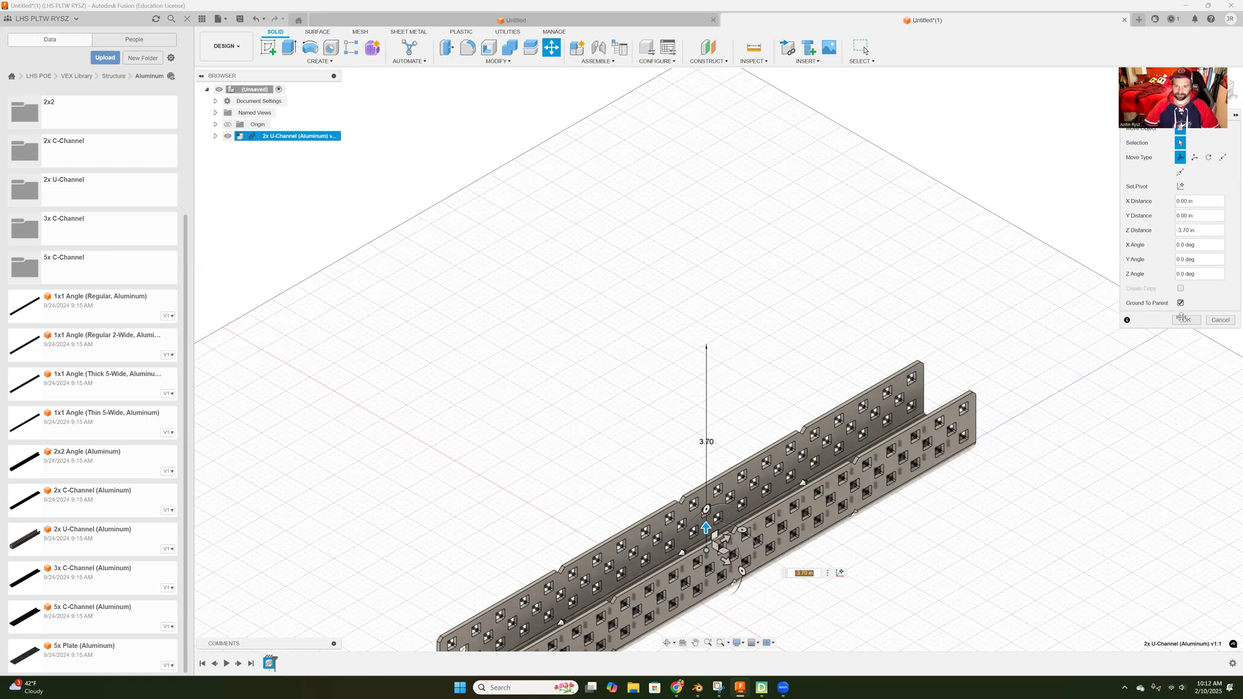
middle_click_drag(806, 264, 812, 223)
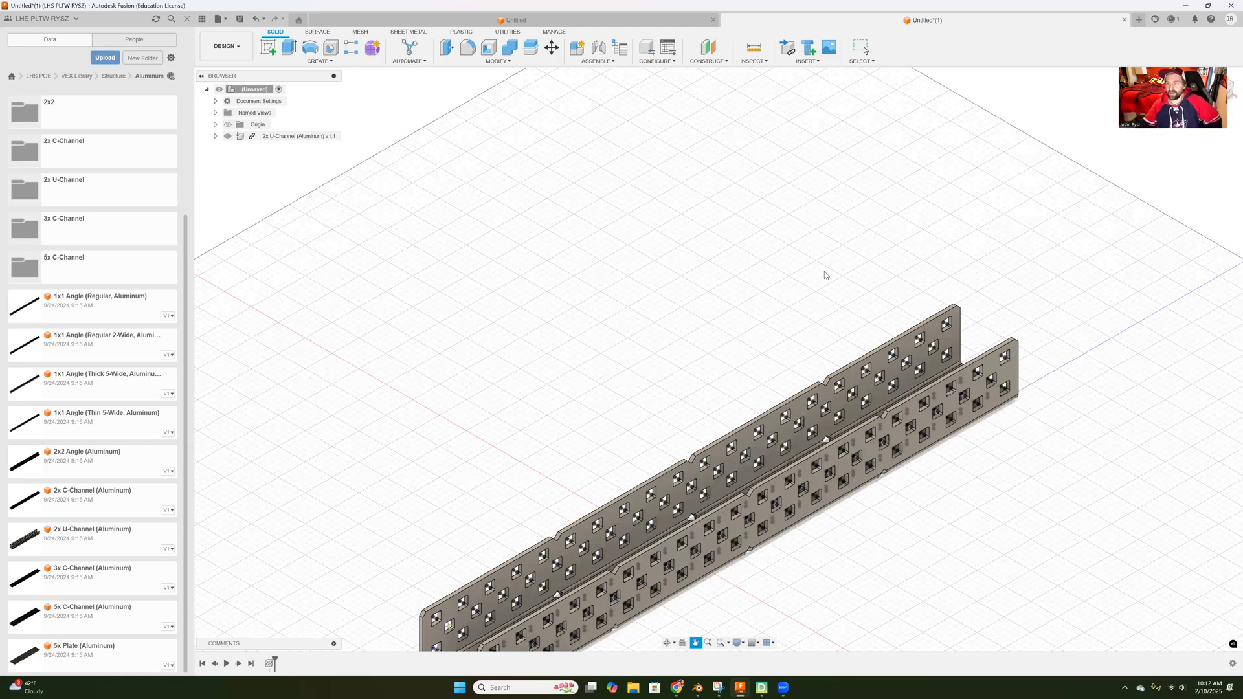
Step: Pin the 2x U-Channel component in place
scroll(825, 276, "down", 1)
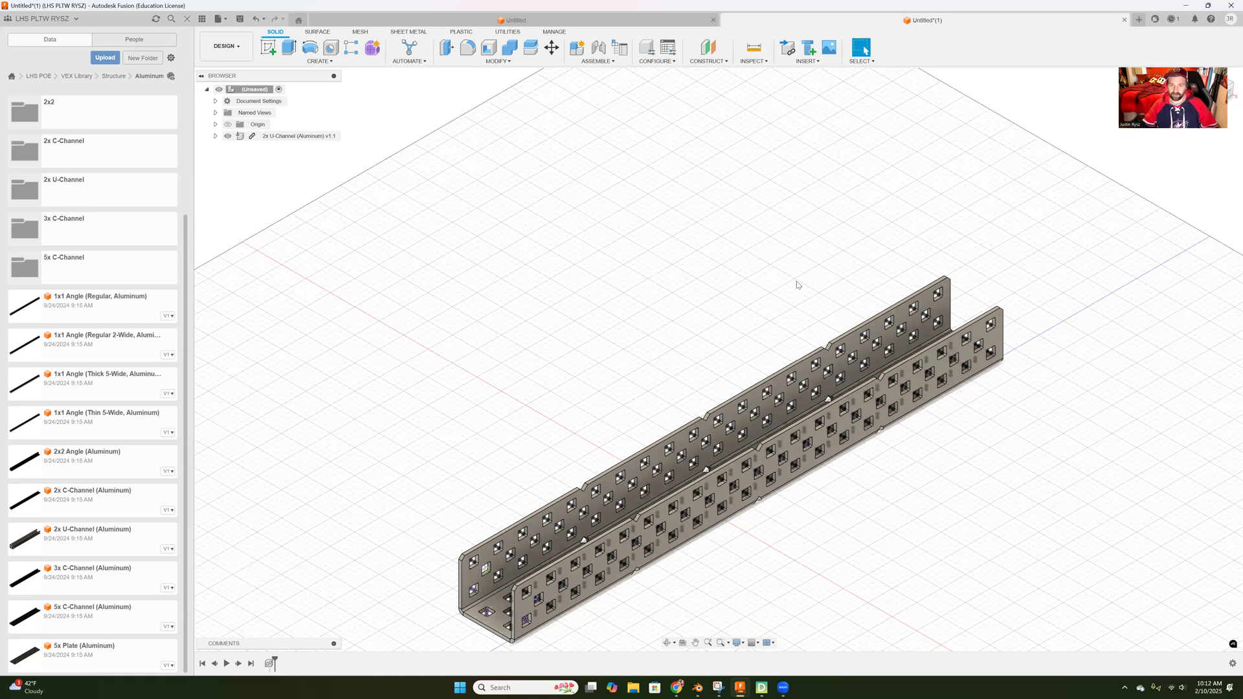
scroll(797, 302, "up", 1)
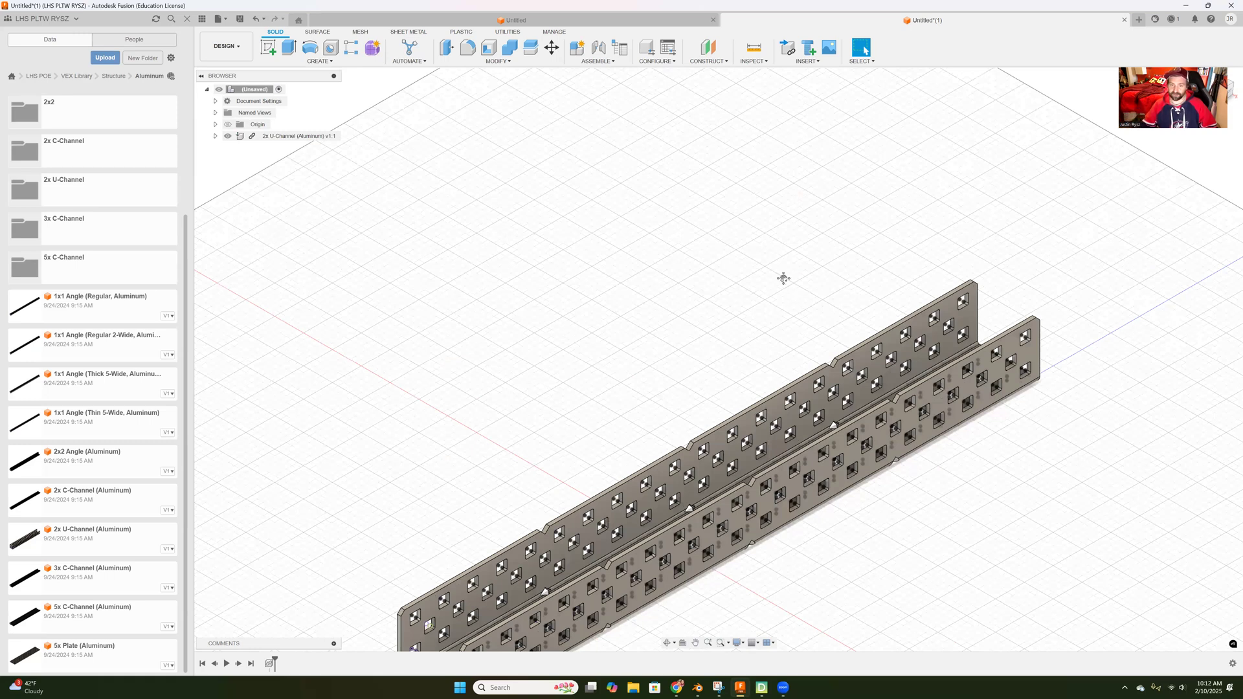
scroll(782, 278, "down", 2)
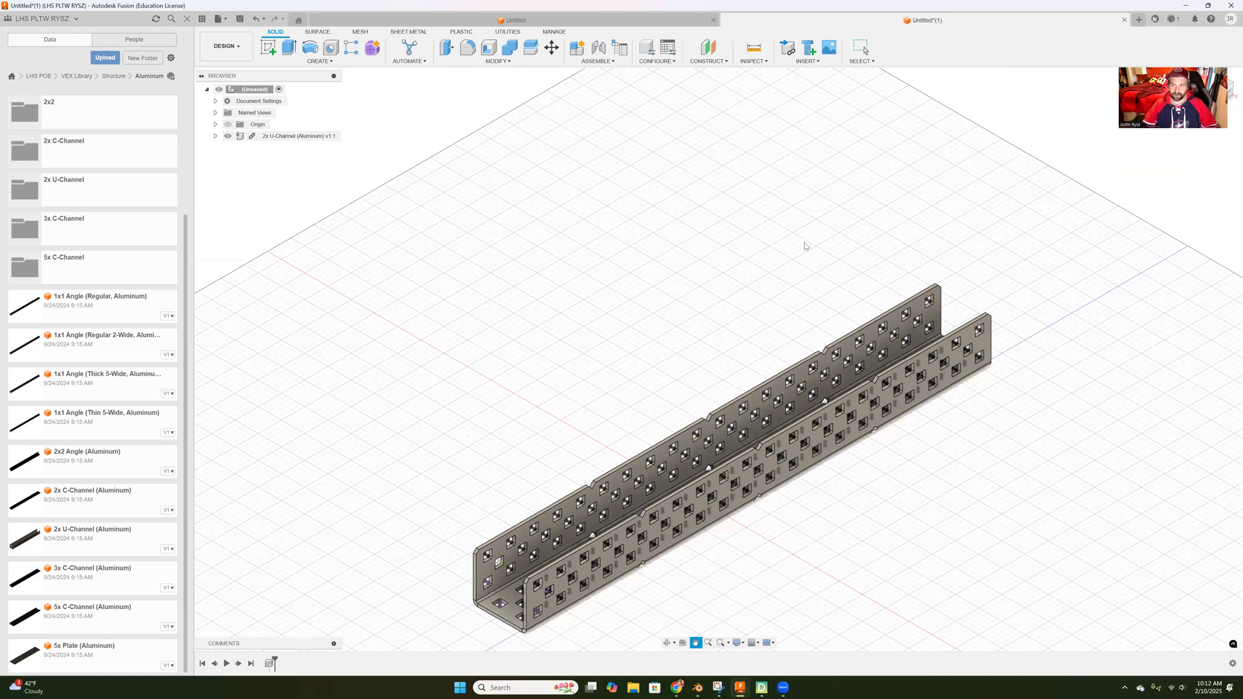
middle_click_drag(938, 191, 974, 118)
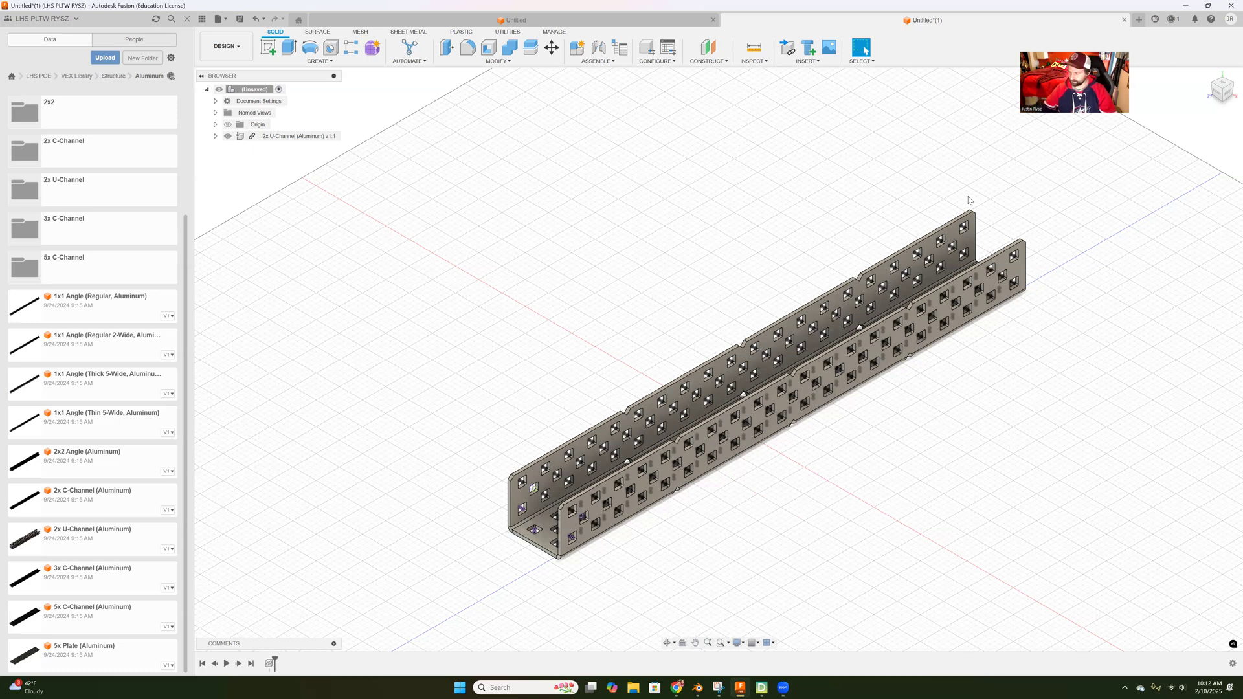
middle_click_drag(784, 148, 730, 164, "shift")
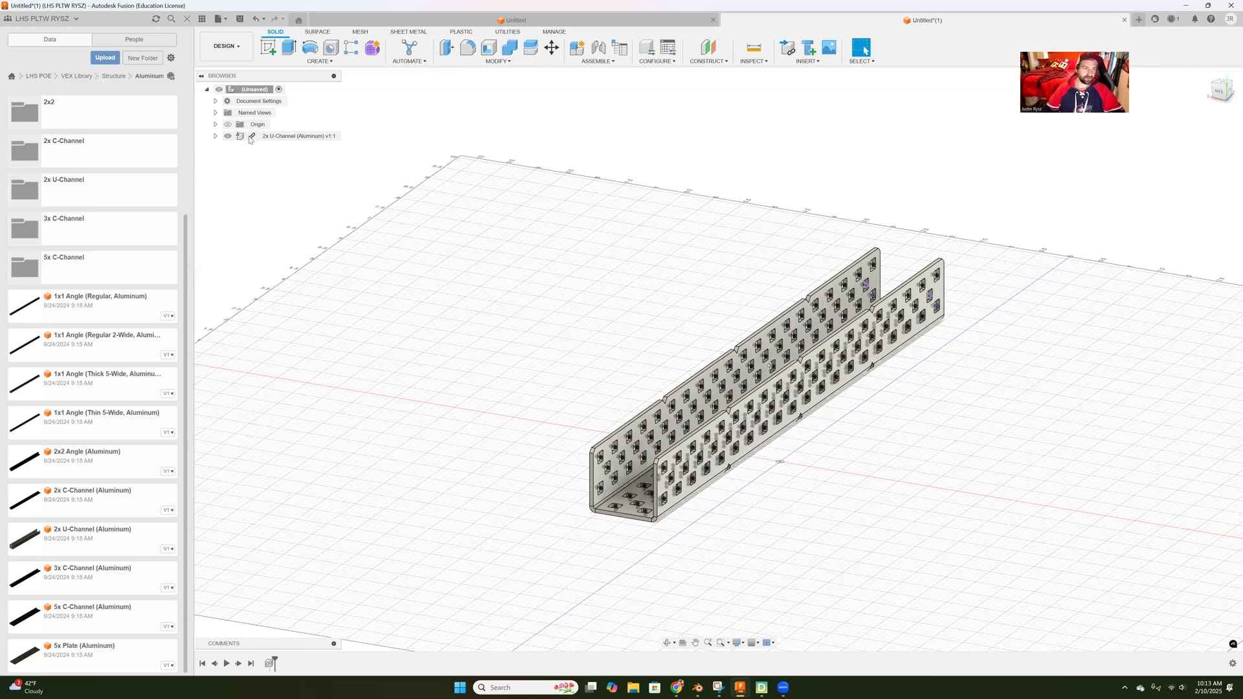
right_click(250, 137)
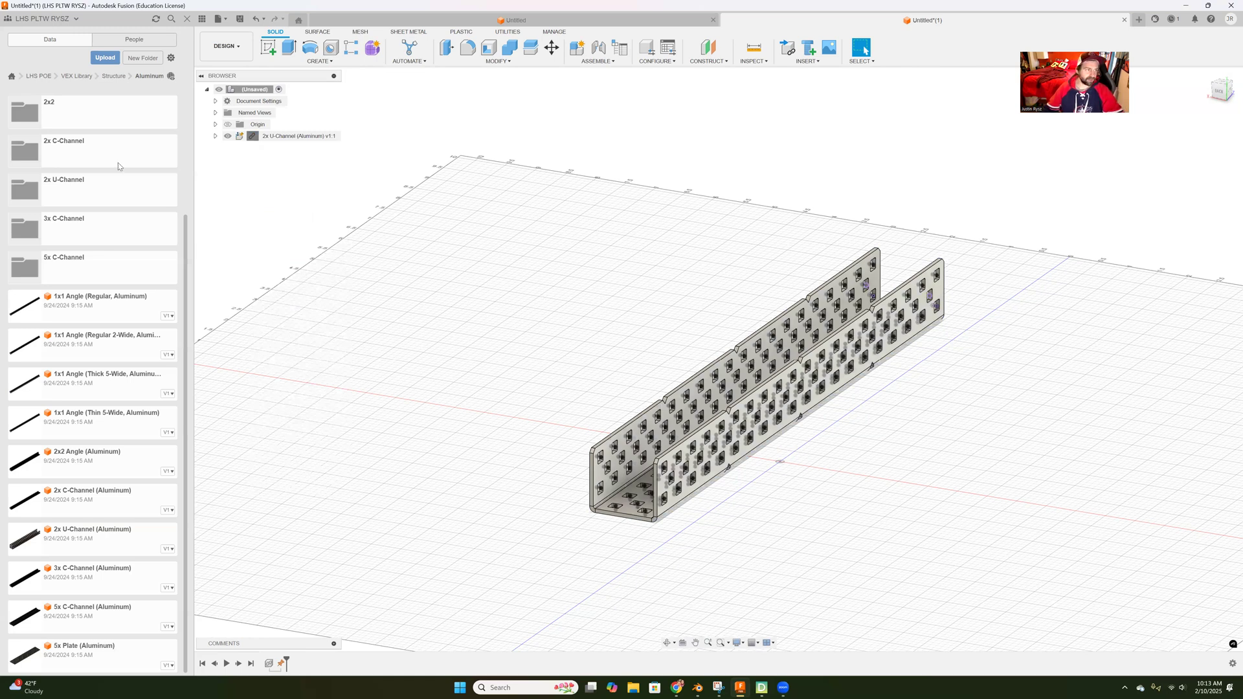
Step: Insert the V5 Motor (11W) from the VEX Library's Electronics folder beside the U-channel, rotated 90 degrees about Y
left_click(72, 76)
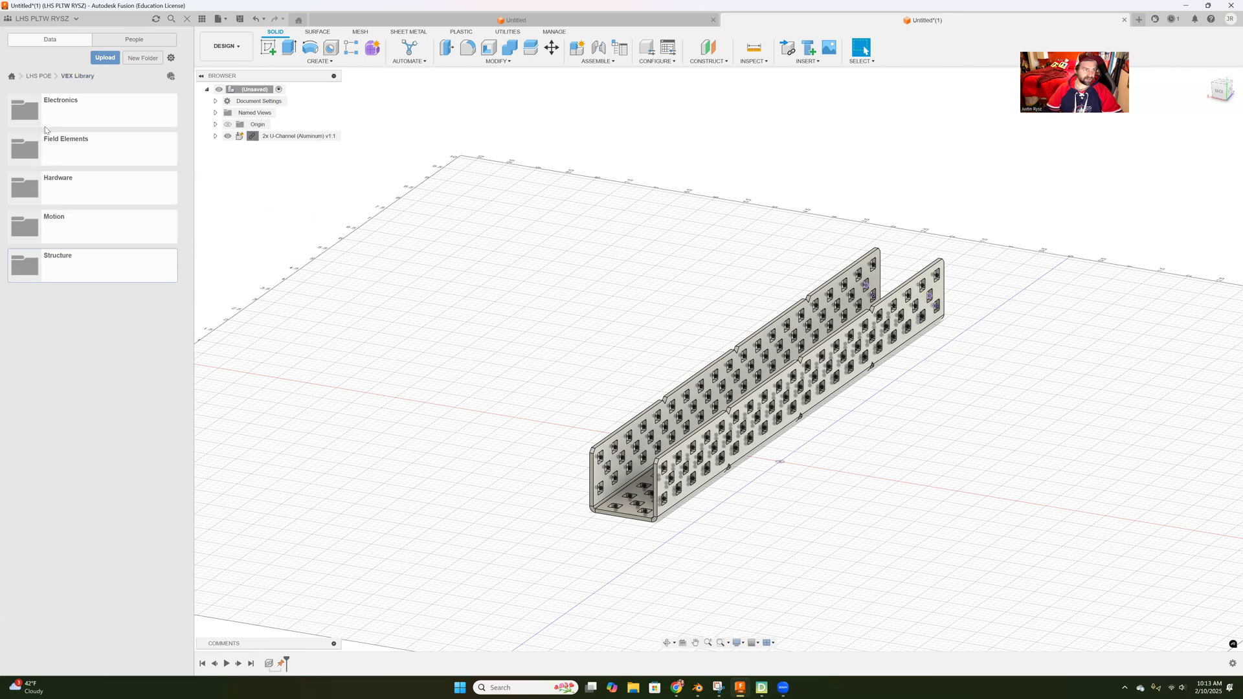
left_click(65, 105)
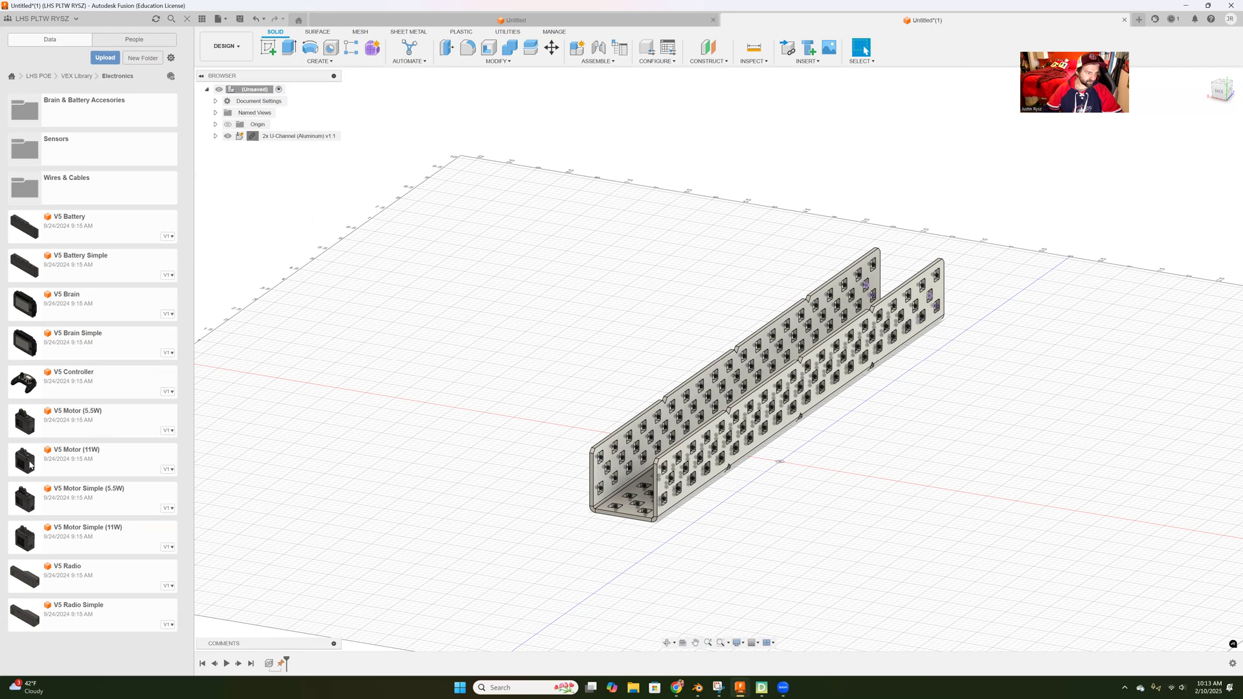
left_click_drag(29, 462, 545, 343)
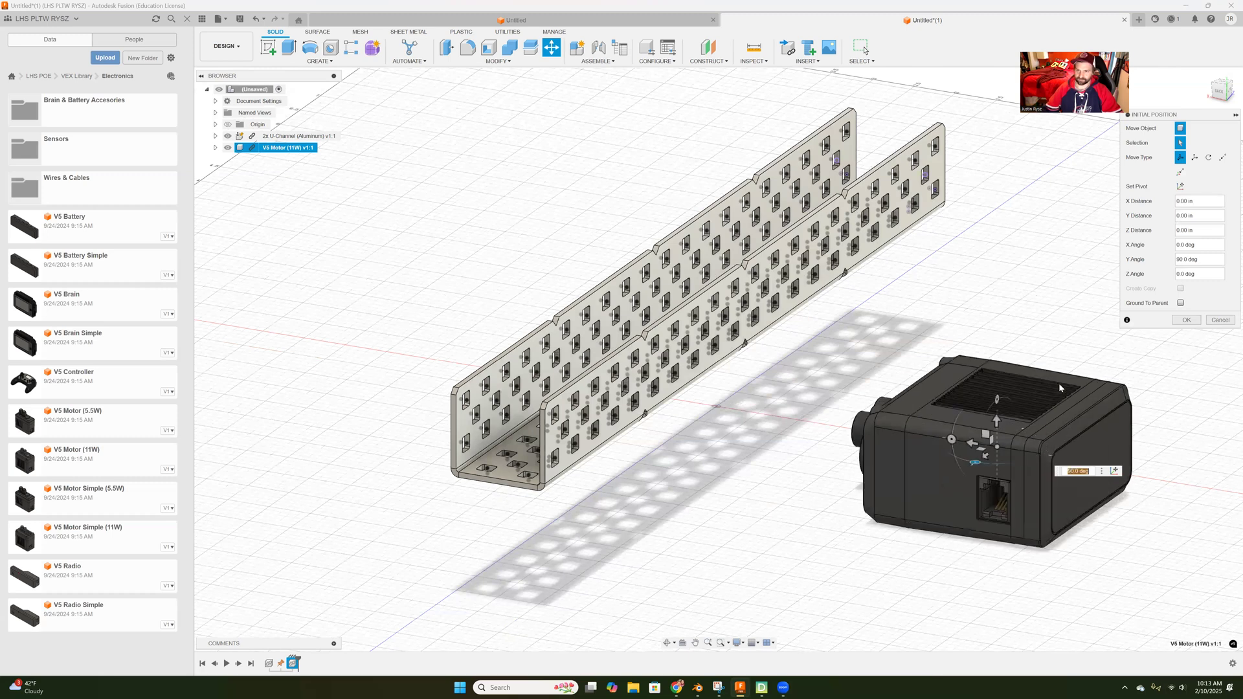
left_click(1179, 321)
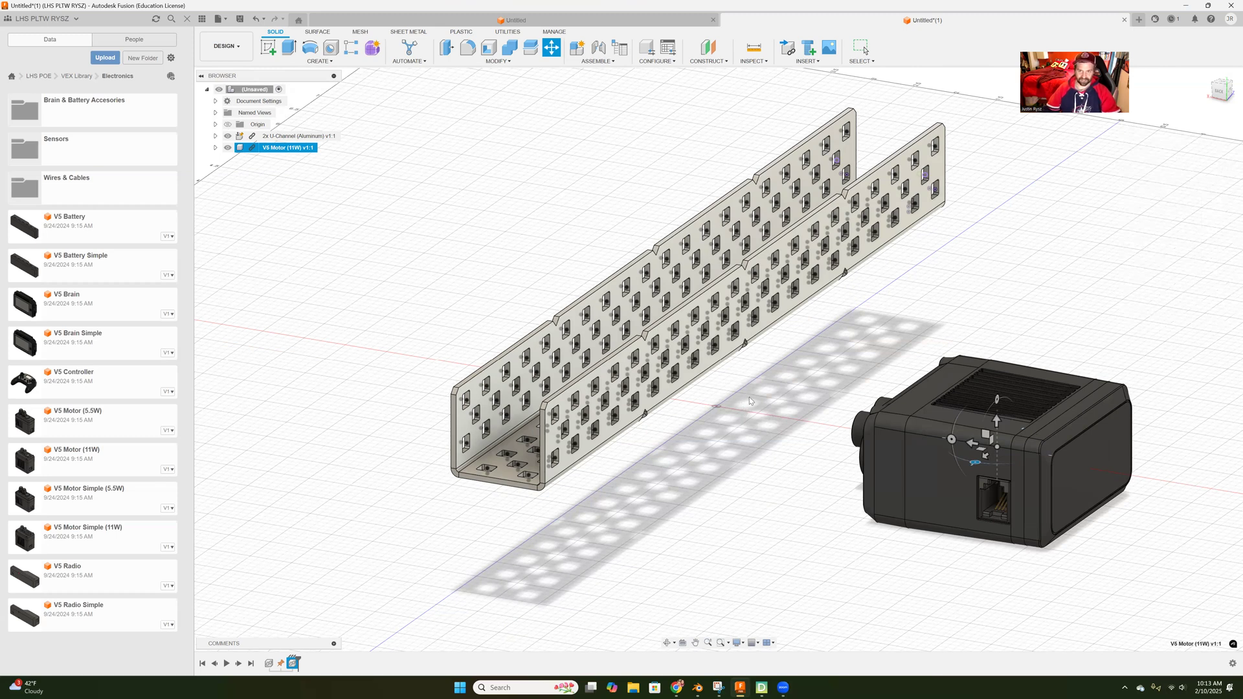
key("Escape")
middle_click_drag(751, 401, 831, 432)
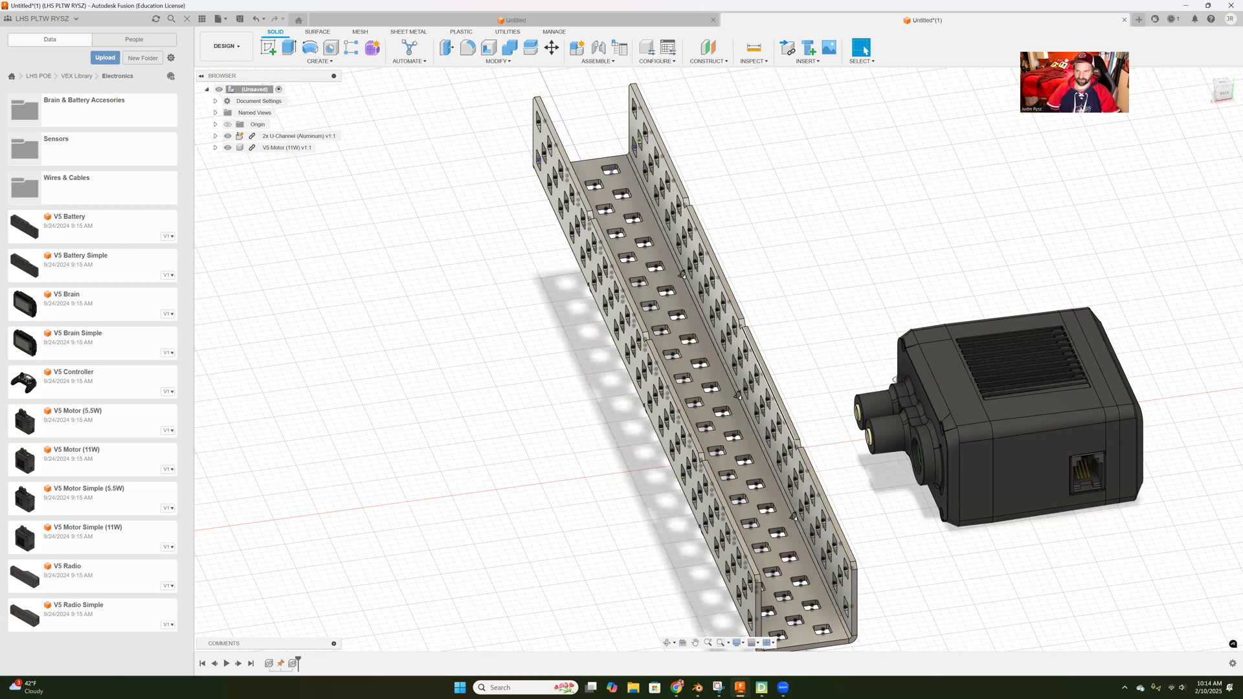
middle_click_drag(1046, 267, 1110, 225, "shift")
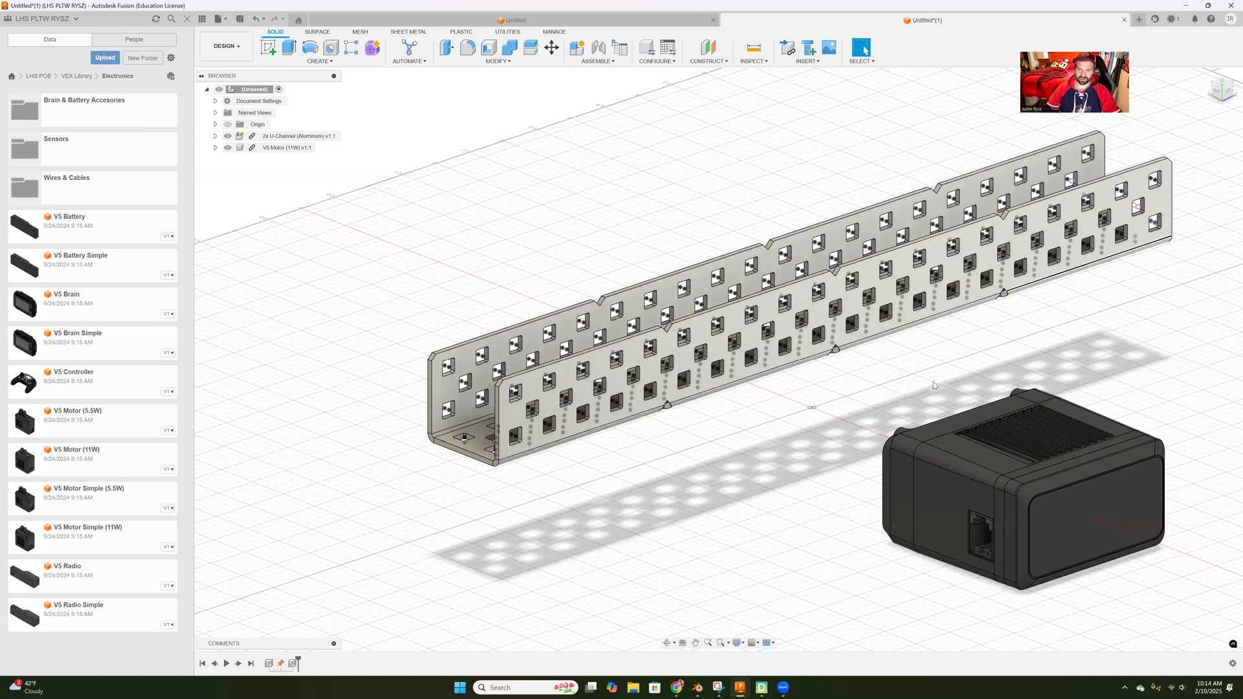
middle_click_drag(918, 375, 932, 374, "shift")
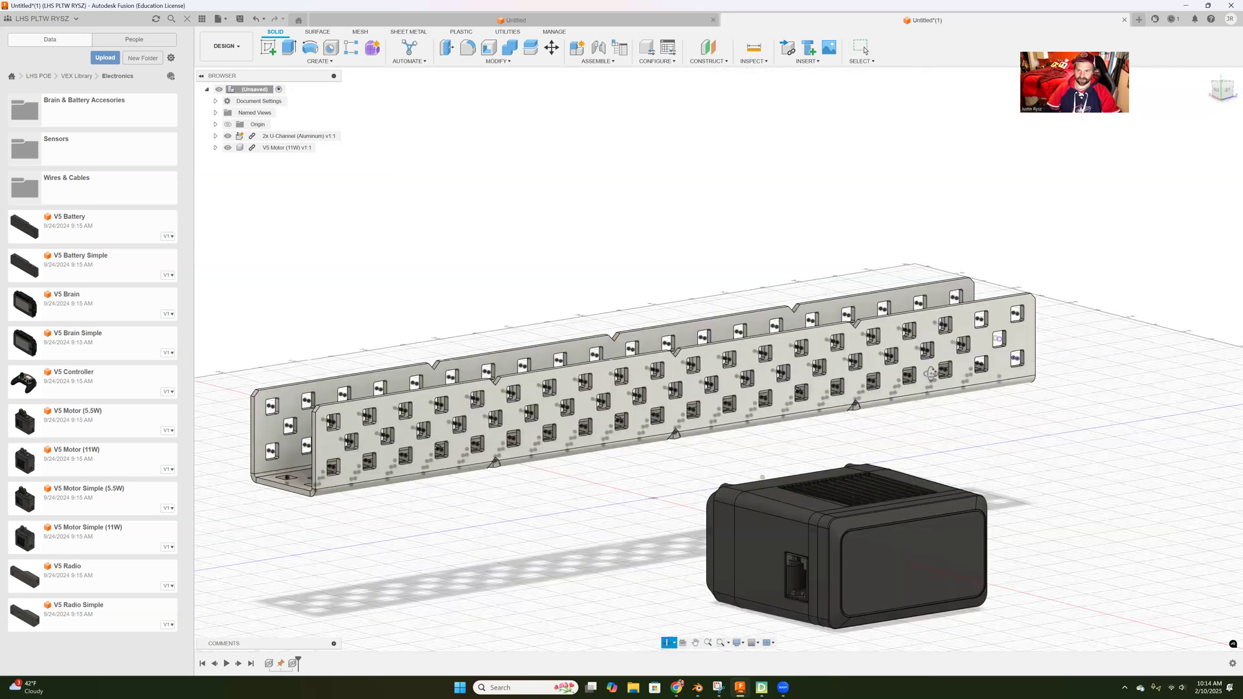
left_click(596, 51)
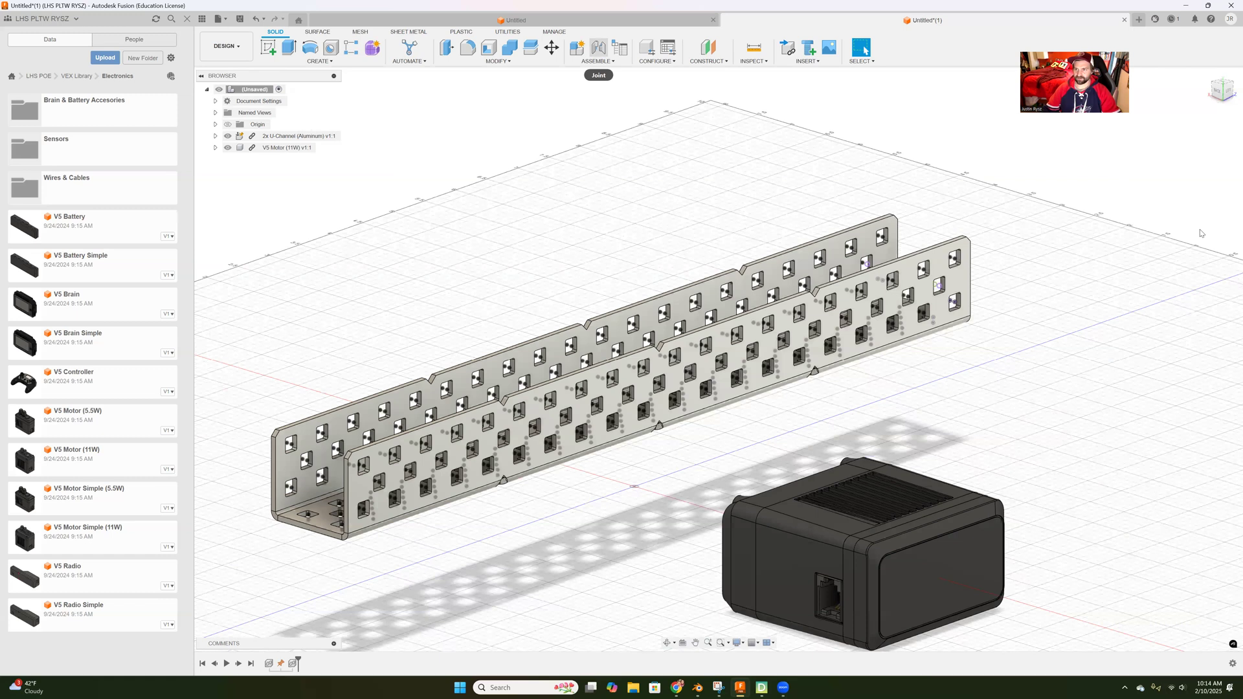
key("j")
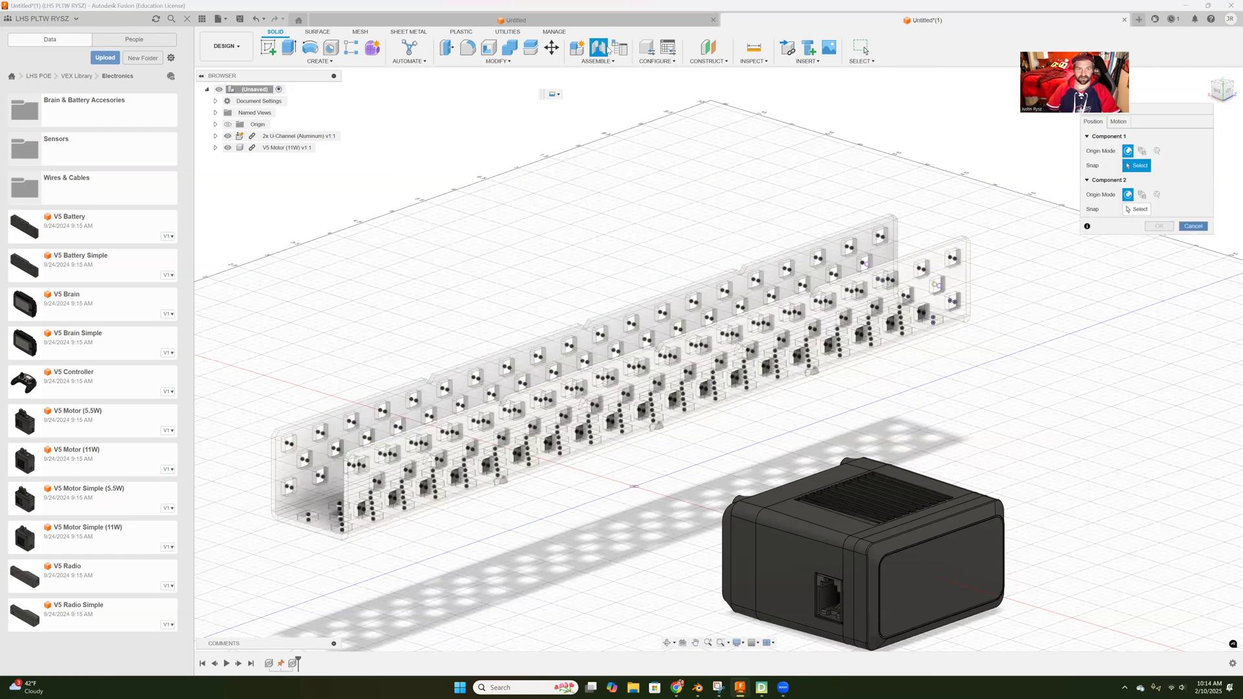
key("Escape")
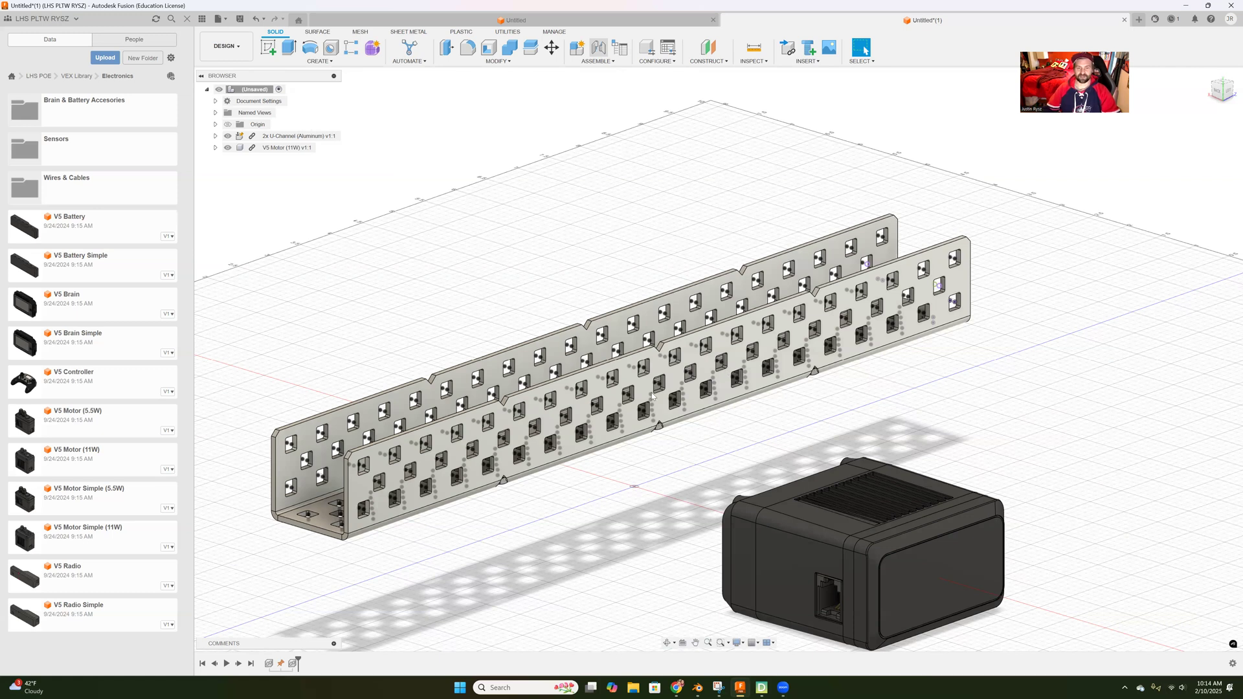
Step: Start a joint and snap Component 1 to the end-face centre of the V5 motor's outermost threaded post
key("j")
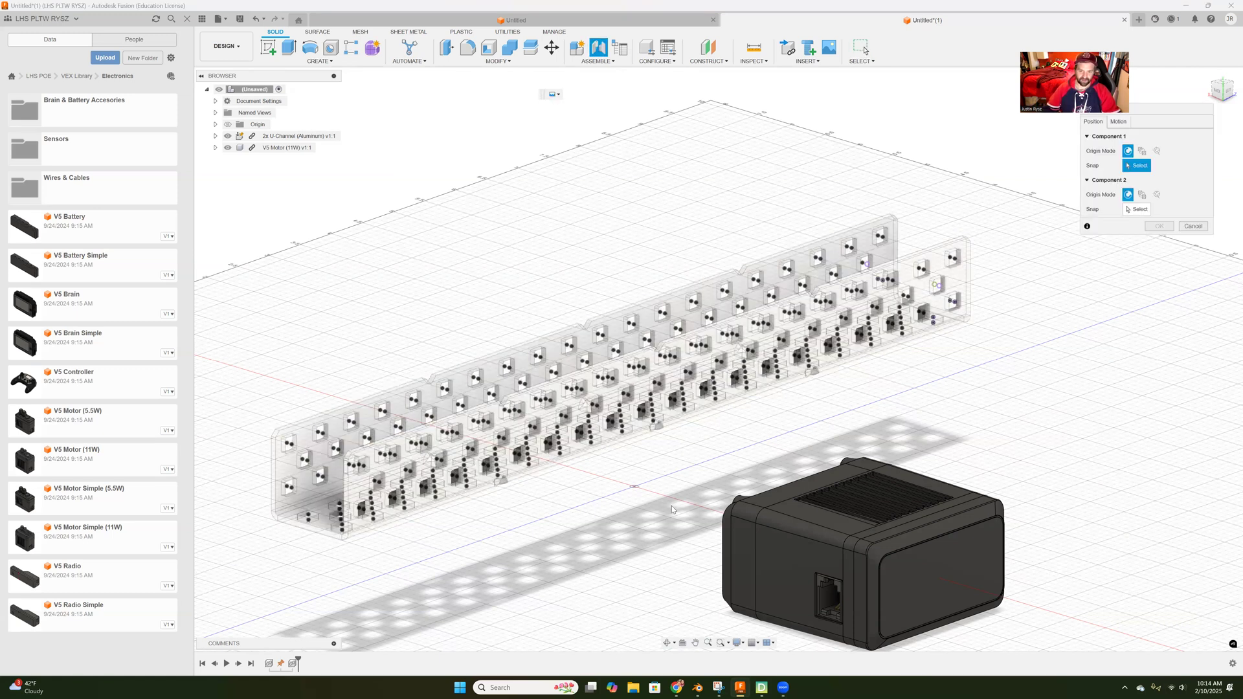
middle_click_drag(647, 525, 681, 529)
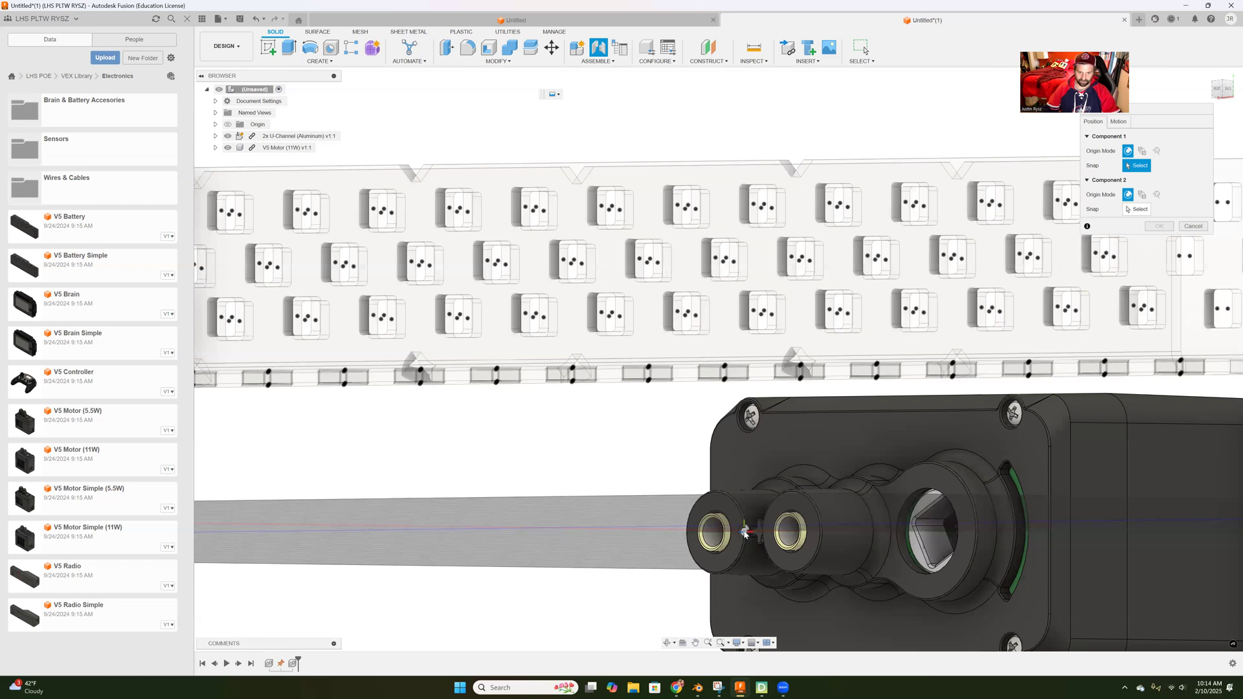
scroll(725, 540, "up", 2)
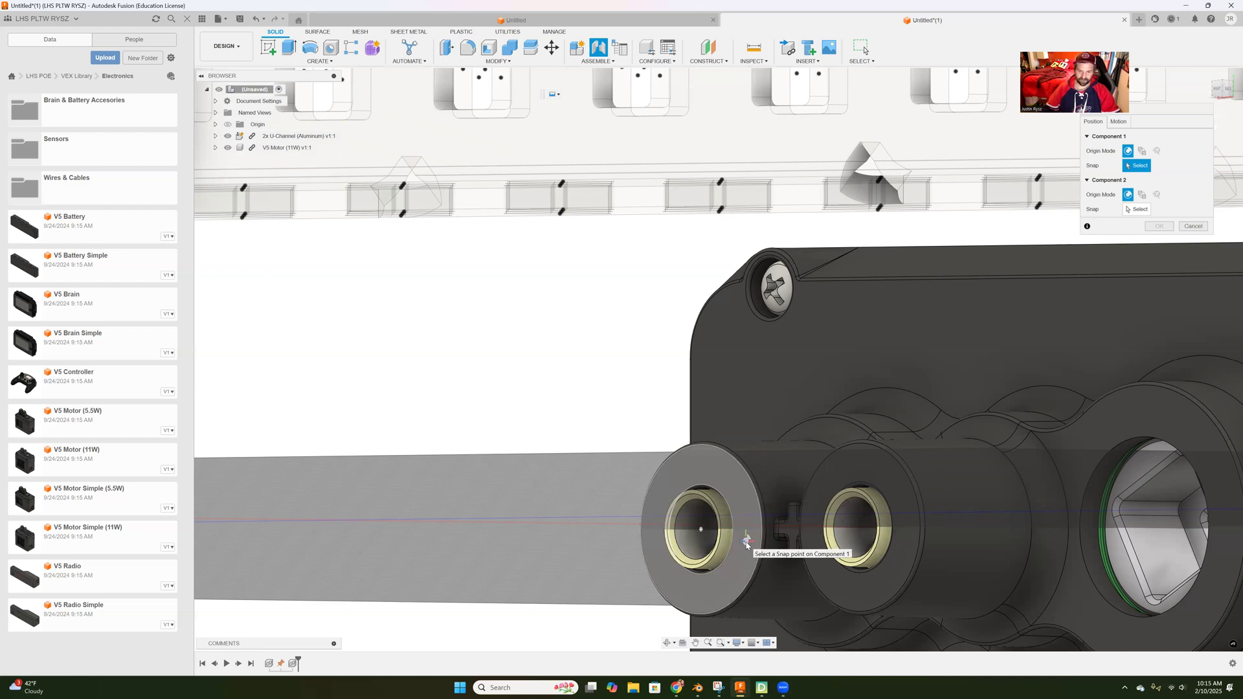
left_click(703, 530)
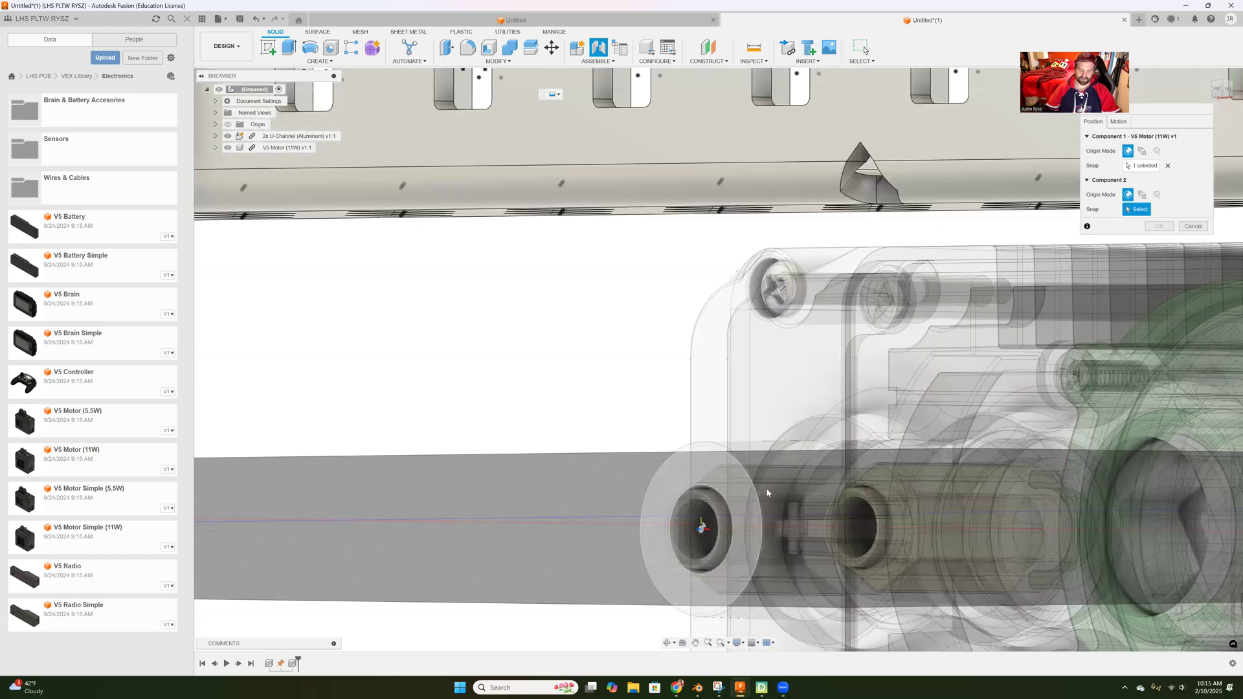
Step: Snap Component 2 of the joint to the centre of the U-channel side wall's second middle-row hole from the end
scroll(686, 444, "down", 3)
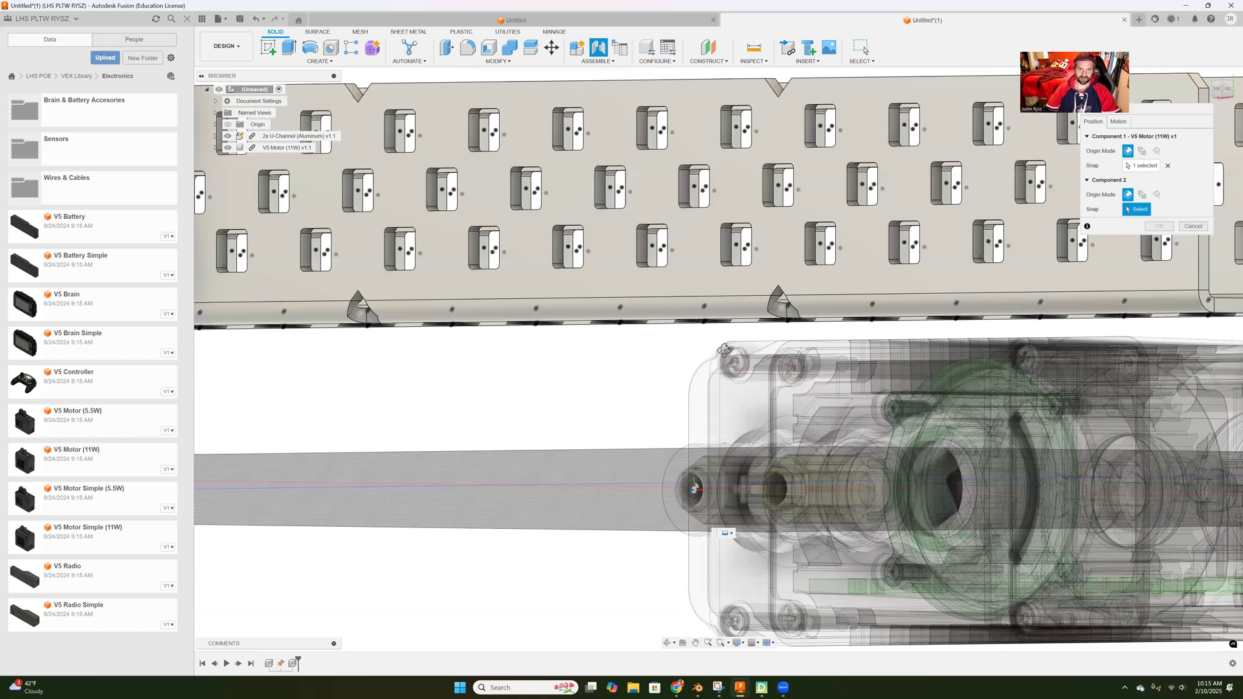
middle_click_drag(689, 367, 787, 344, "shift")
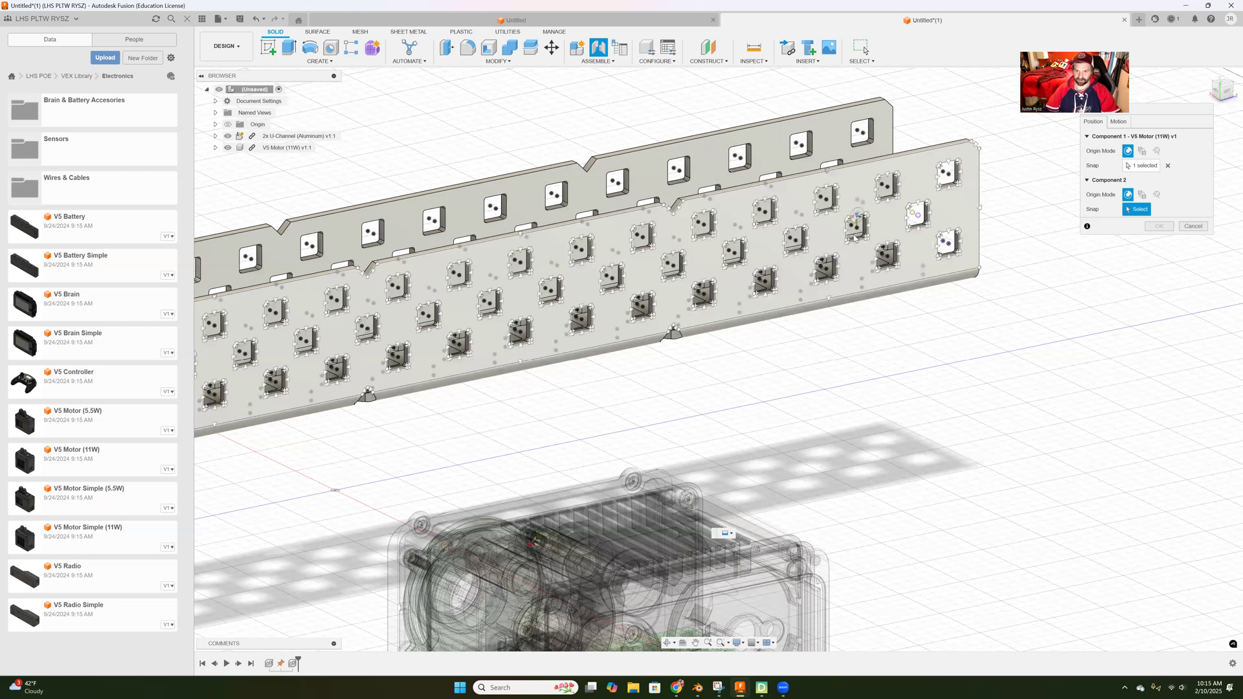
scroll(858, 222, "up", 3)
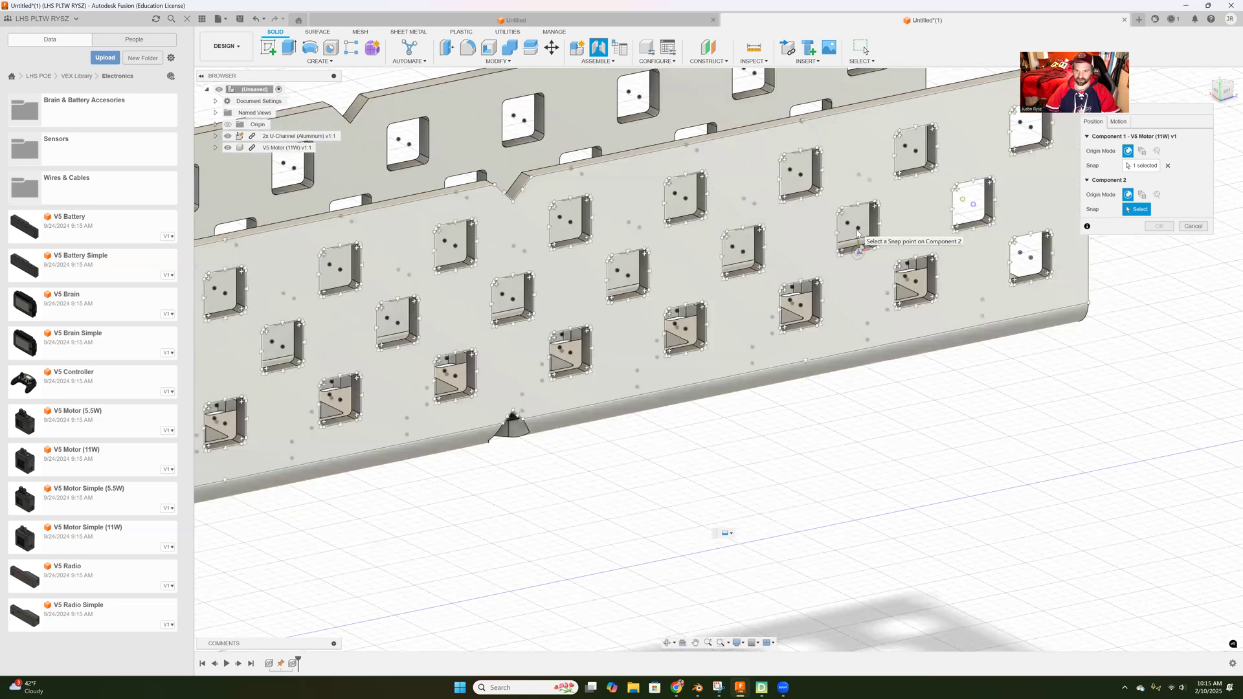
scroll(868, 252, "up", 2)
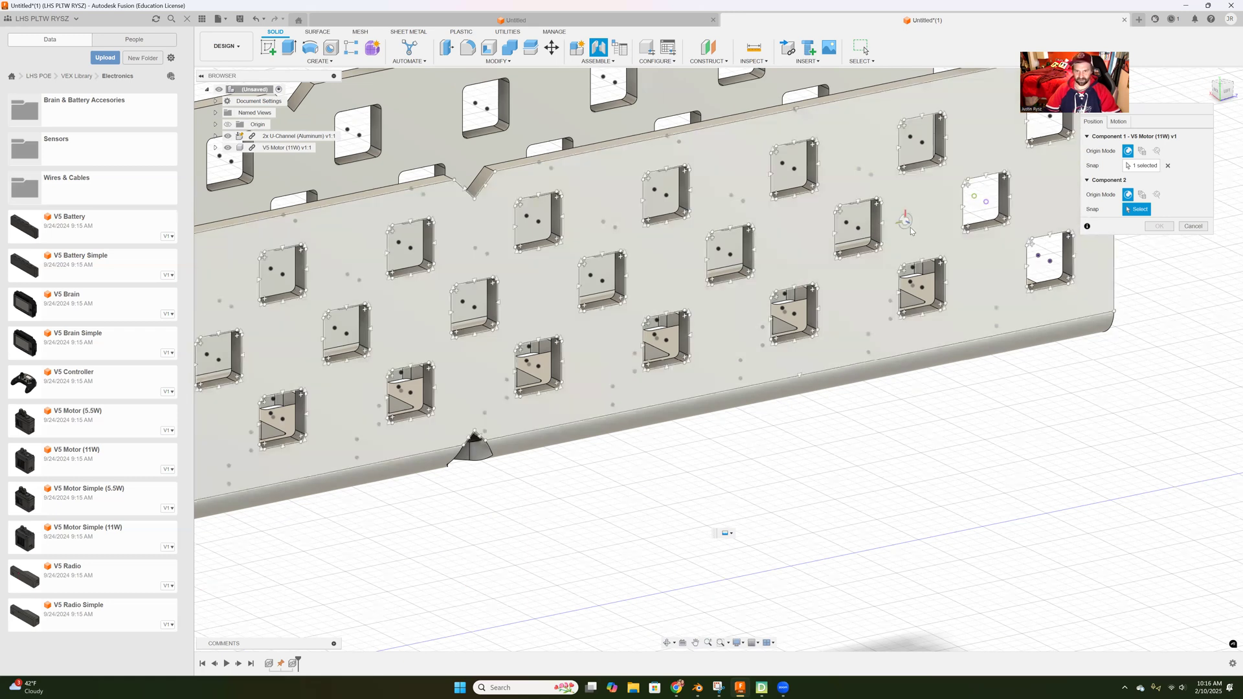
scroll(910, 227, "up", 2)
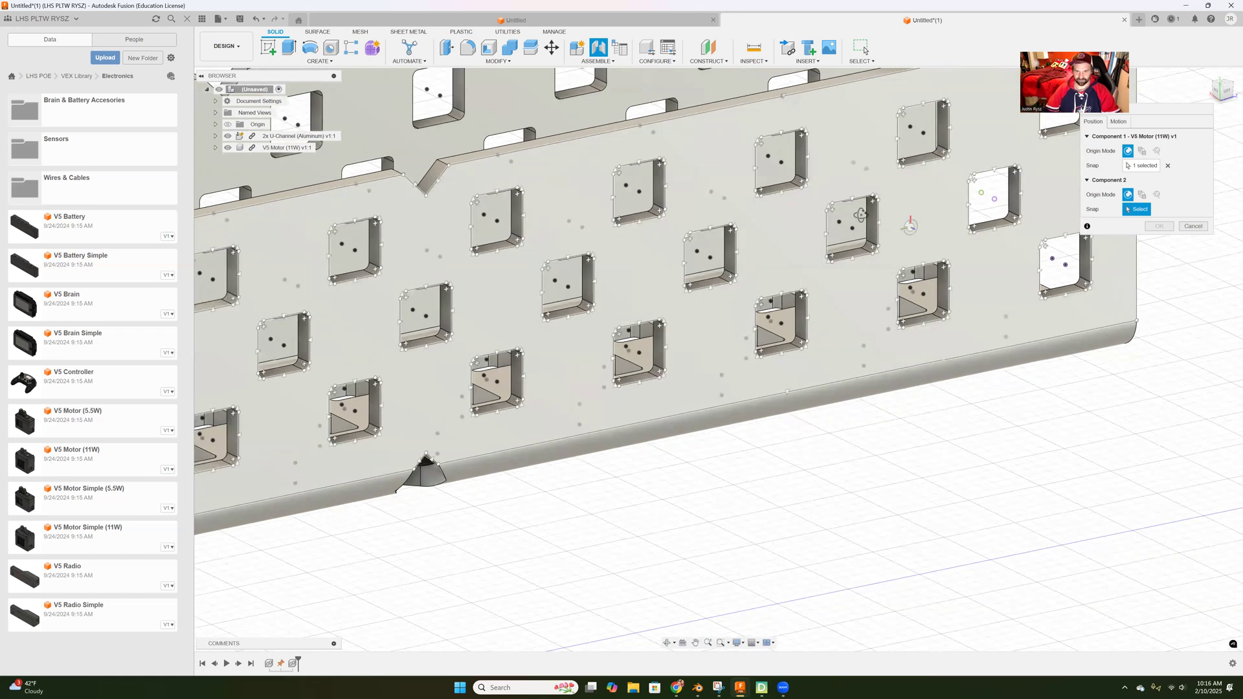
left_click(858, 217)
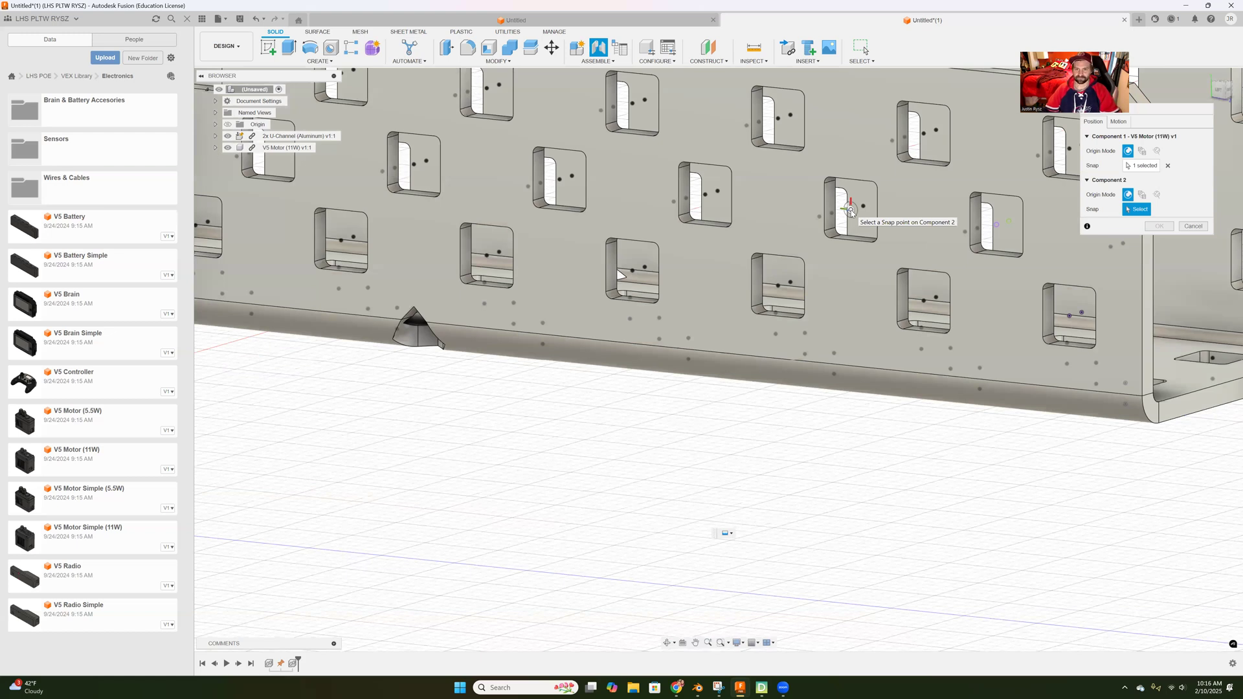
left_click(851, 211)
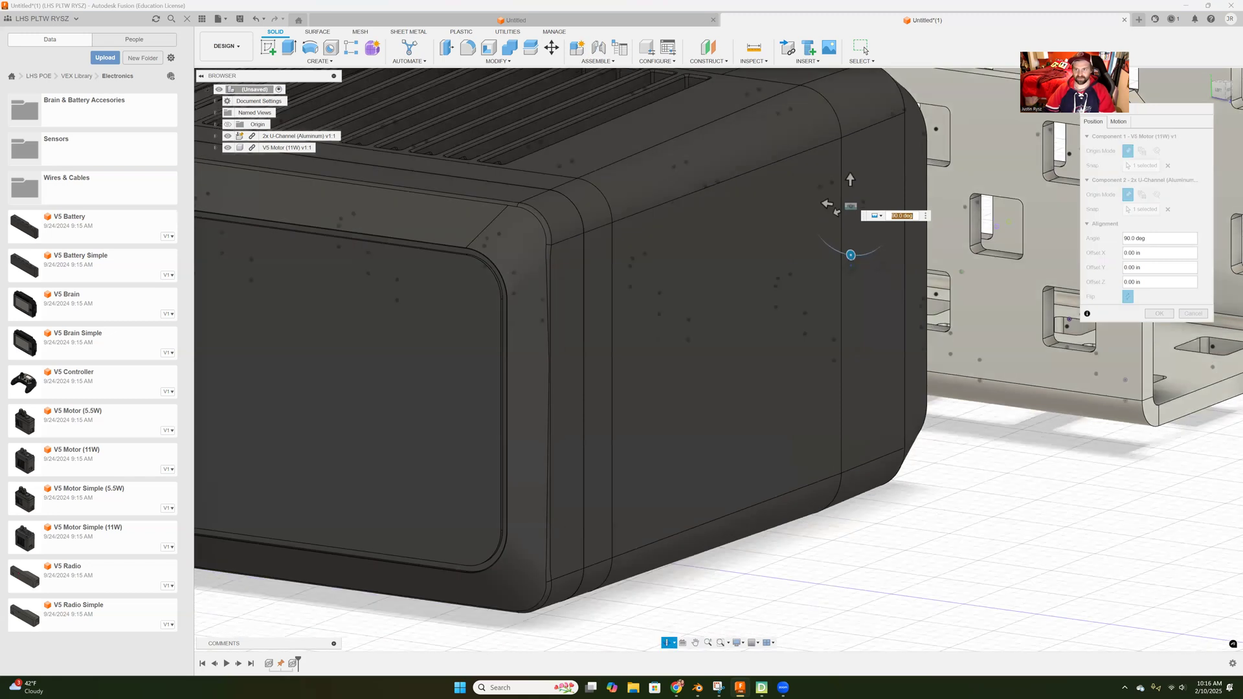
Step: Toggle the joint's Flip option off and back on to compare the motor's orientation against the U-channel
middle_click_drag(997, 227, 899, 308, "shift")
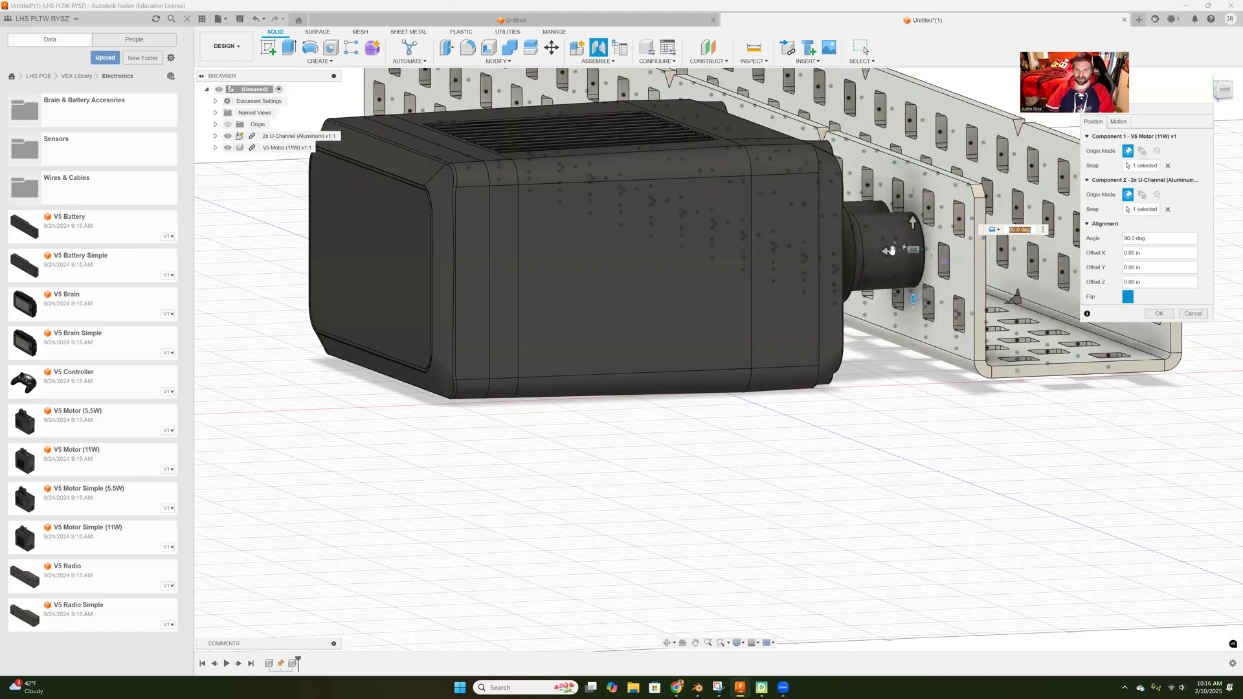
mouse_move(904, 248)
left_mouse_down()
mouse_move(890, 244)
mouse_move(905, 253)
left_mouse_up()
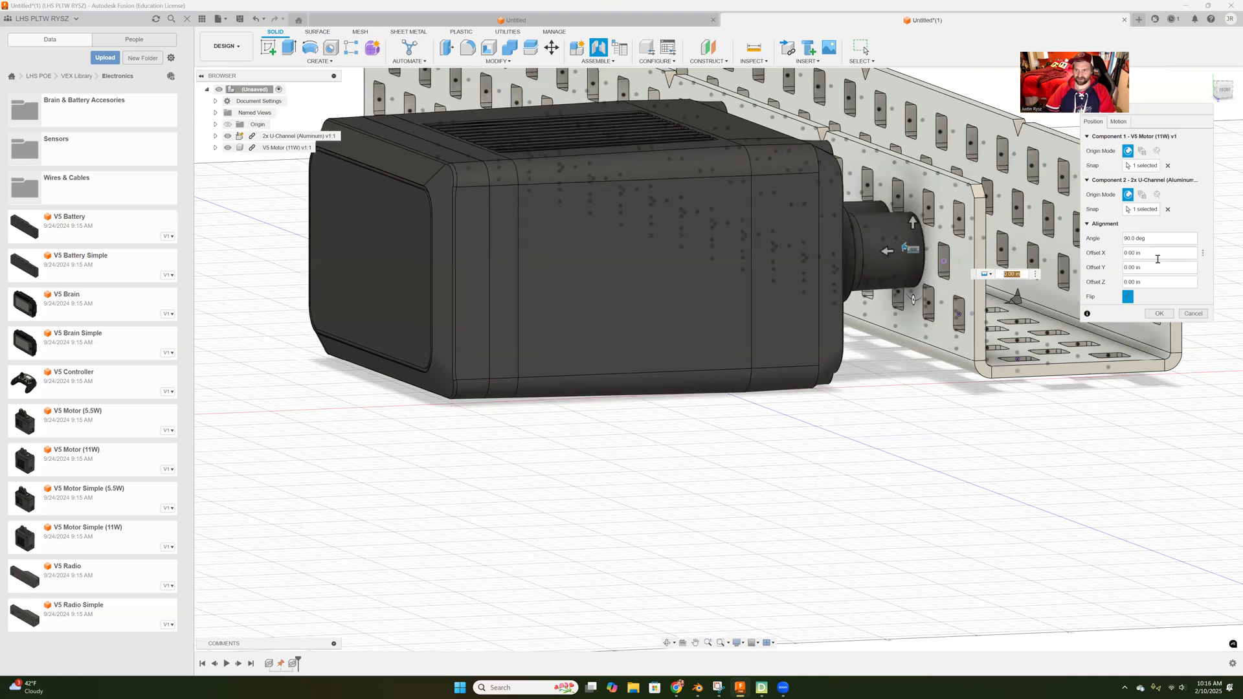
left_click(1128, 297)
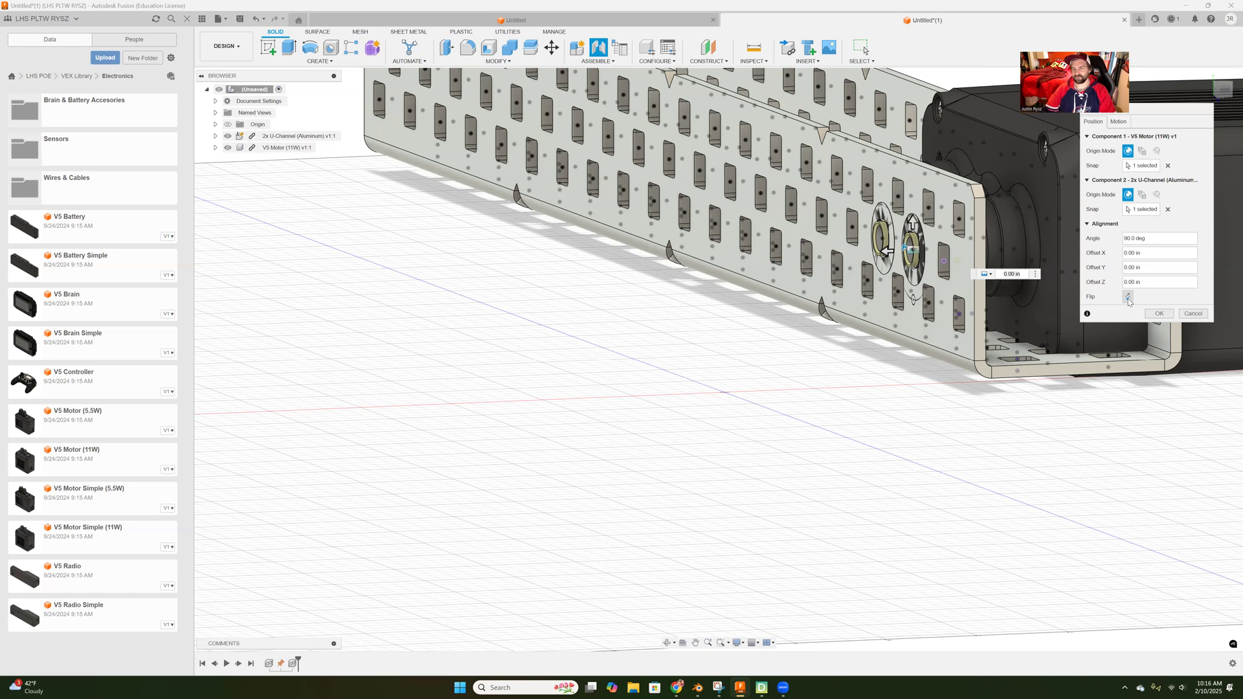
left_click(1128, 298)
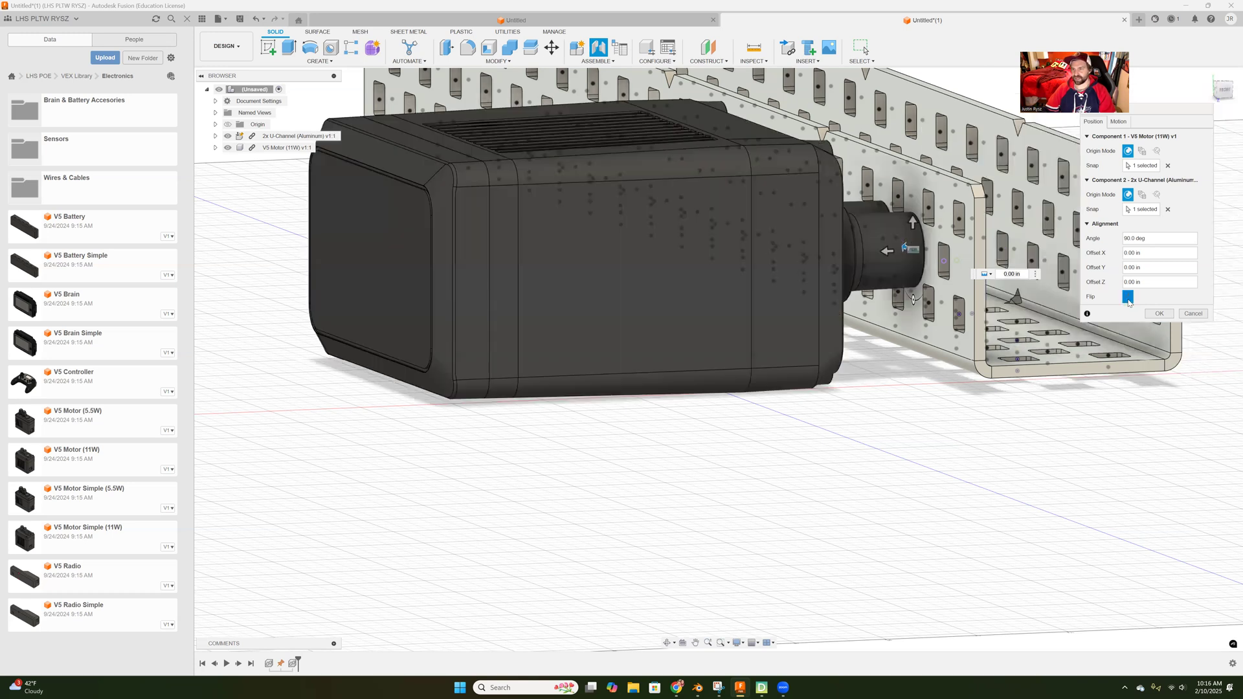
Step: Preview the joint's Rigid motion and accept the joint between the motor and the U-channel
left_click(1120, 123)
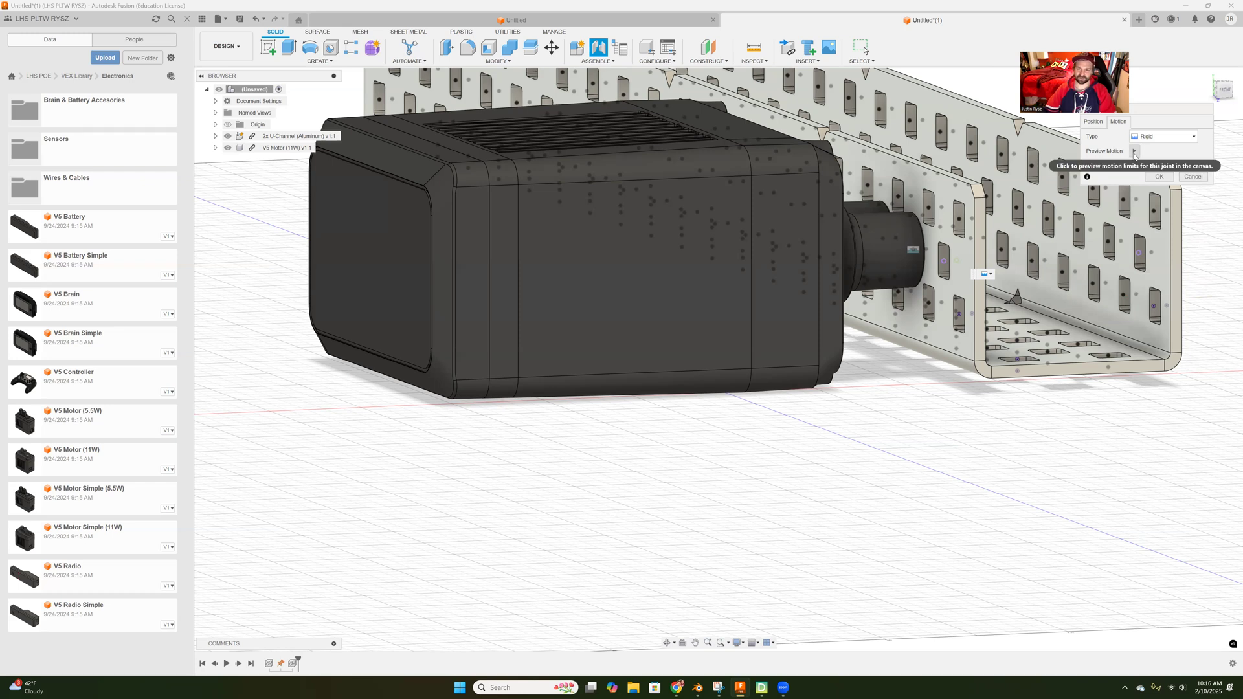
left_click(1134, 151)
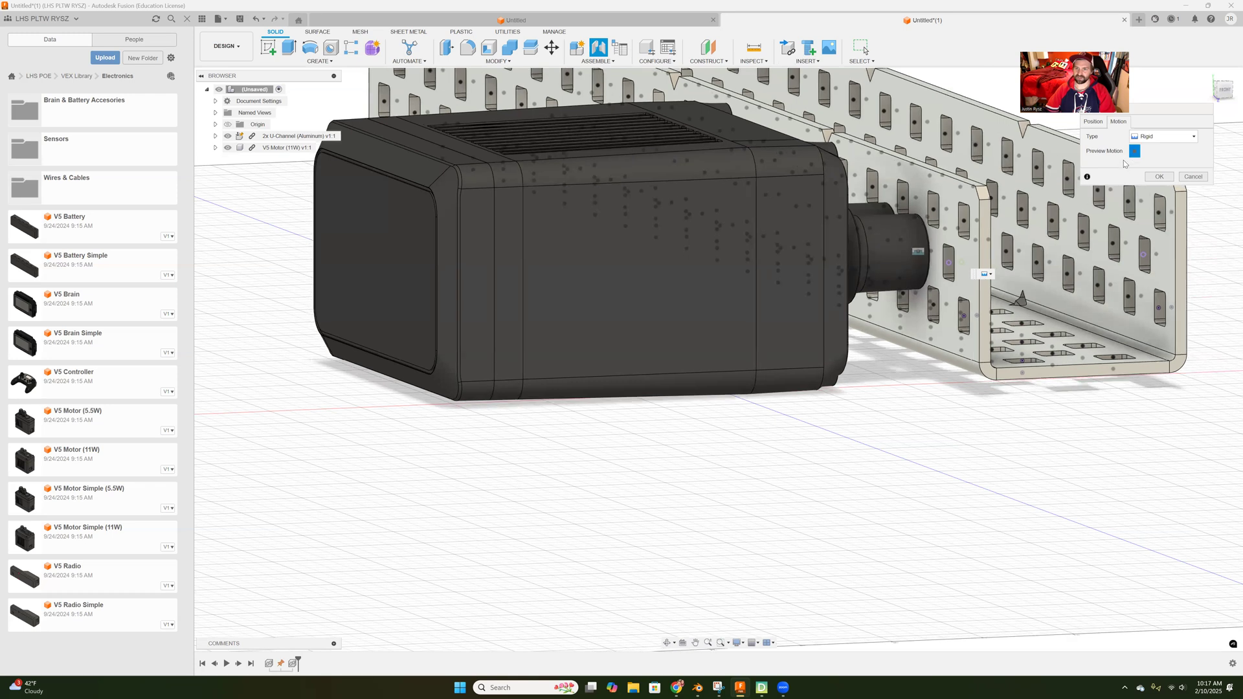
left_click(1158, 176)
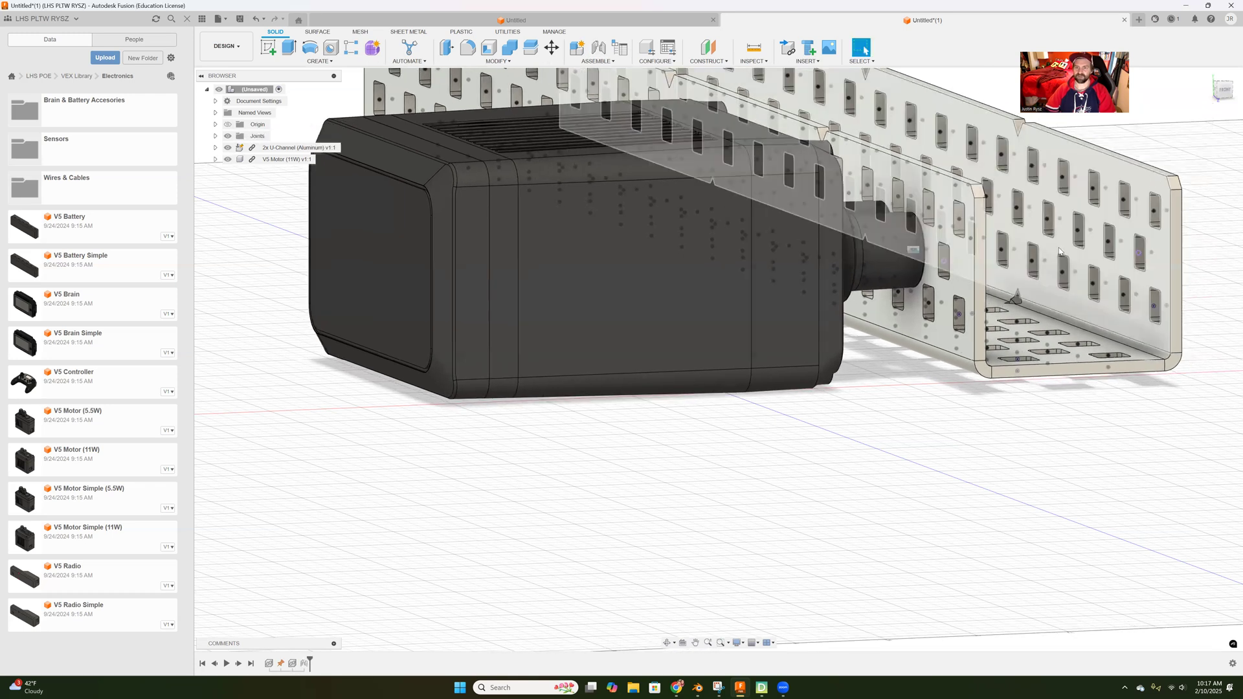
Step: Examine how the joined motor's posts and output socket line up with the U-channel's middle row of holes
middle_click_drag(914, 418, 885, 433)
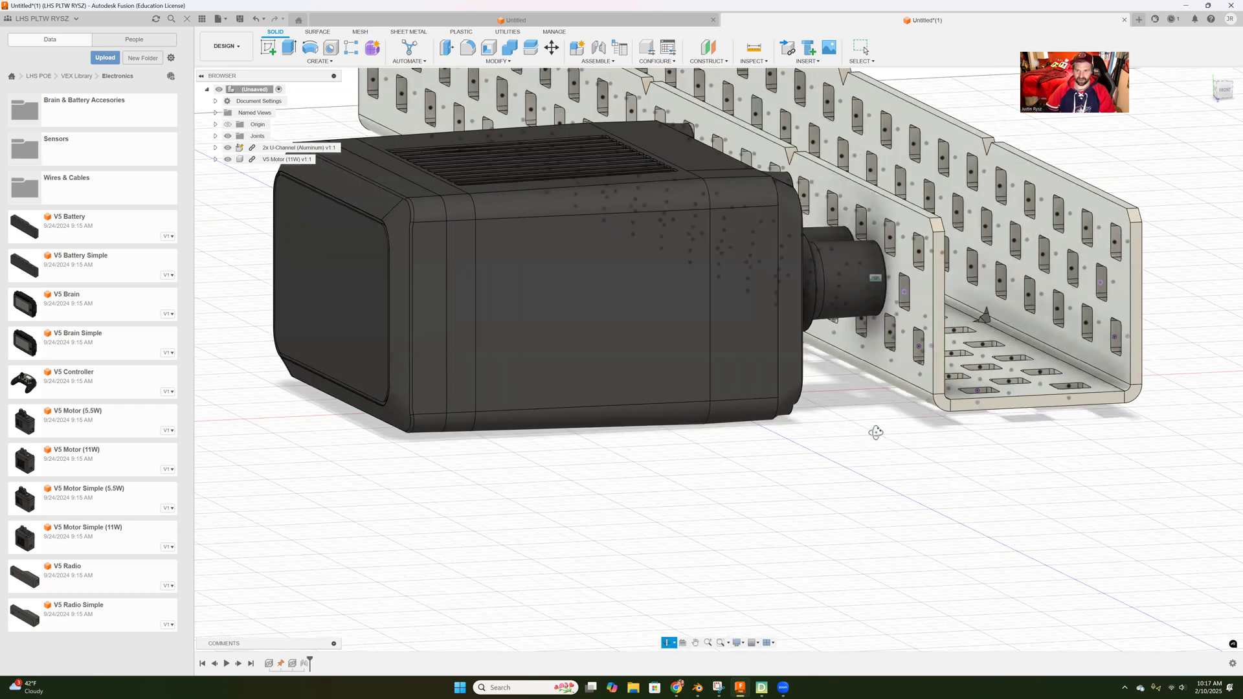
middle_click_drag(886, 433, 912, 382, "shift")
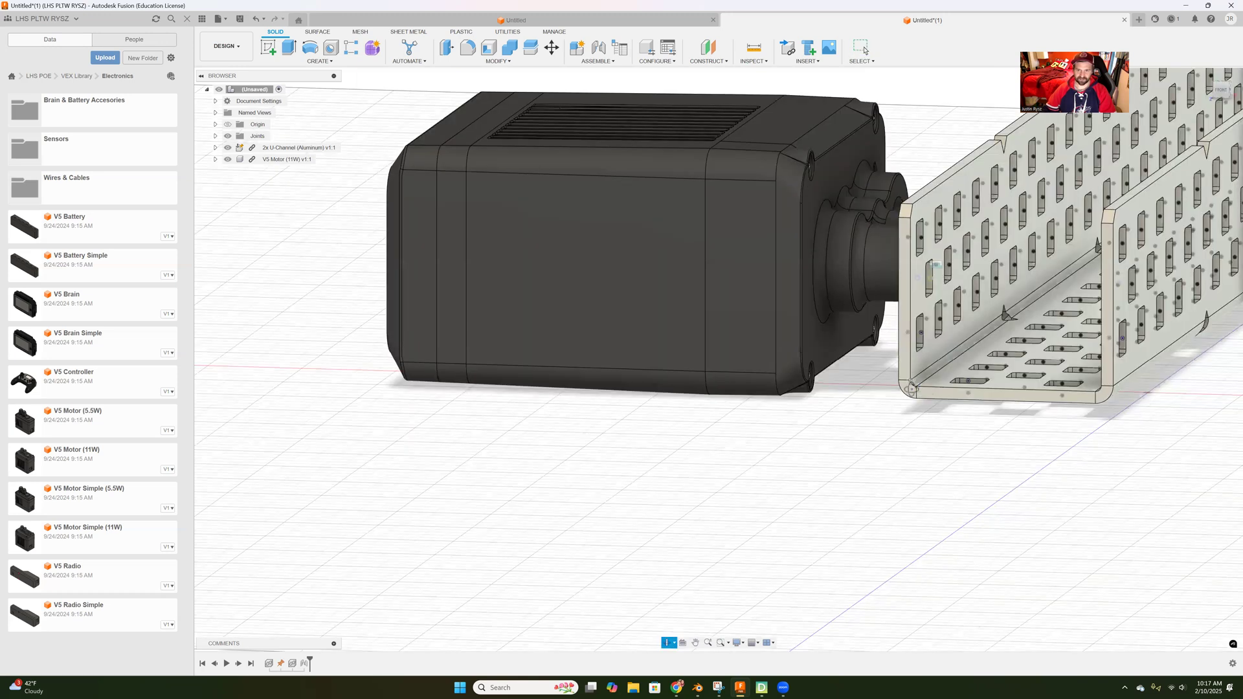
scroll(898, 407, "up", 3)
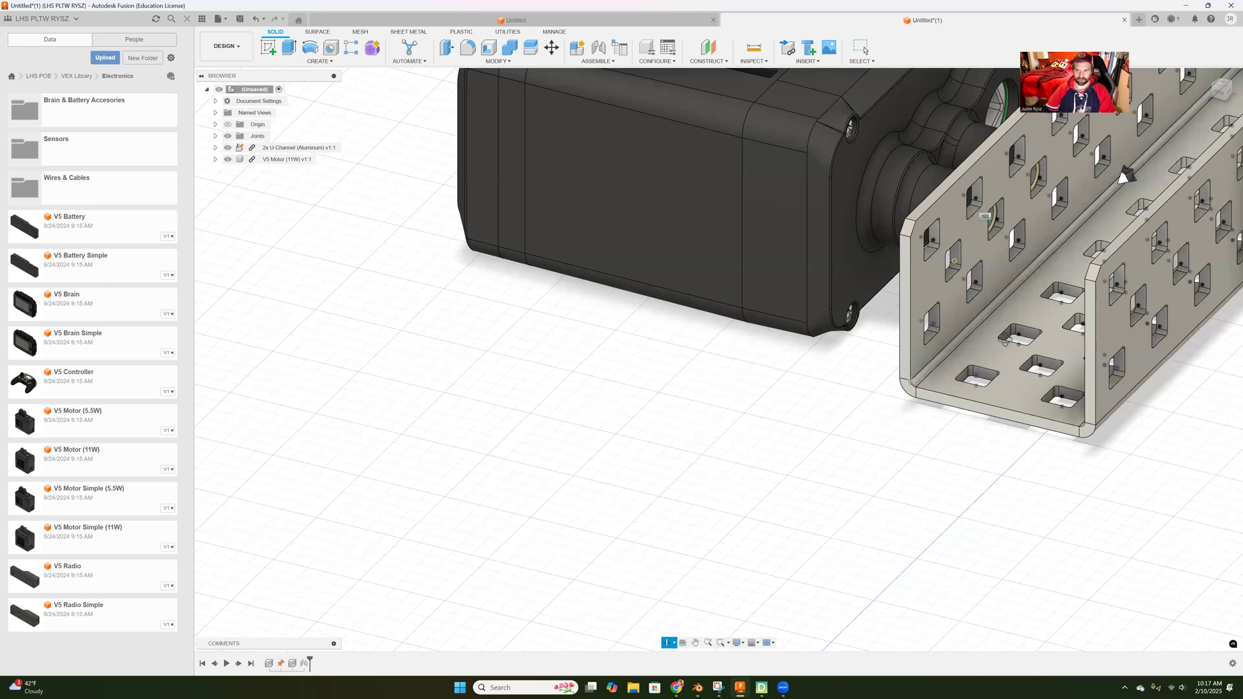
left_click_drag(979, 327, 957, 325)
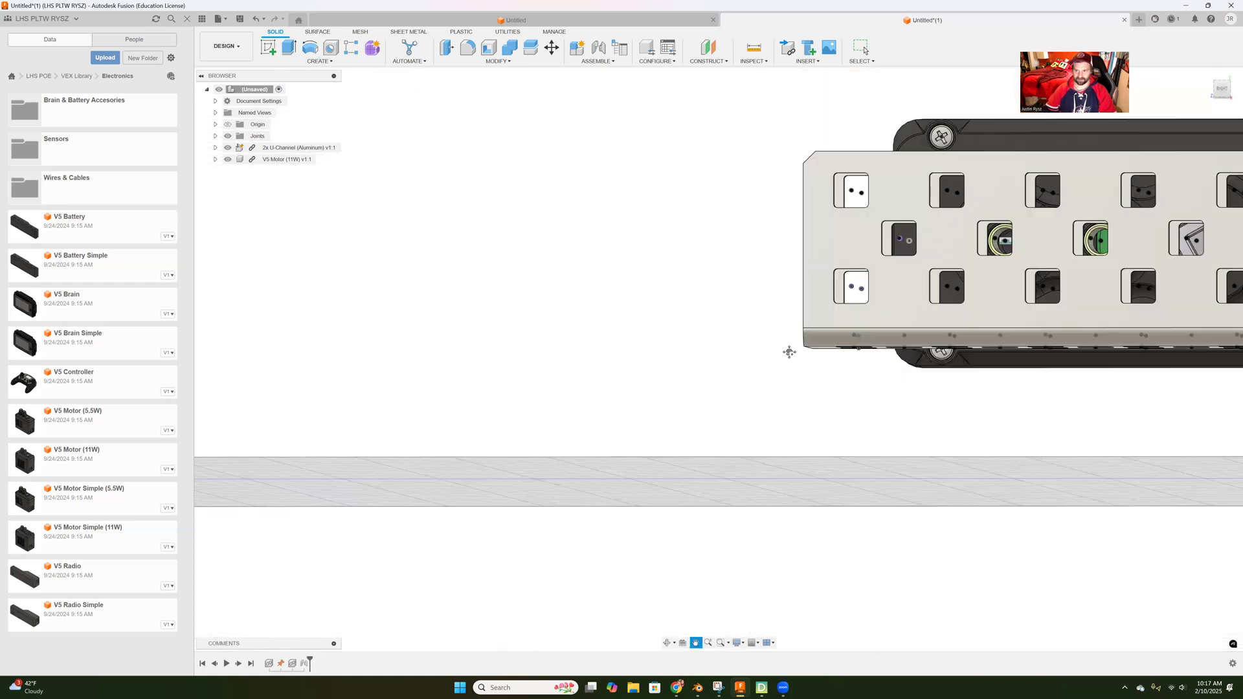
middle_click_drag(789, 351, 908, 365)
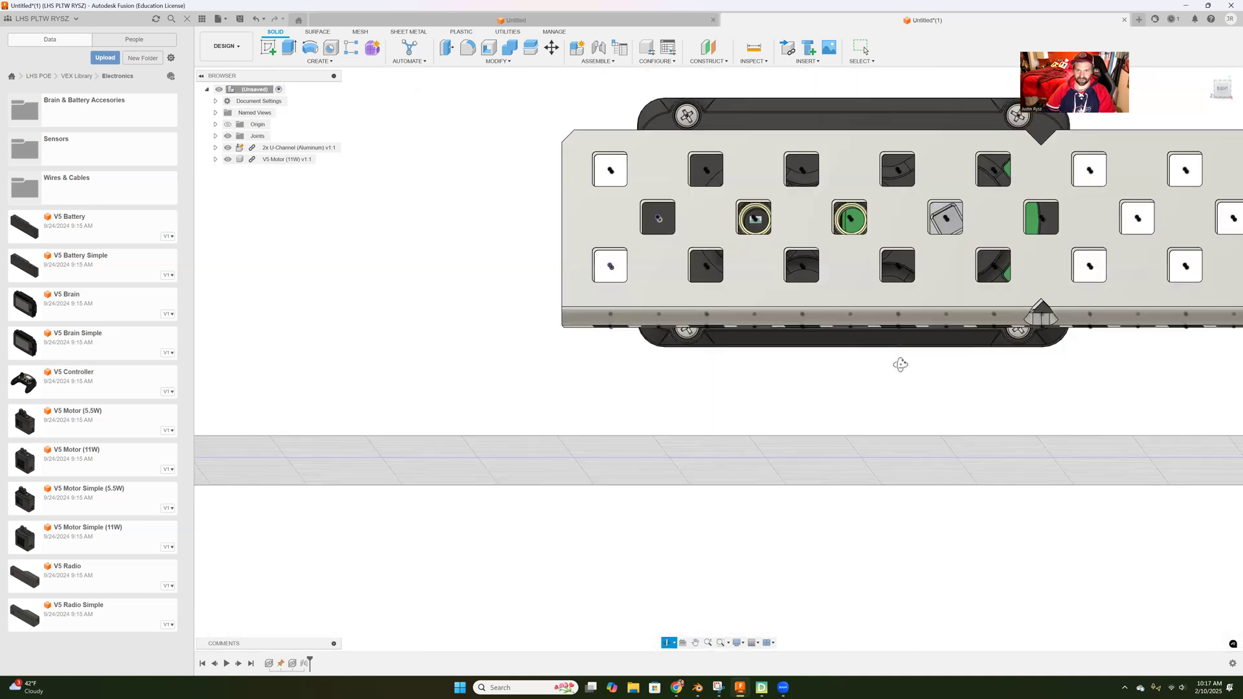
middle_click_drag(902, 367, 901, 362, "shift")
middle_click_drag(930, 274, 894, 383, "shift")
Step: Insert the LS Shaft from the VEX Library's Motion folder beside the U-channel and accept its initial position
scroll(895, 379, "down", 5)
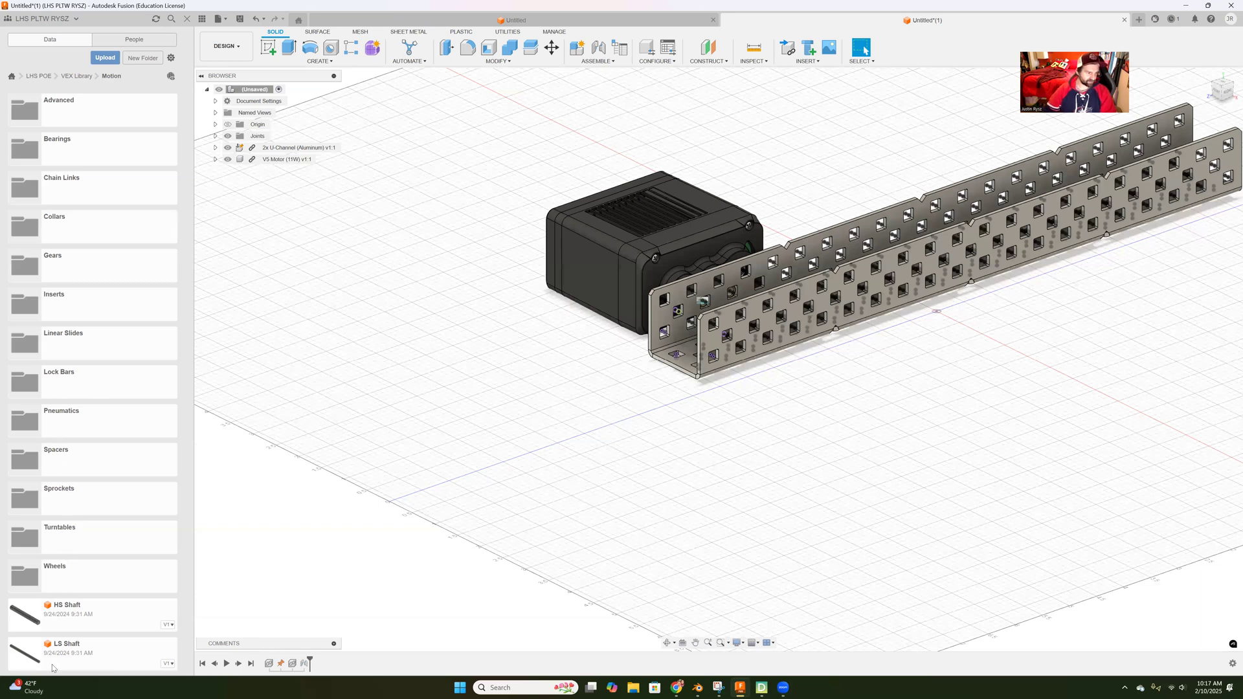
left_click_drag(68, 654, 825, 432)
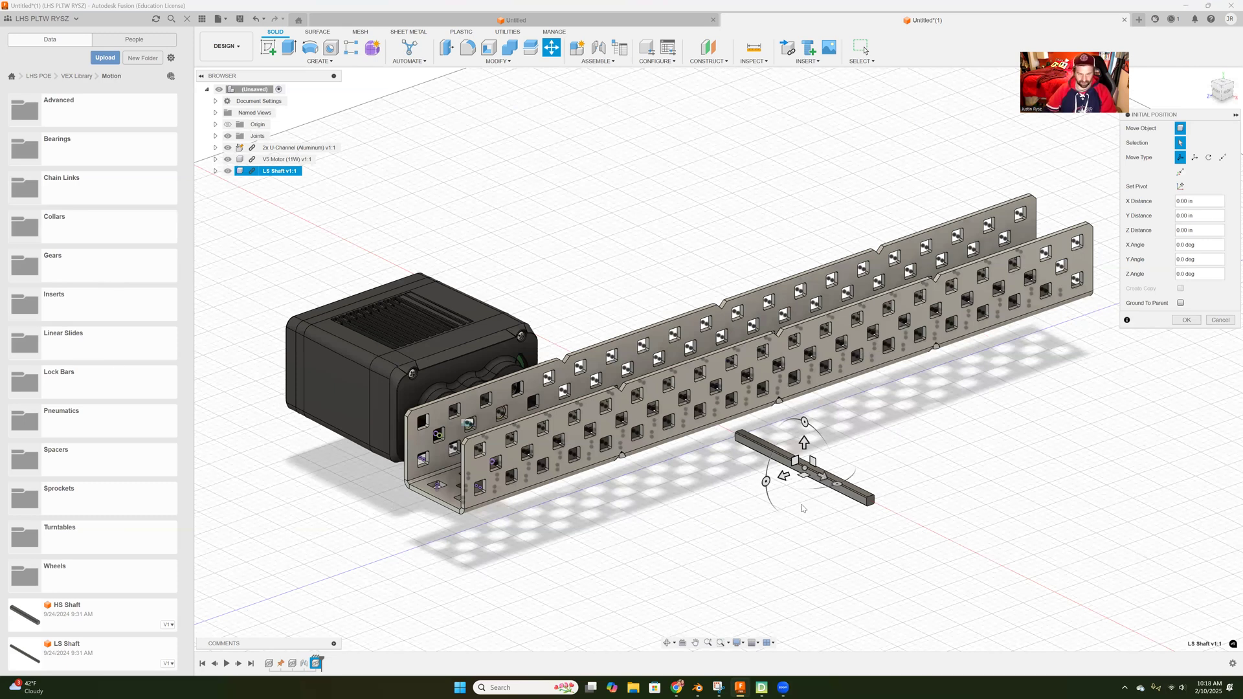
left_click(1187, 320)
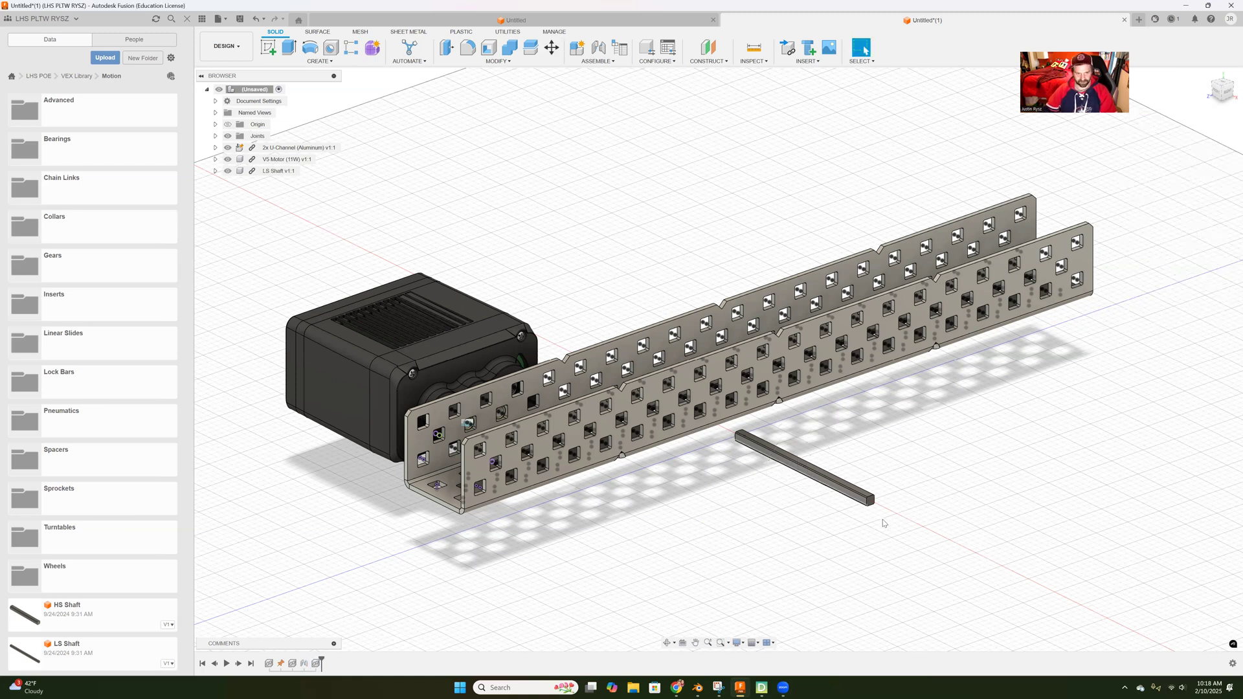
Step: Hide the 2x U-Channel (Aluminum) component to expose the motor's output side
middle_click_drag(680, 478, 578, 466, "shift")
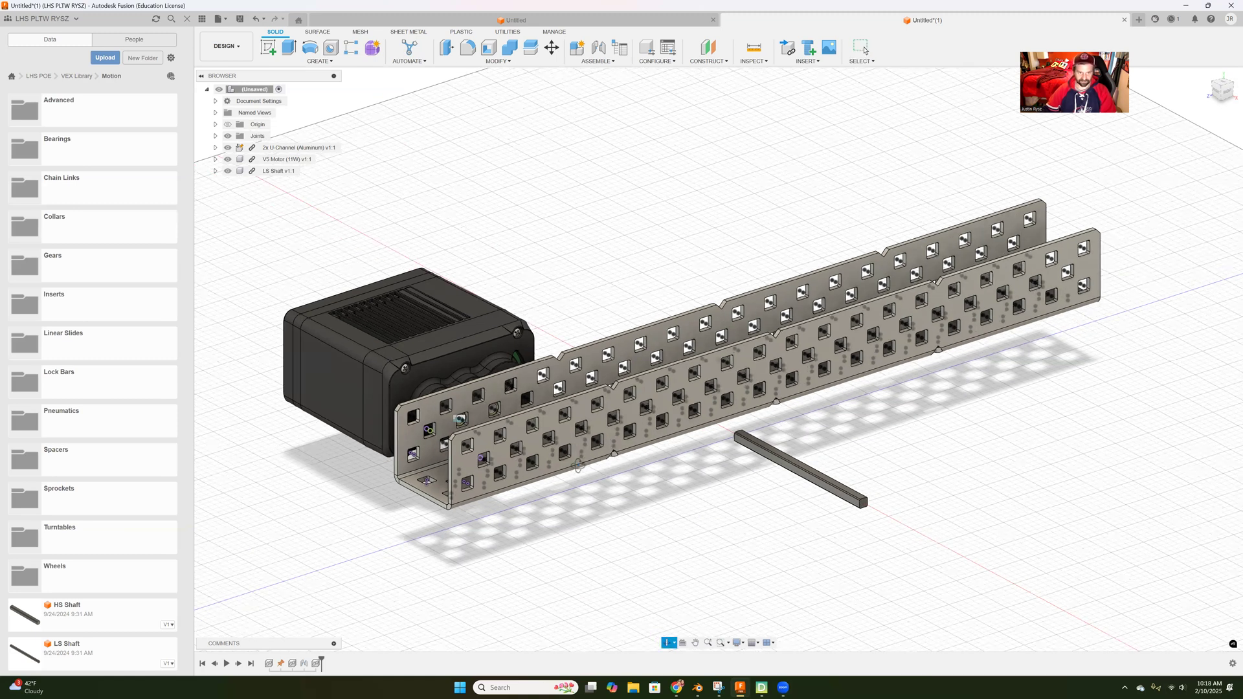
middle_click_drag(656, 256, 611, 276, "shift")
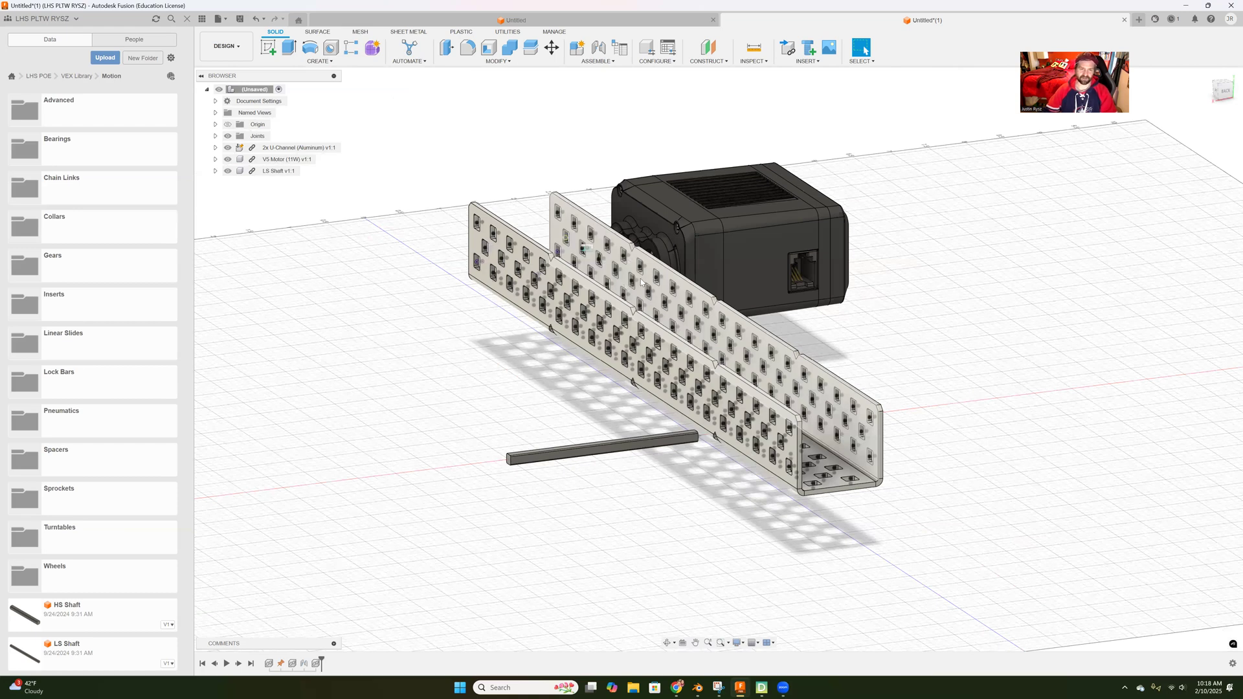
left_click(228, 148)
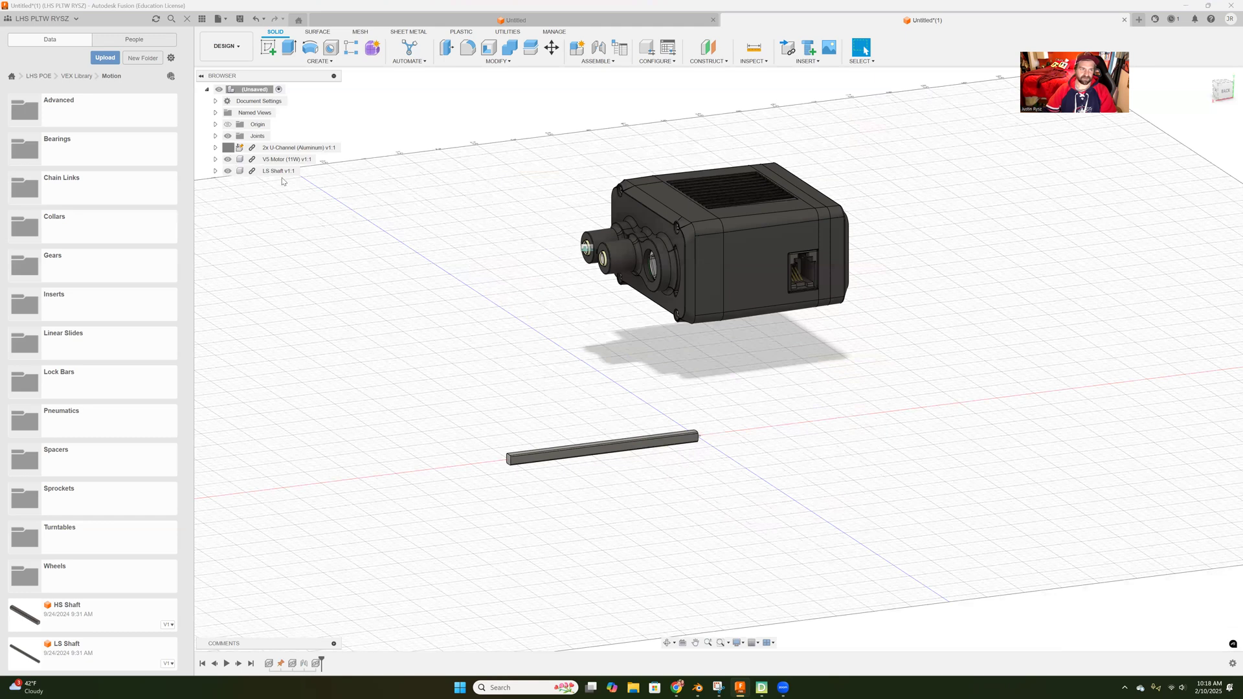
Step: Start a joint with the centre of the LS Shaft's near end face as the first component's snap point
left_click(228, 148)
middle_click_drag(456, 288, 625, 352, "shift")
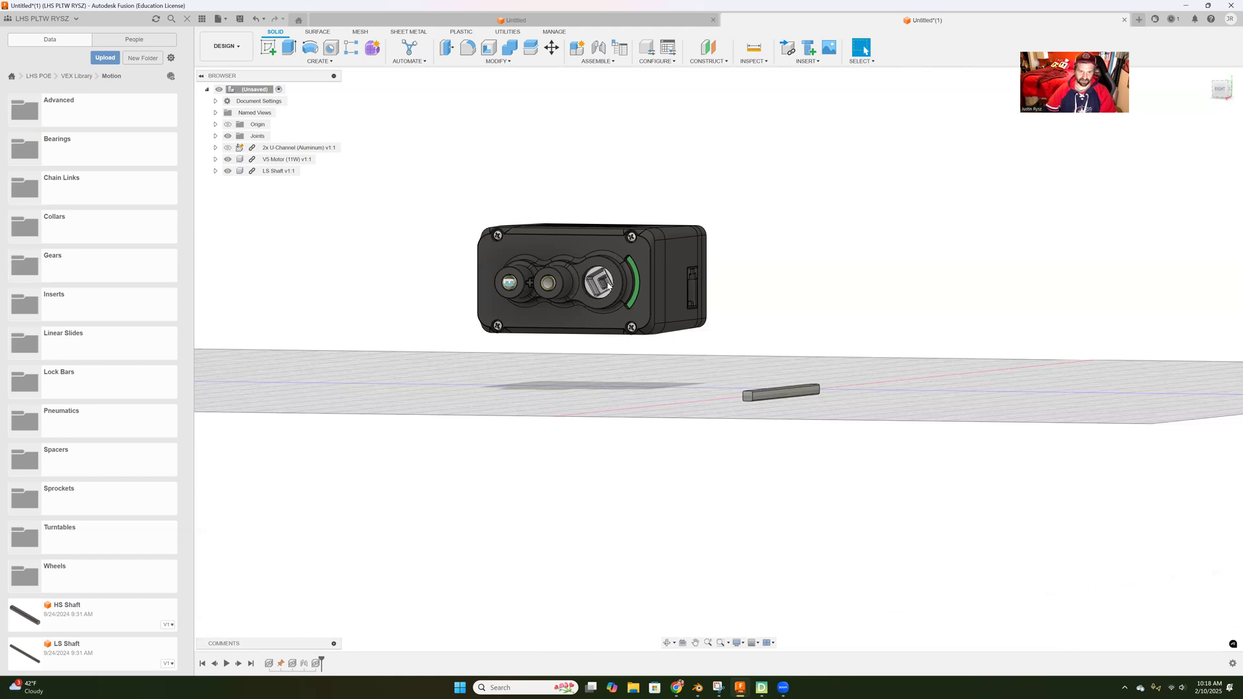
mouse_move(603, 285)
middle_mouse_down("shift")
mouse_move(592, 290)
mouse_move(602, 285)
middle_mouse_up("shift")
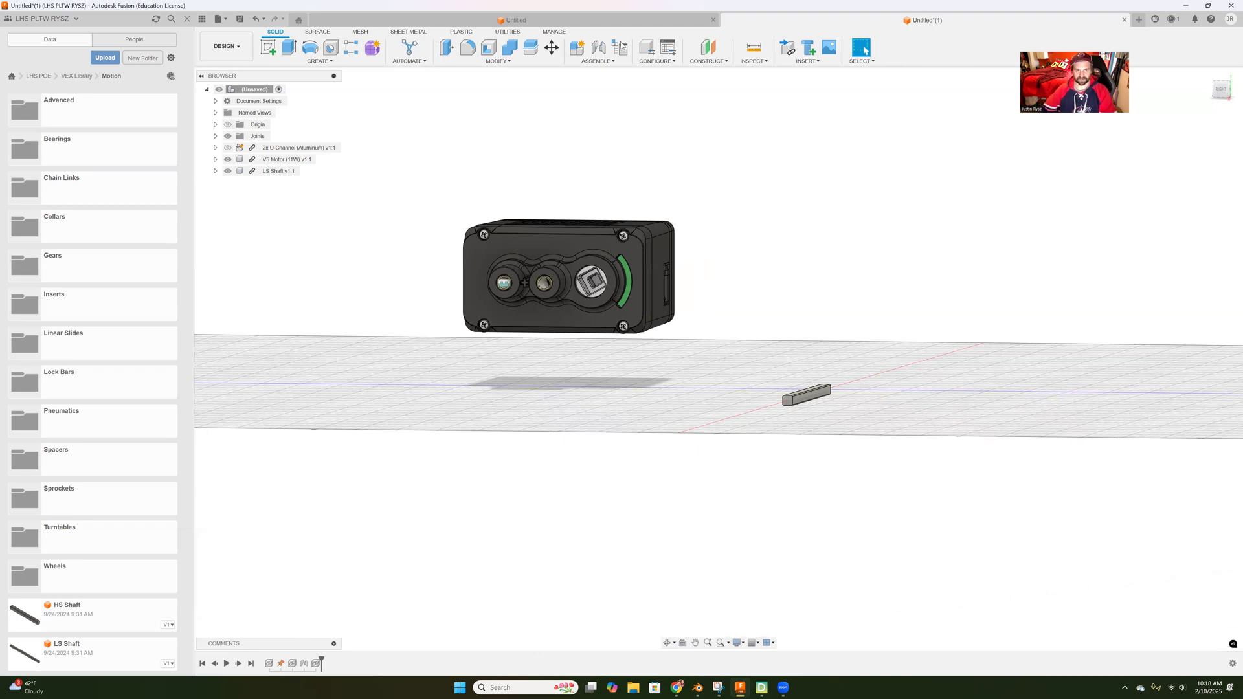
left_click(598, 50)
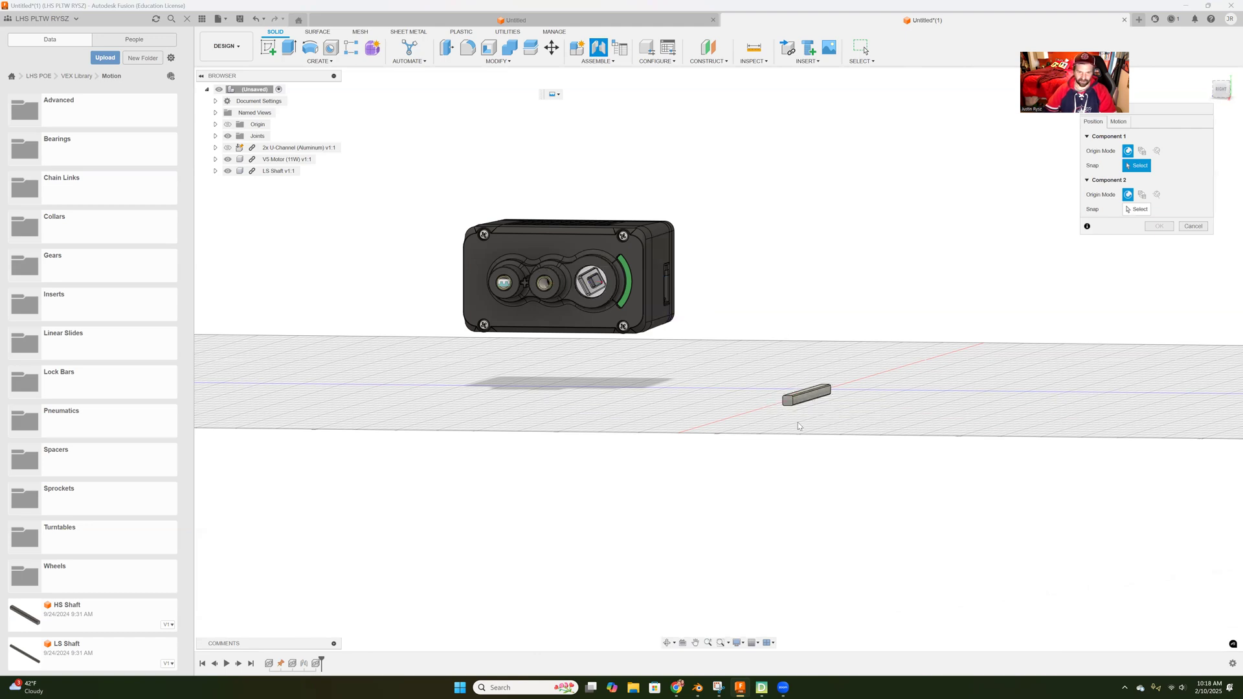
scroll(792, 407, "up", 1)
scroll(789, 407, "up", 3)
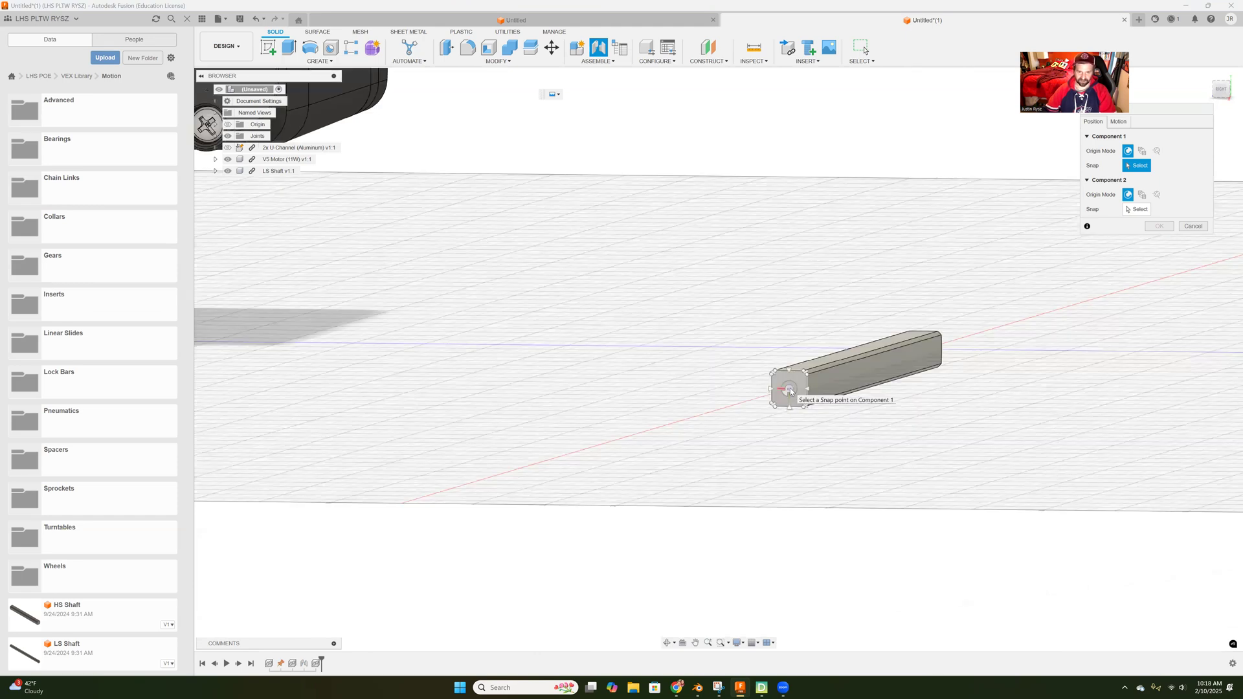
left_click(789, 389)
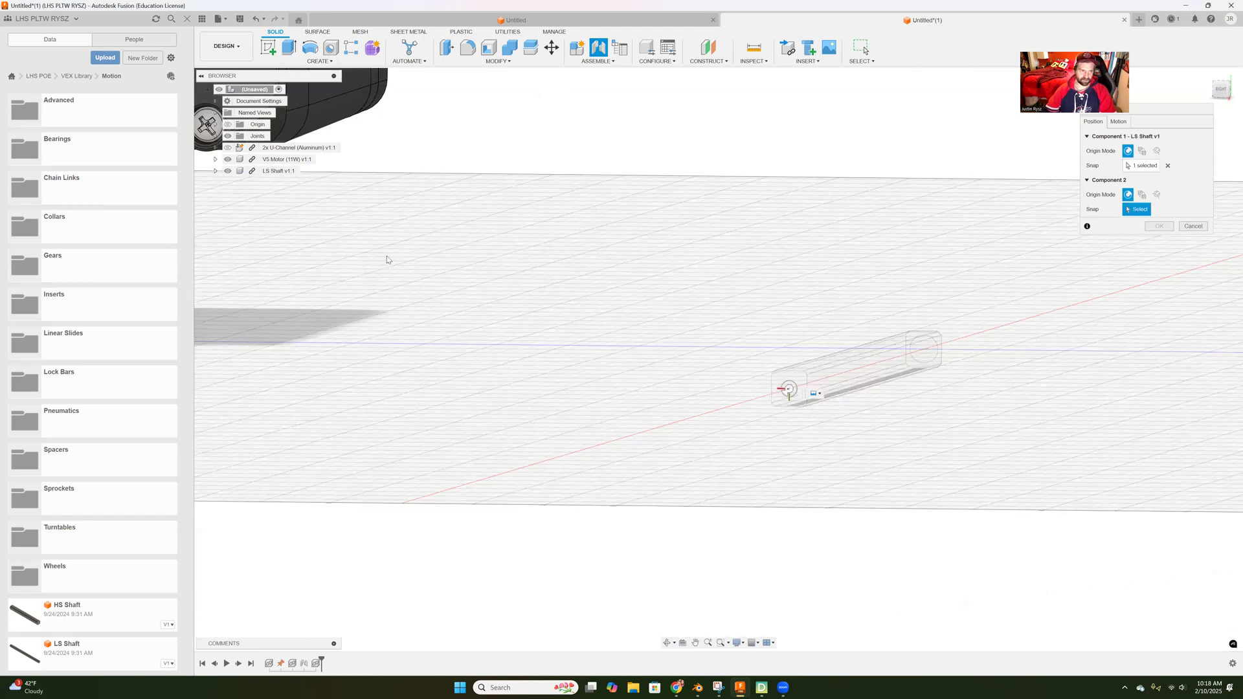
Step: Snap the shaft to the inner square of the motor's output socket, rotate it to 210 degrees and accept the joint
scroll(373, 258, "down", 2)
scroll(433, 256, "down", 2)
scroll(433, 257, "up", 3)
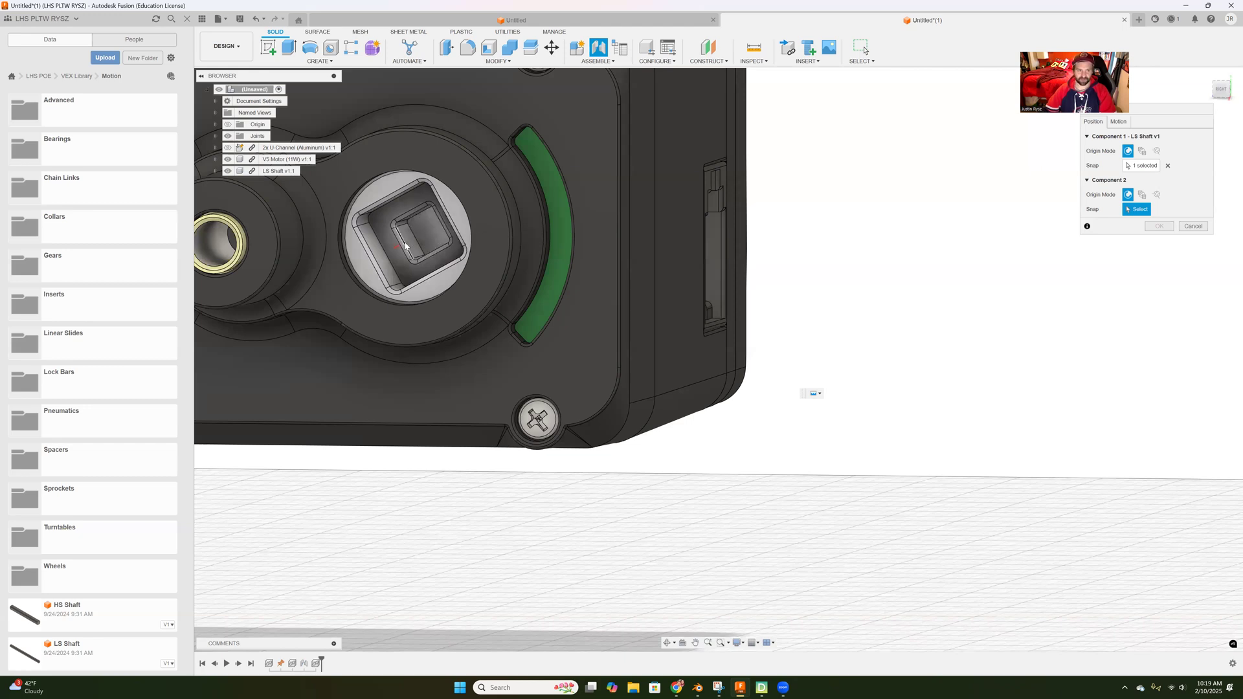
left_click(435, 230)
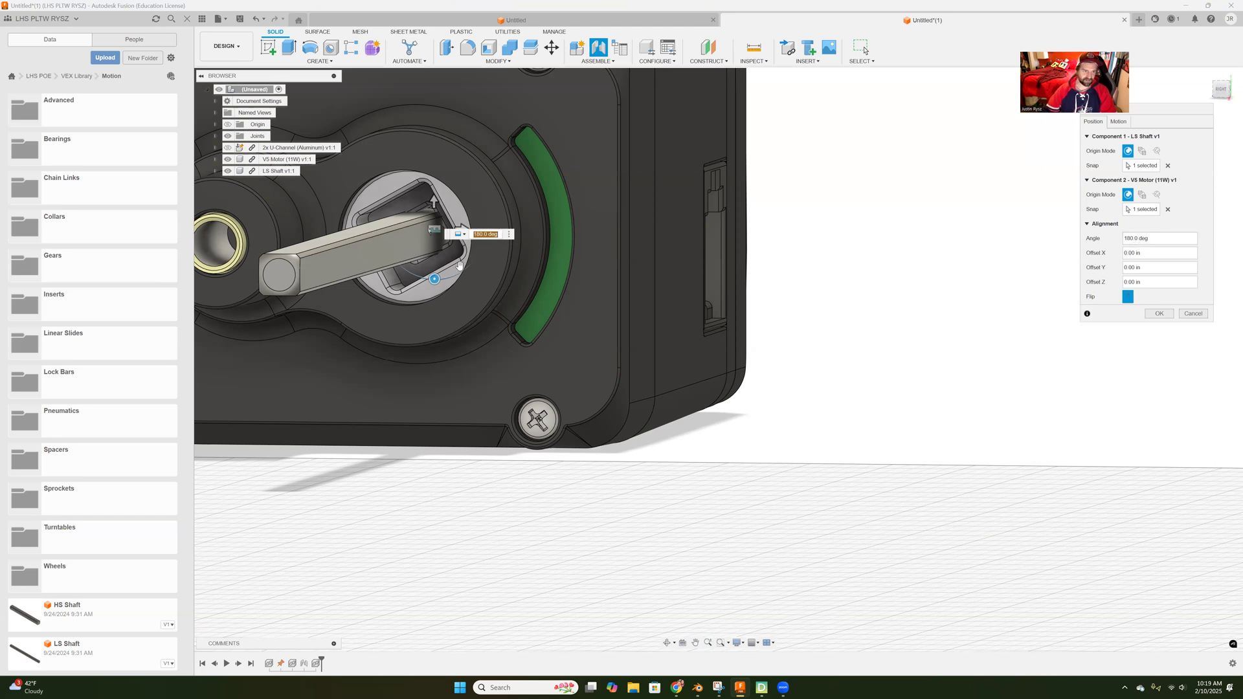
left_click_drag(436, 279, 459, 273)
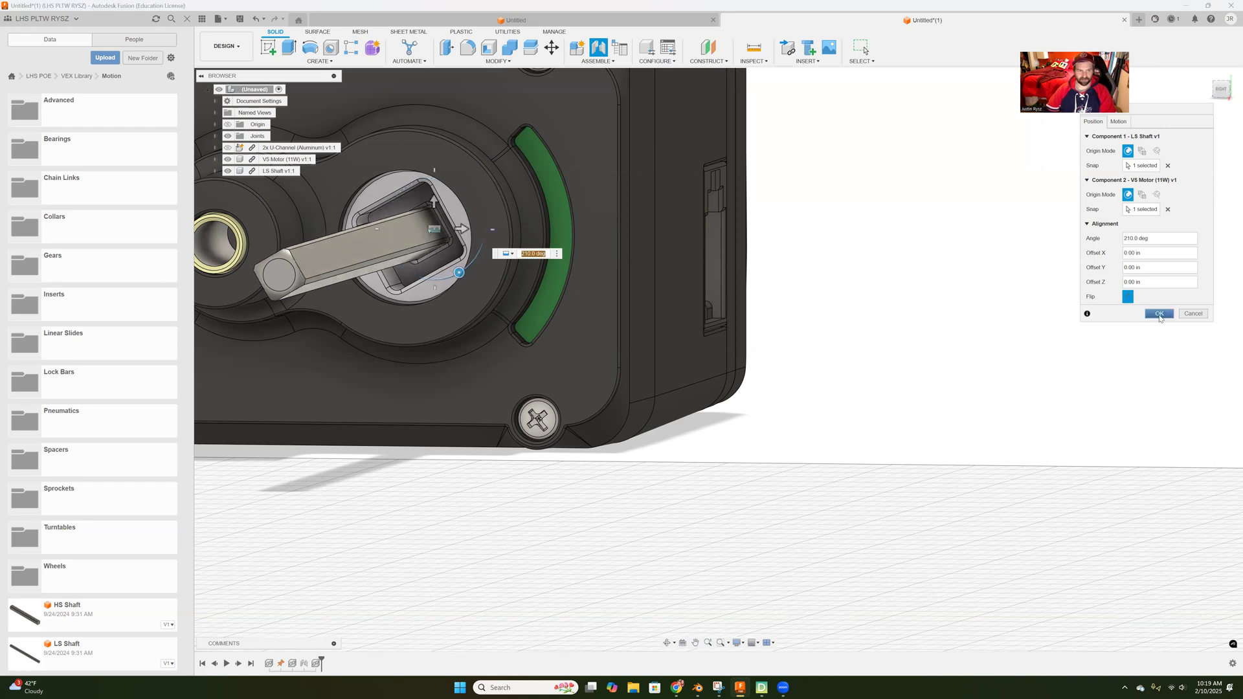
left_click(1160, 315)
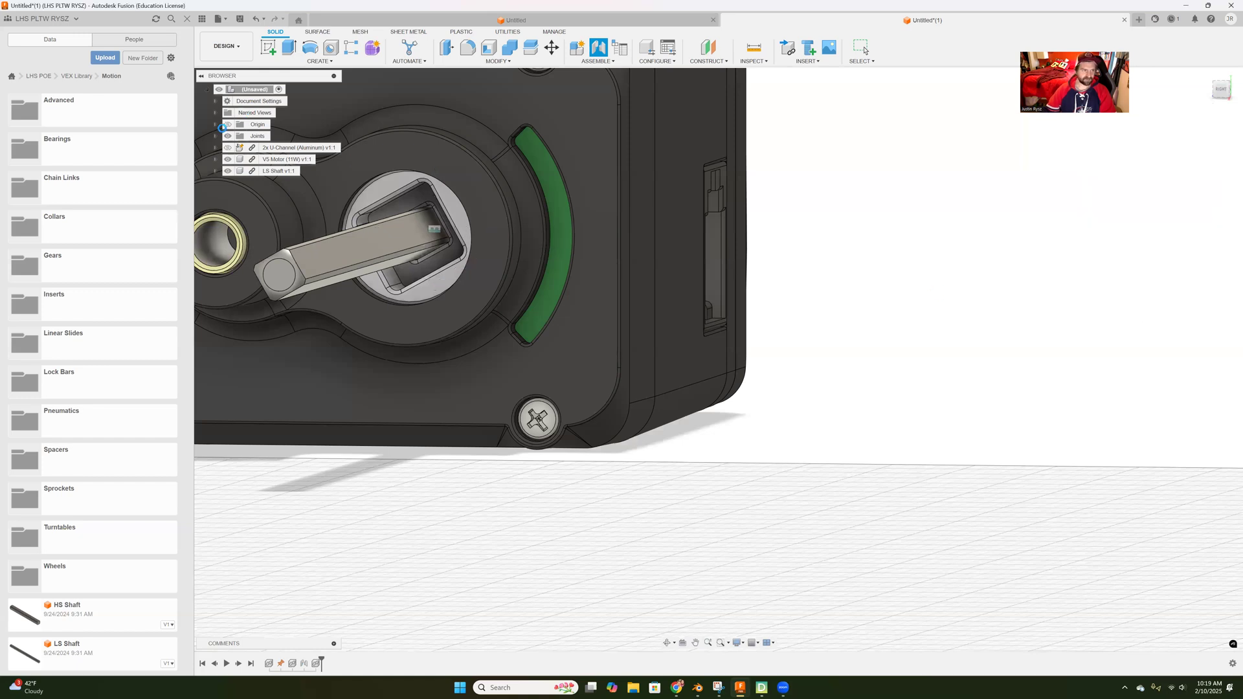
Step: Show the 2x U-Channel (Aluminum) again and check how the shaft passes through its middle row of holes
double_click(230, 148)
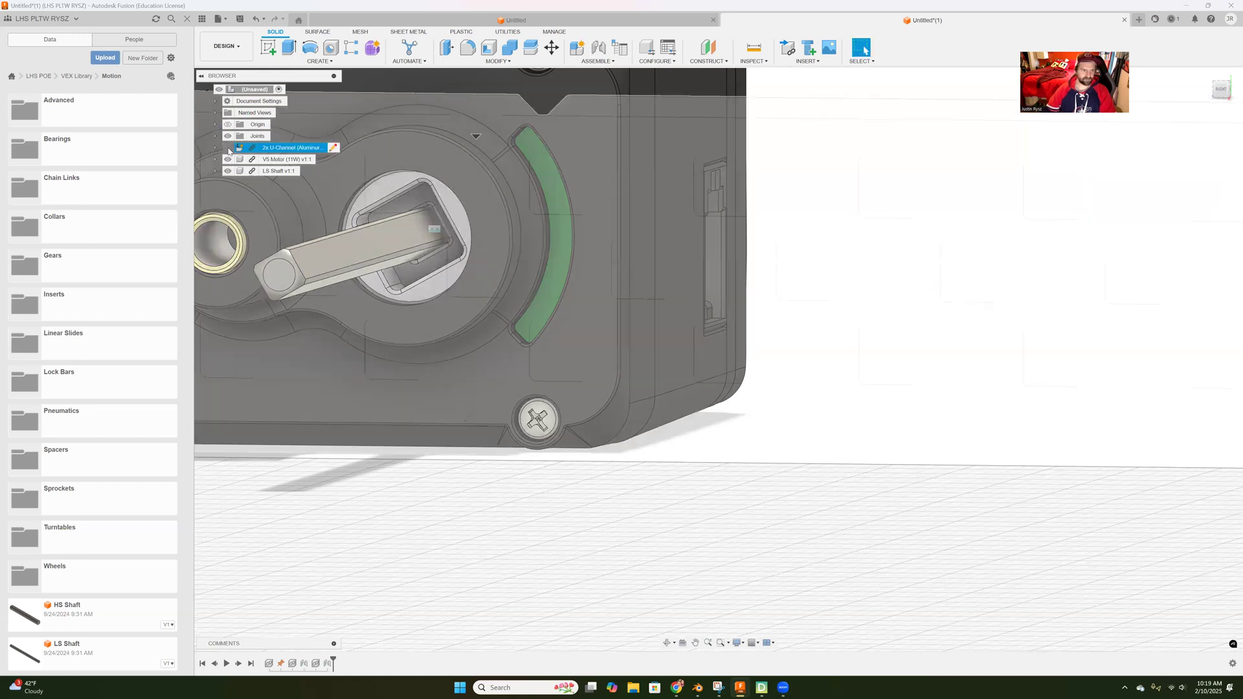
scroll(310, 228, "down", 5)
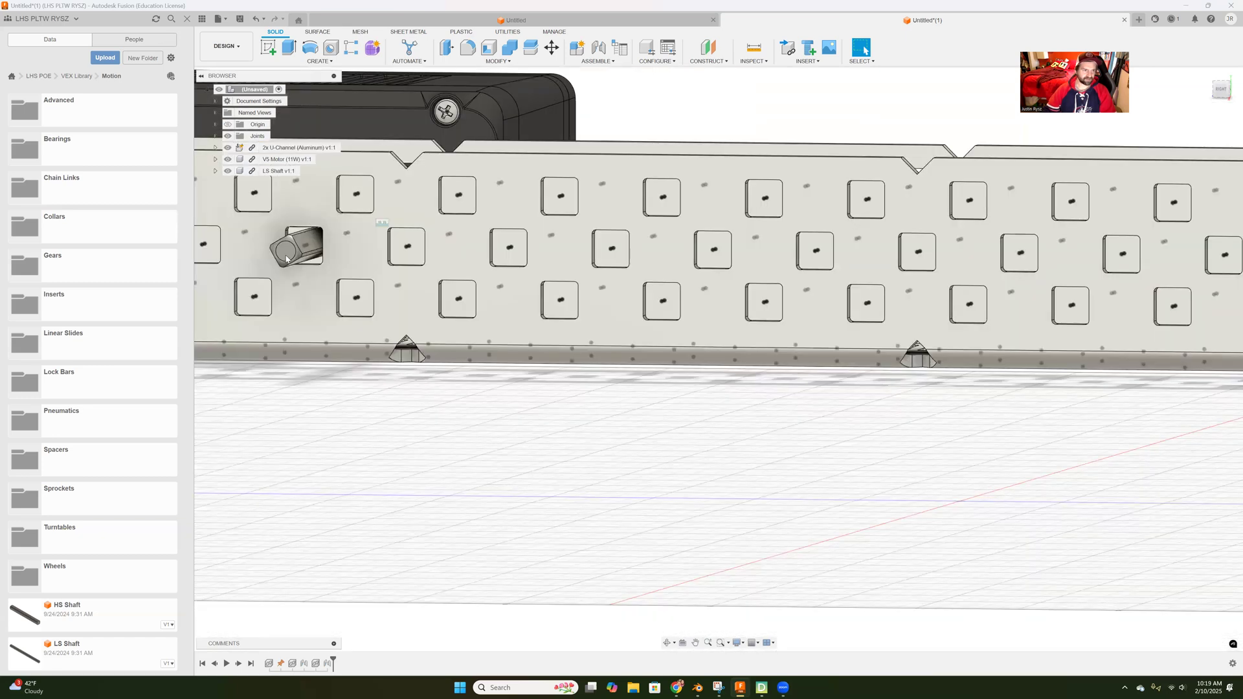
scroll(251, 240, "down", 3)
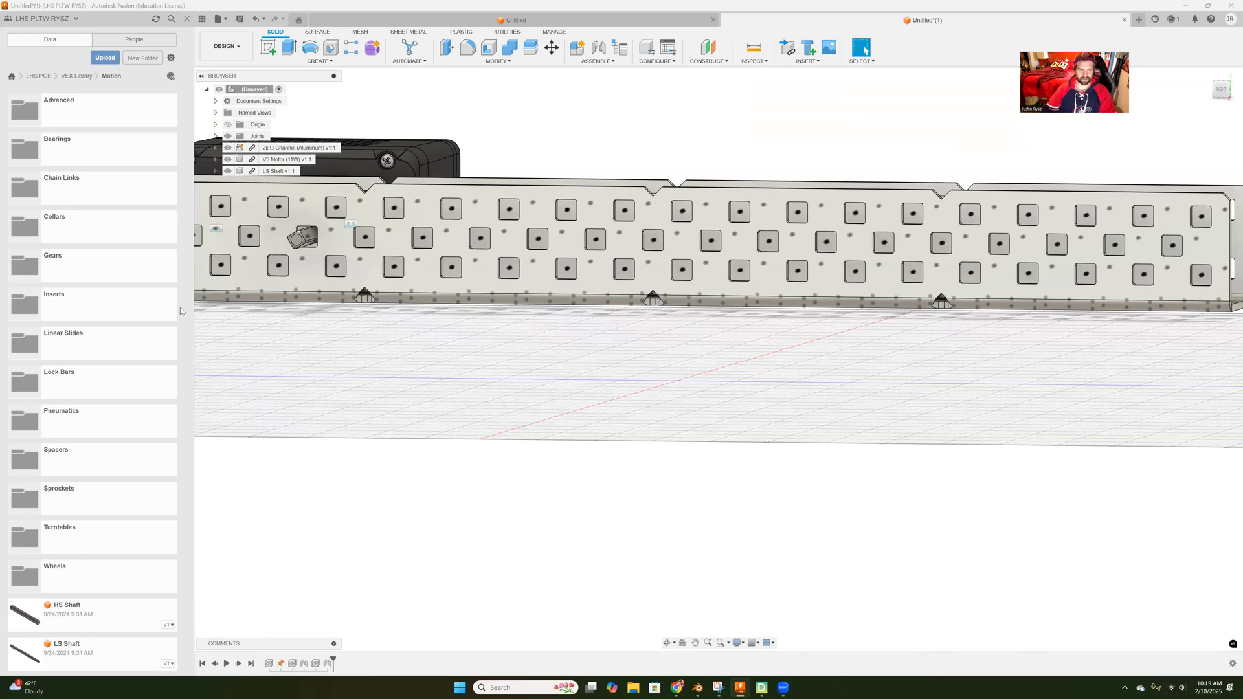
middle_click_drag(313, 380, 424, 255)
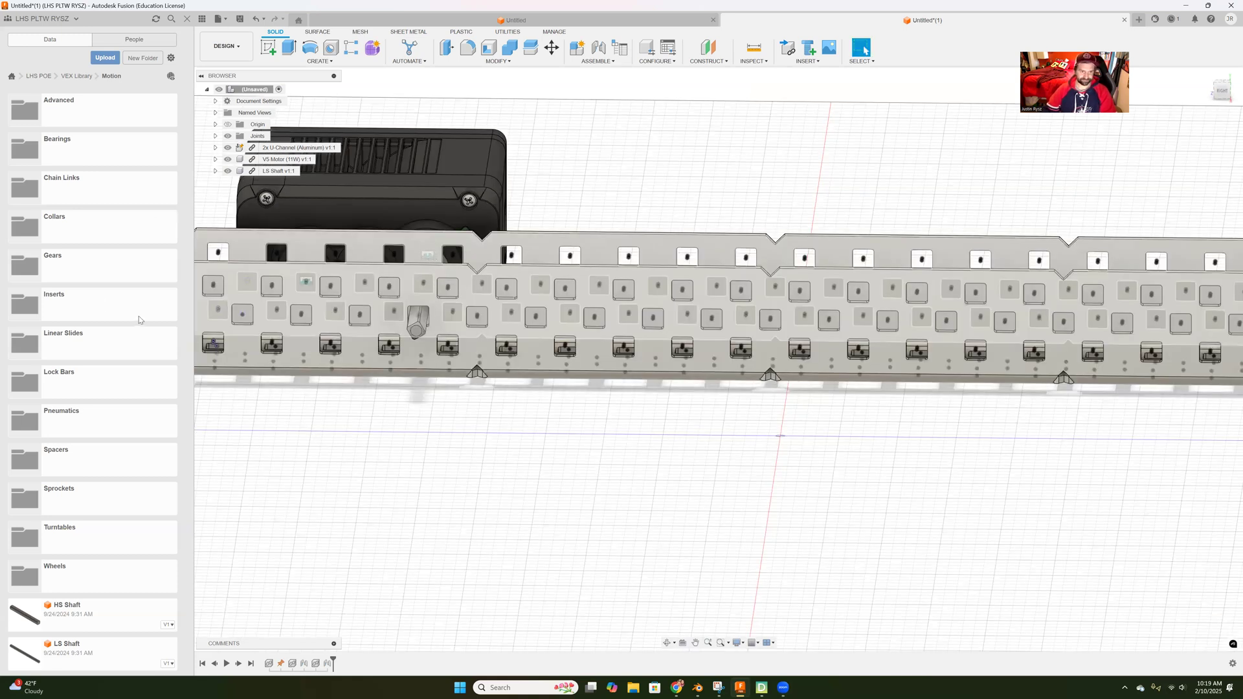
Step: Insert the 4.125 Legacy Omni - LS Shaft Insert wheel from the 4 inch Omni Wheels' Legacy folder and accept its position in front of the U-channel
left_click(59, 566)
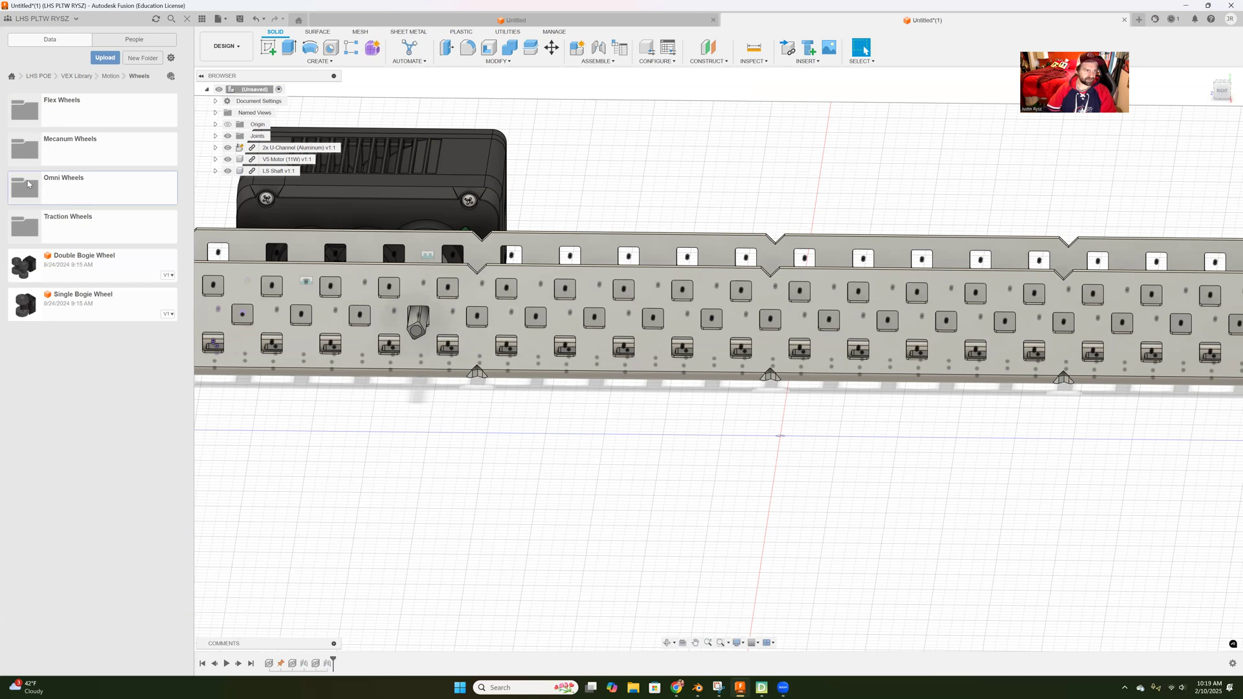
left_click(28, 187)
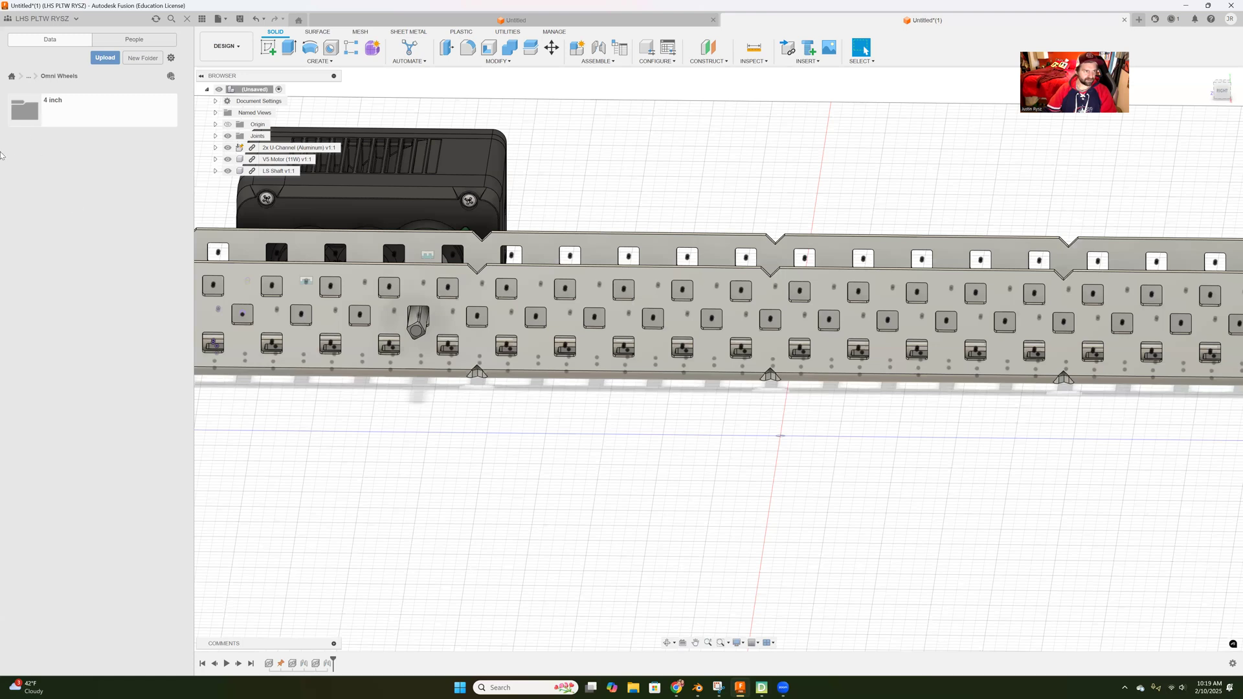
double_click(30, 115)
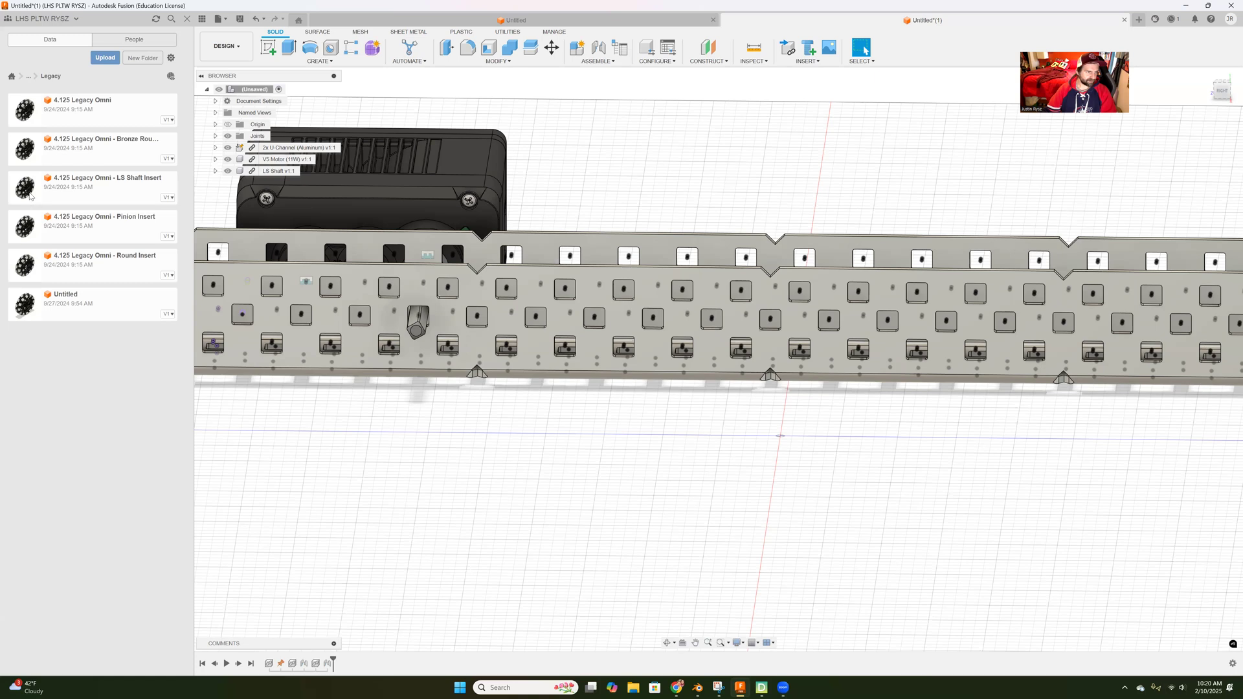
left_click_drag(33, 201, 599, 518)
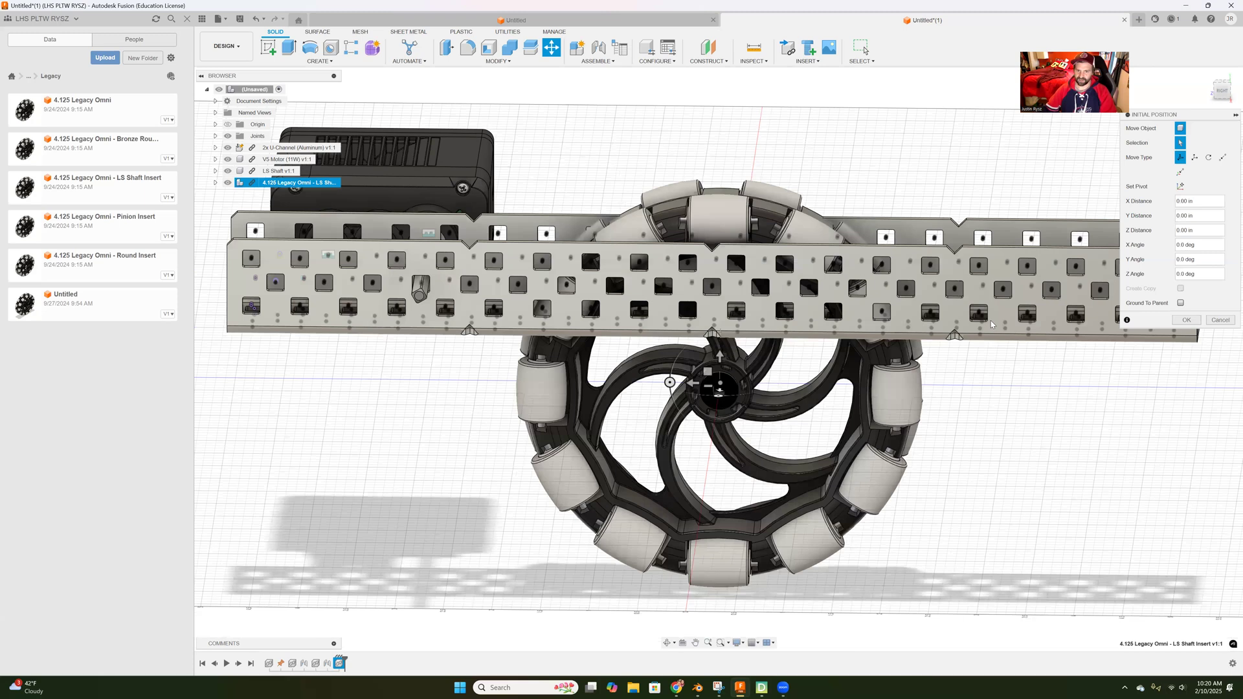
left_click(1186, 320)
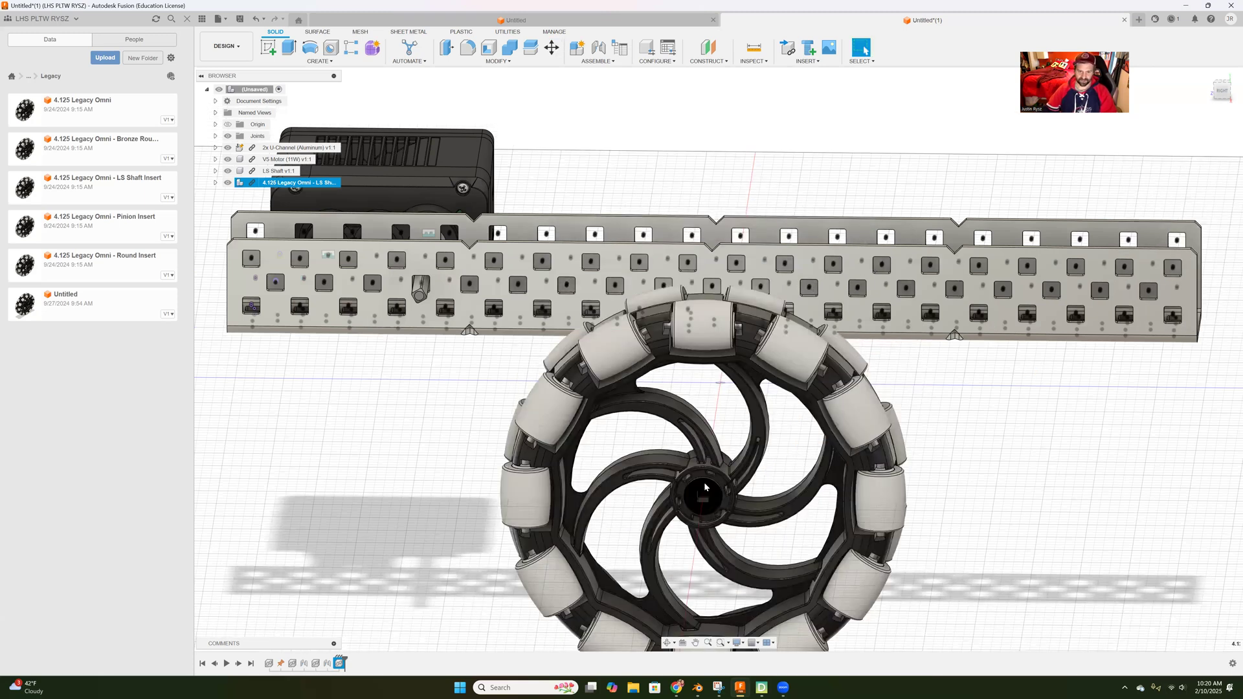
Step: Start a joint that snaps the omni wheel's square insert to the centre of the LS Shaft's free end
scroll(732, 568, "up", 5)
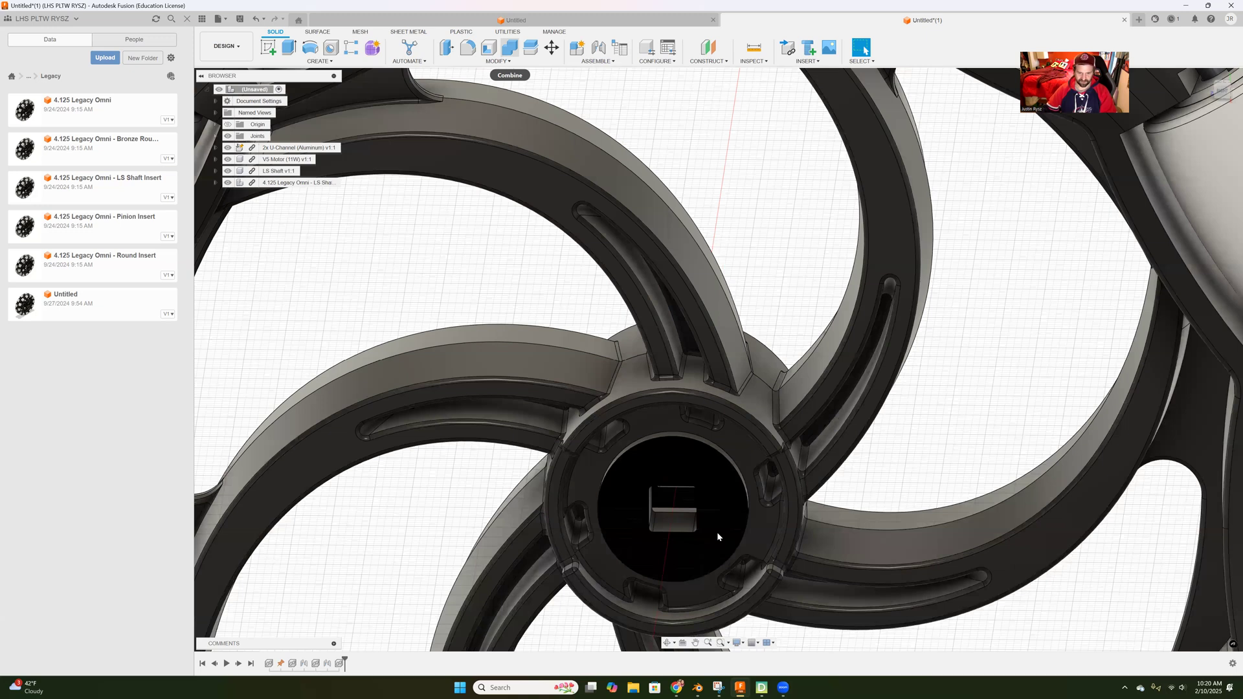
key("j")
left_click(673, 507)
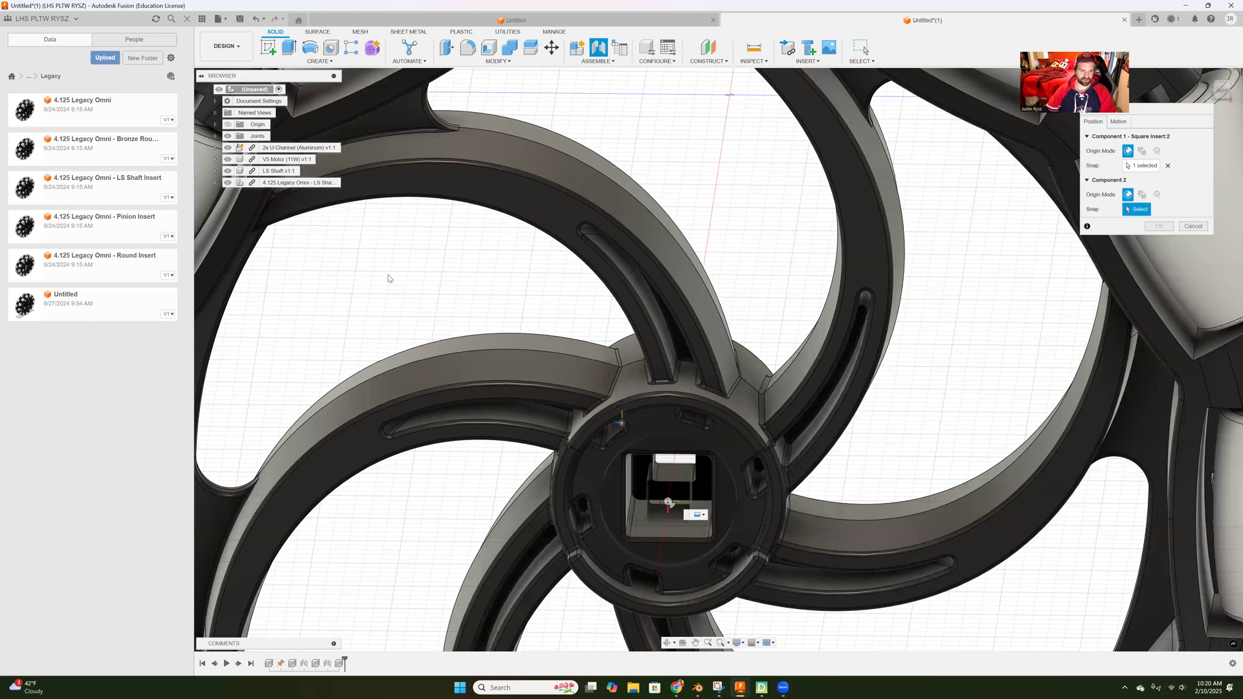
scroll(394, 275, "down", 3)
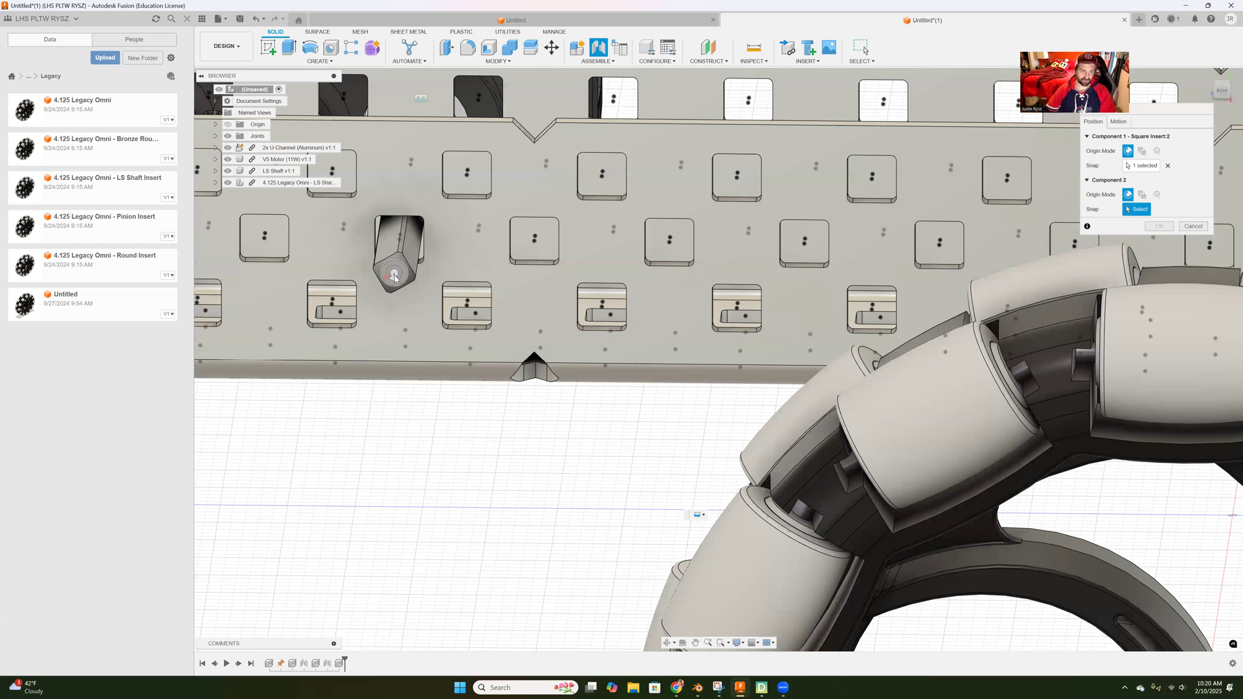
left_click(393, 279)
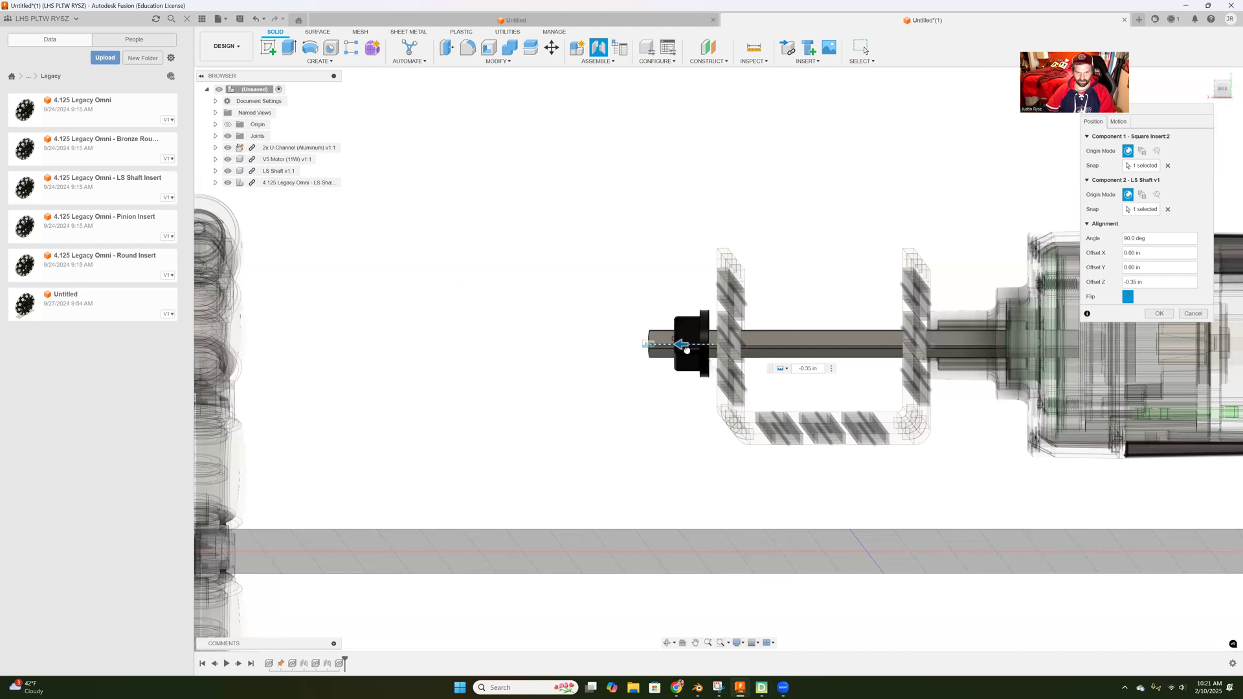
Step: Slide the wheel's insert along the shaft to a Z offset of -0.40 in and accept the joint with Rigid motion
left_click_drag(687, 350, 696, 350)
middle_click_drag(685, 399, 685, 405, "shift")
middle_click_drag(529, 440, 700, 416)
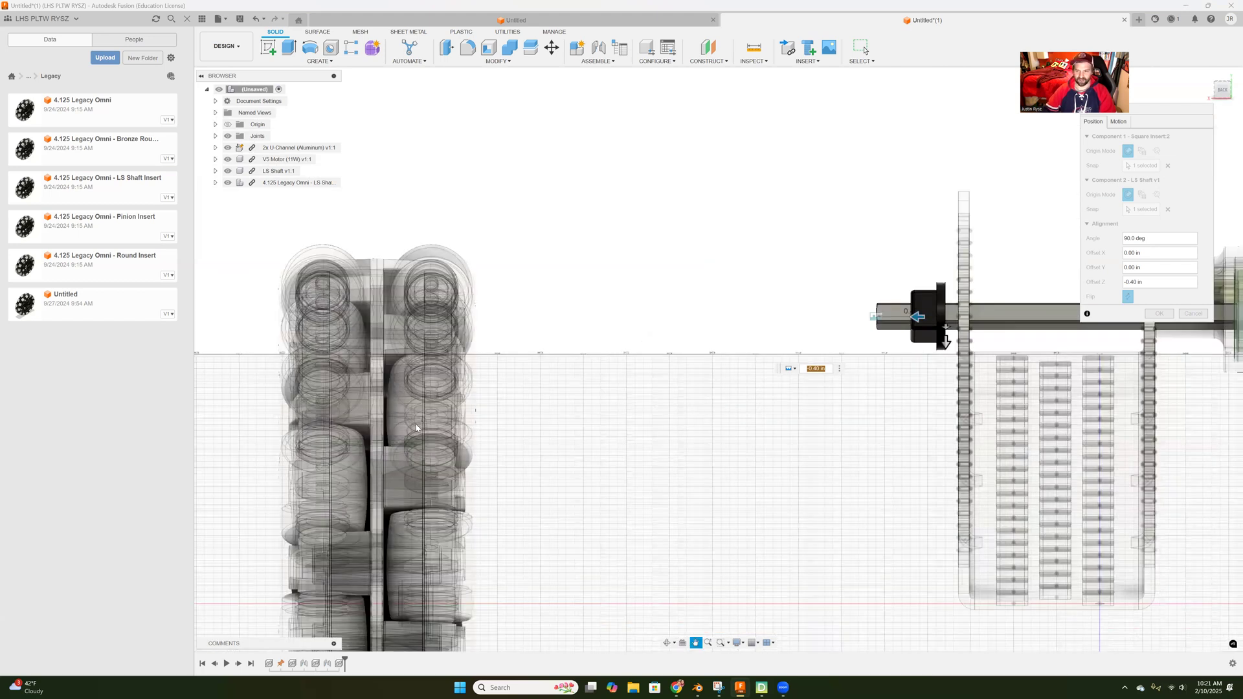
left_click(1119, 122)
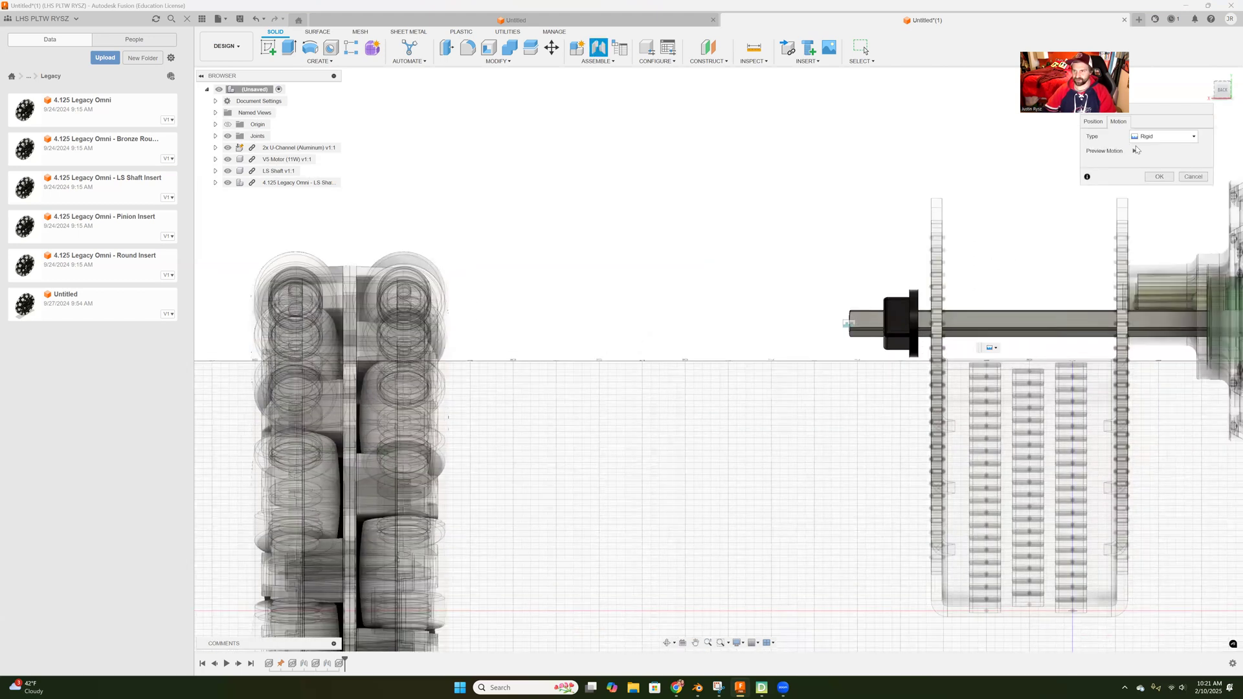
left_click(1159, 176)
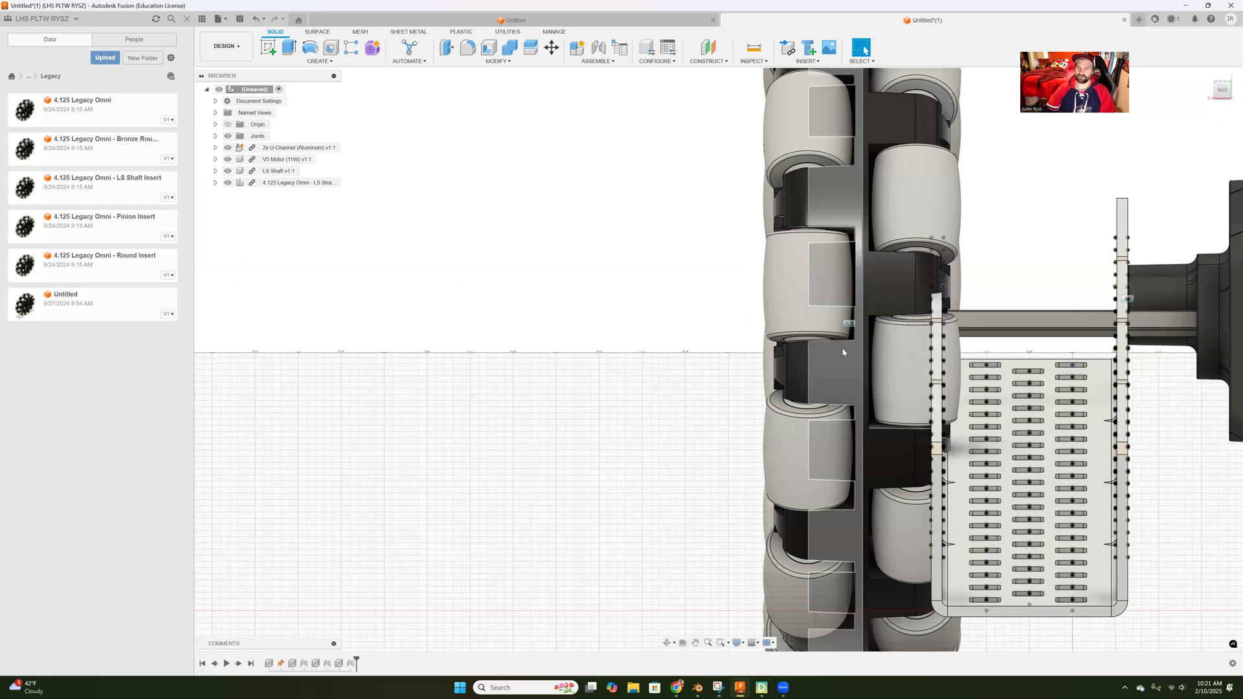
Step: Edit the rigid joint between the wheel and the shaft, setting its Z offset to -0.20 in
scroll(838, 353, "up", 1)
scroll(818, 349, "down", 5)
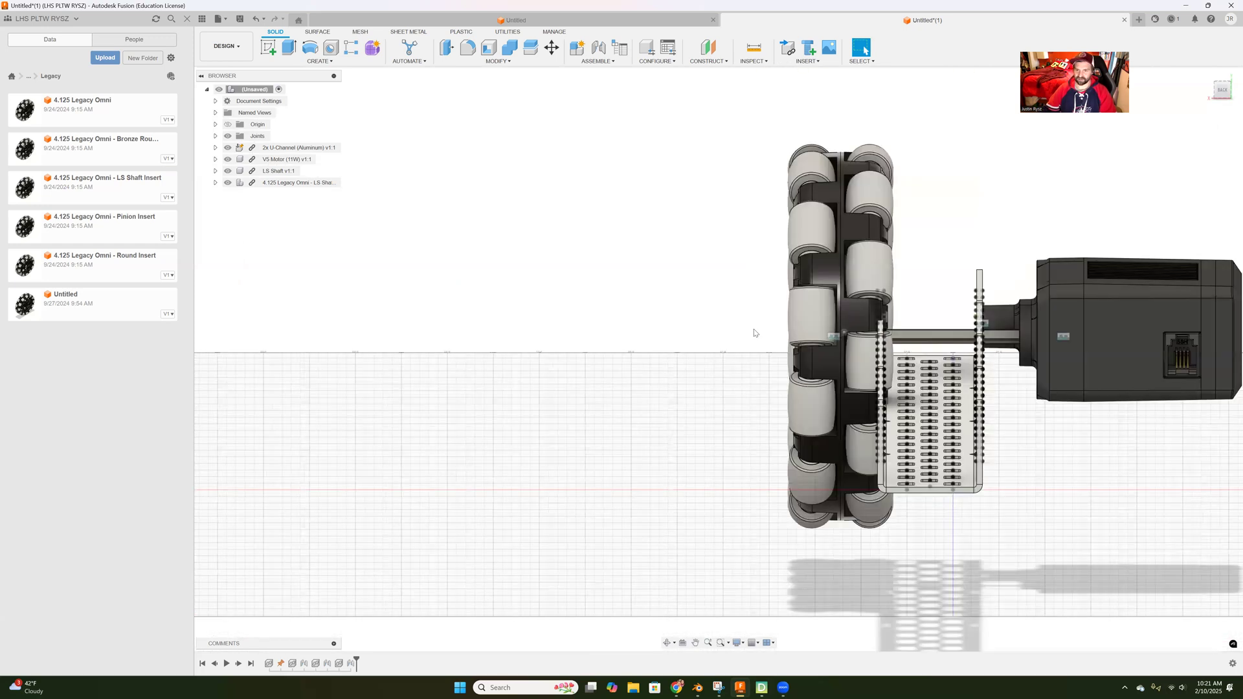
left_click(216, 136)
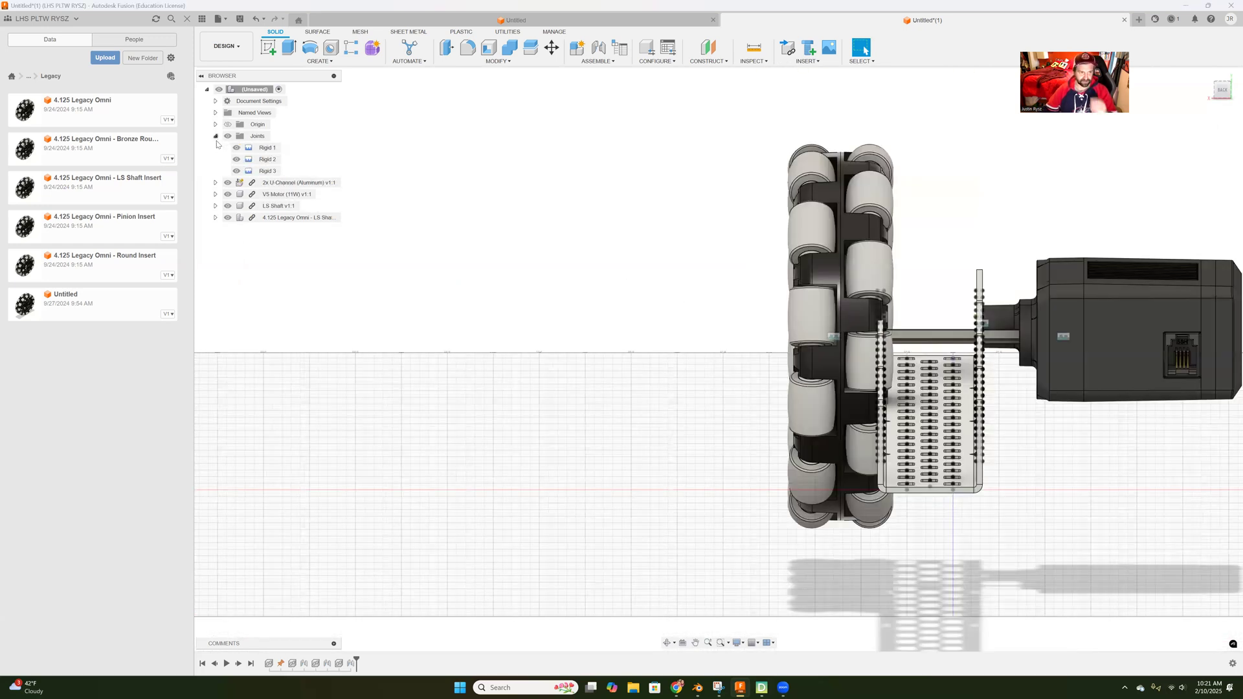
right_click(263, 172)
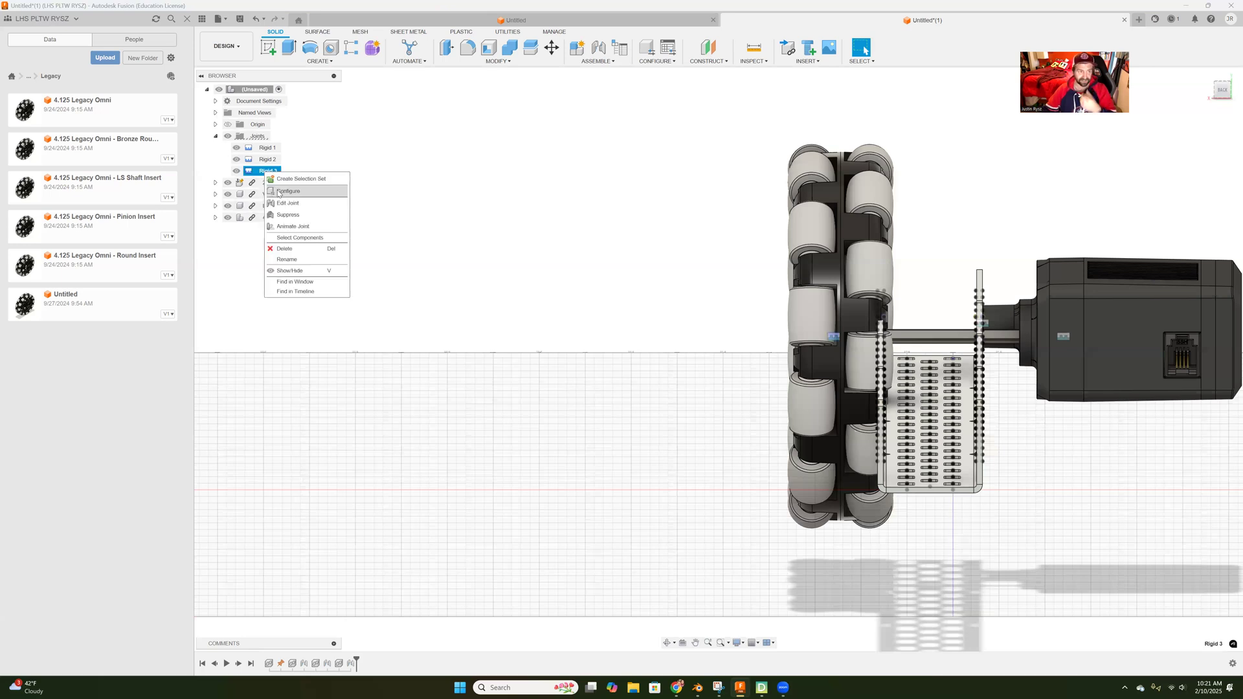
left_click(284, 200)
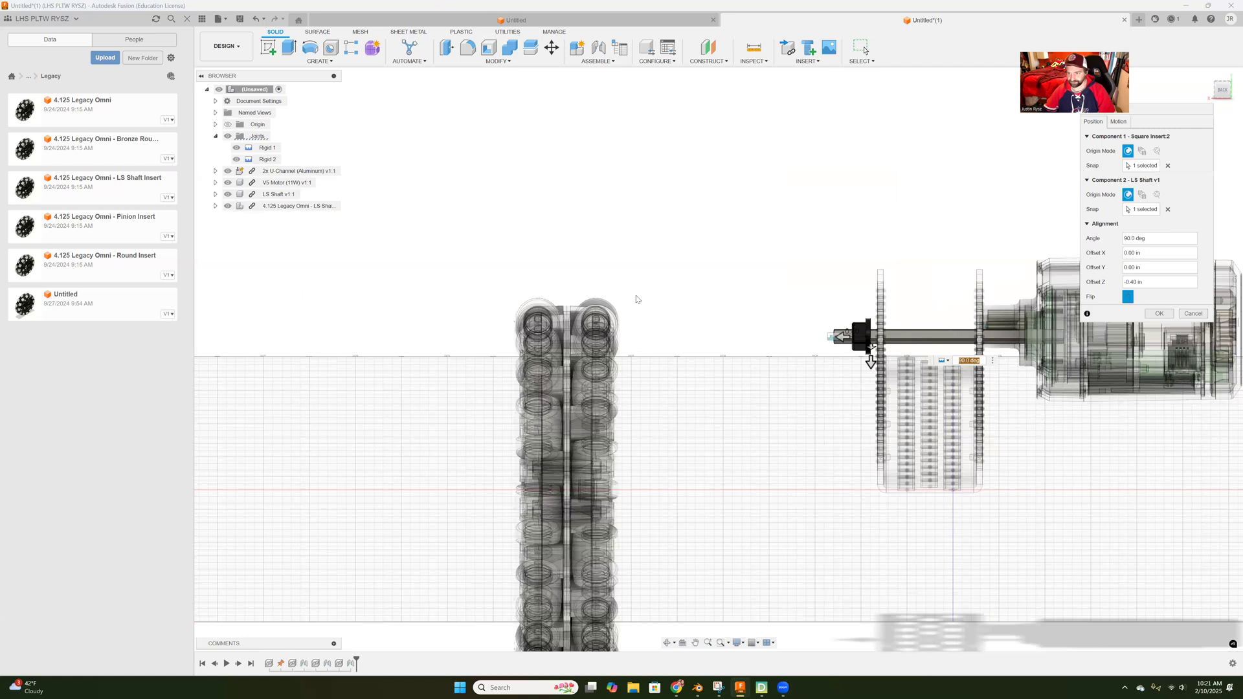
left_click_drag(840, 337, 826, 338)
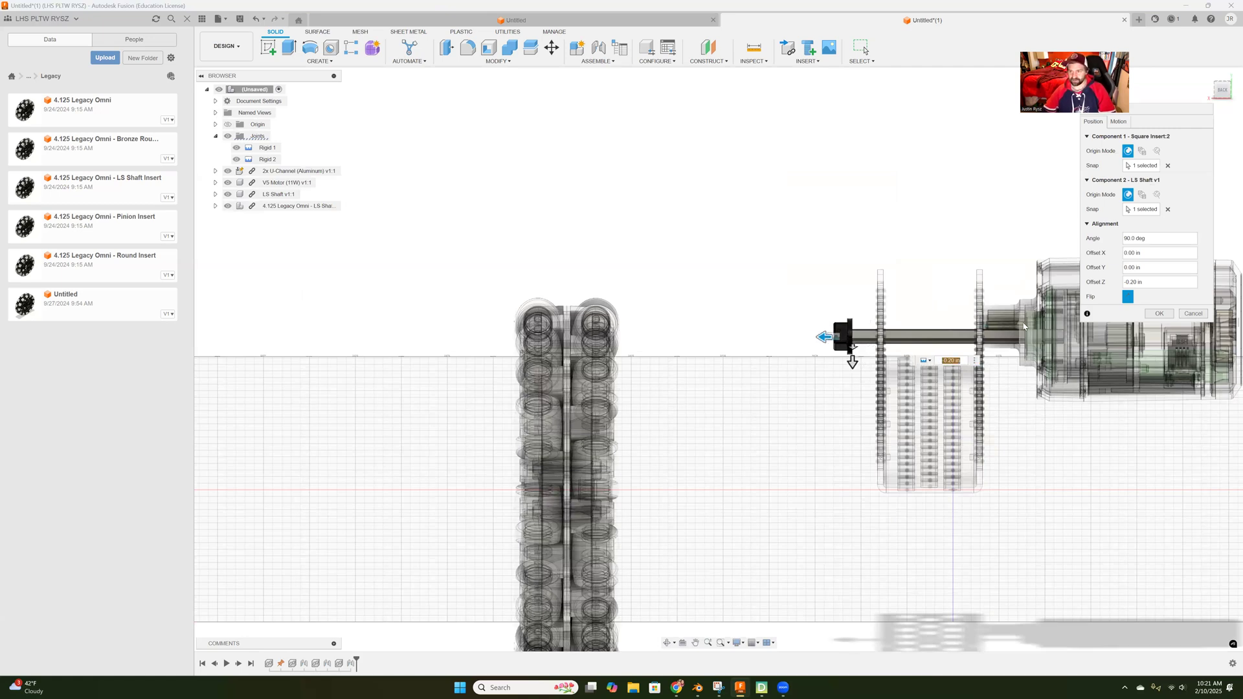
left_click(1159, 315)
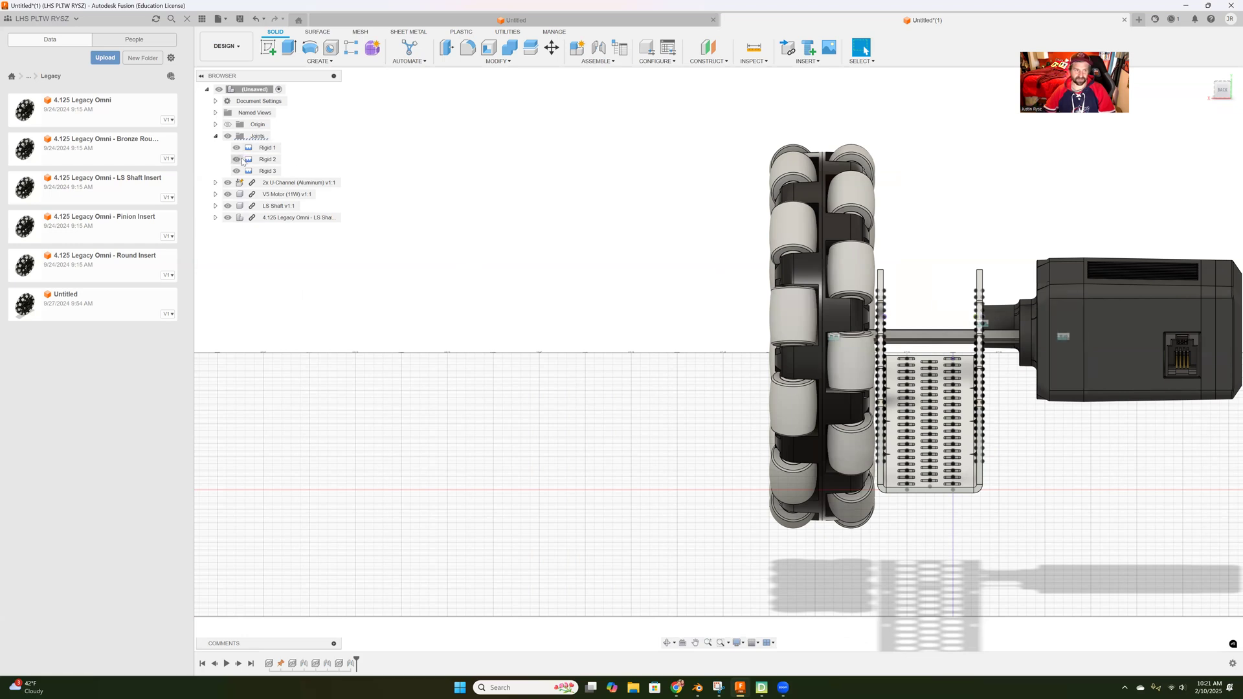
Step: Change the joint between the LS Shaft and the V5 Motor to Revolute motion about the Z axis
right_click(262, 160)
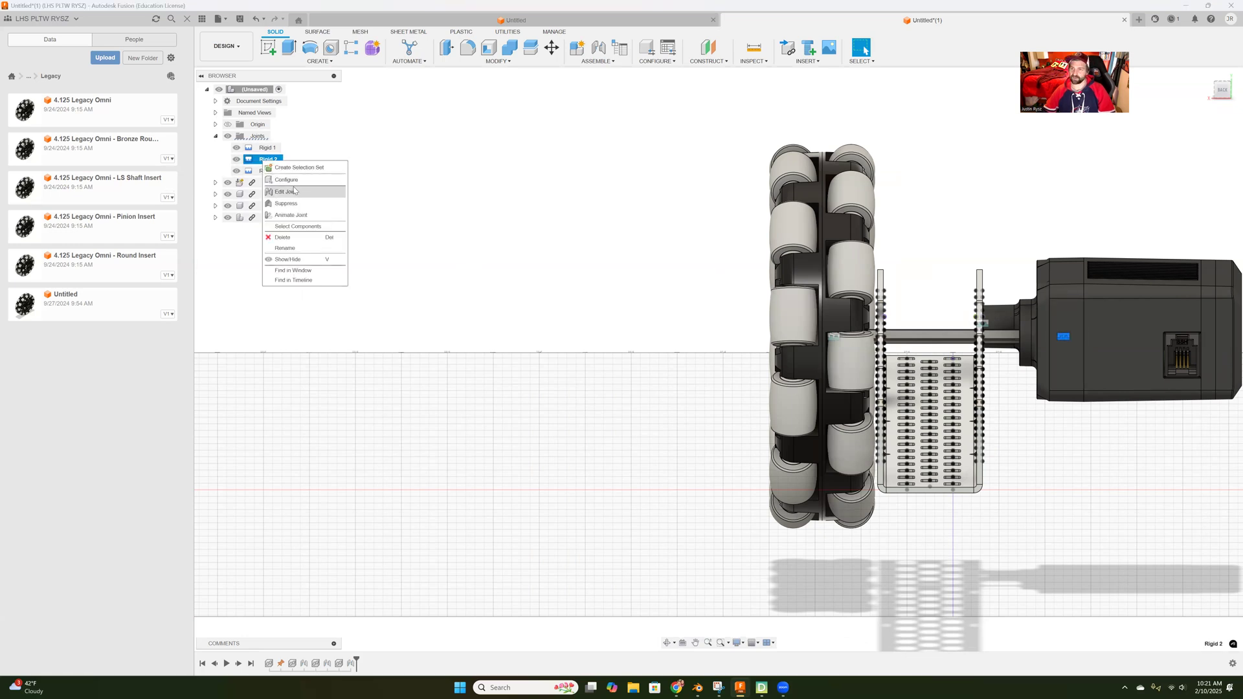
left_click(319, 193)
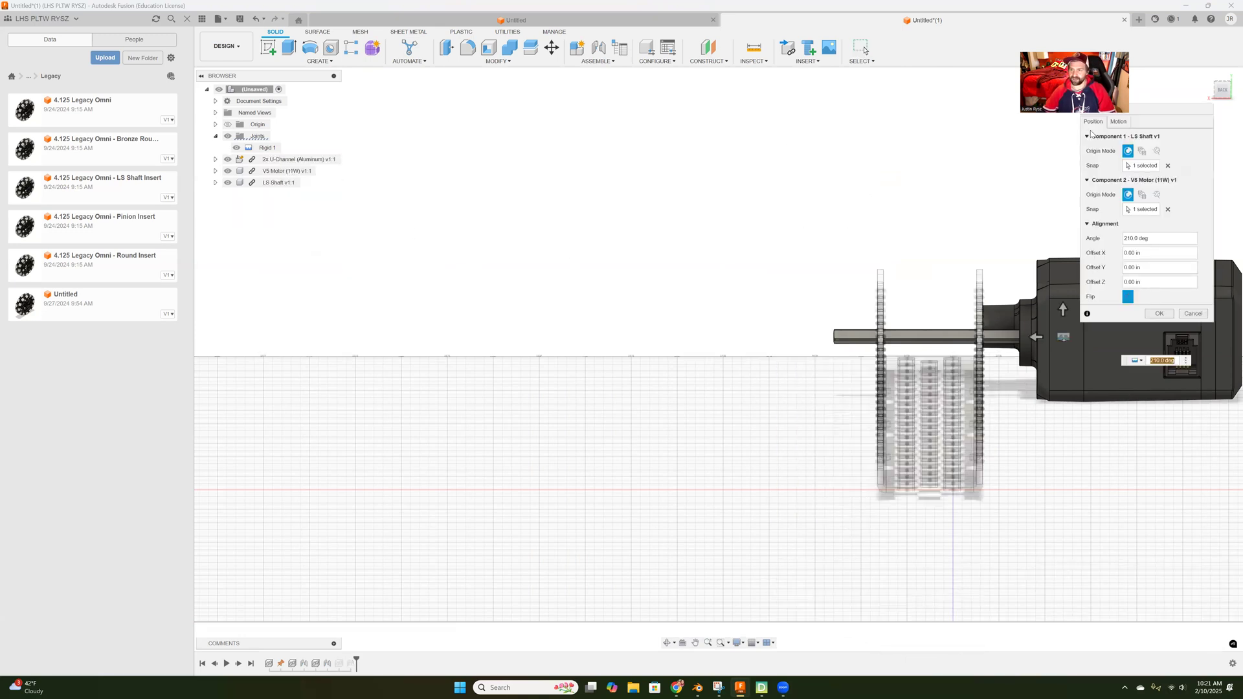
left_click(1118, 123)
left_click(1157, 138)
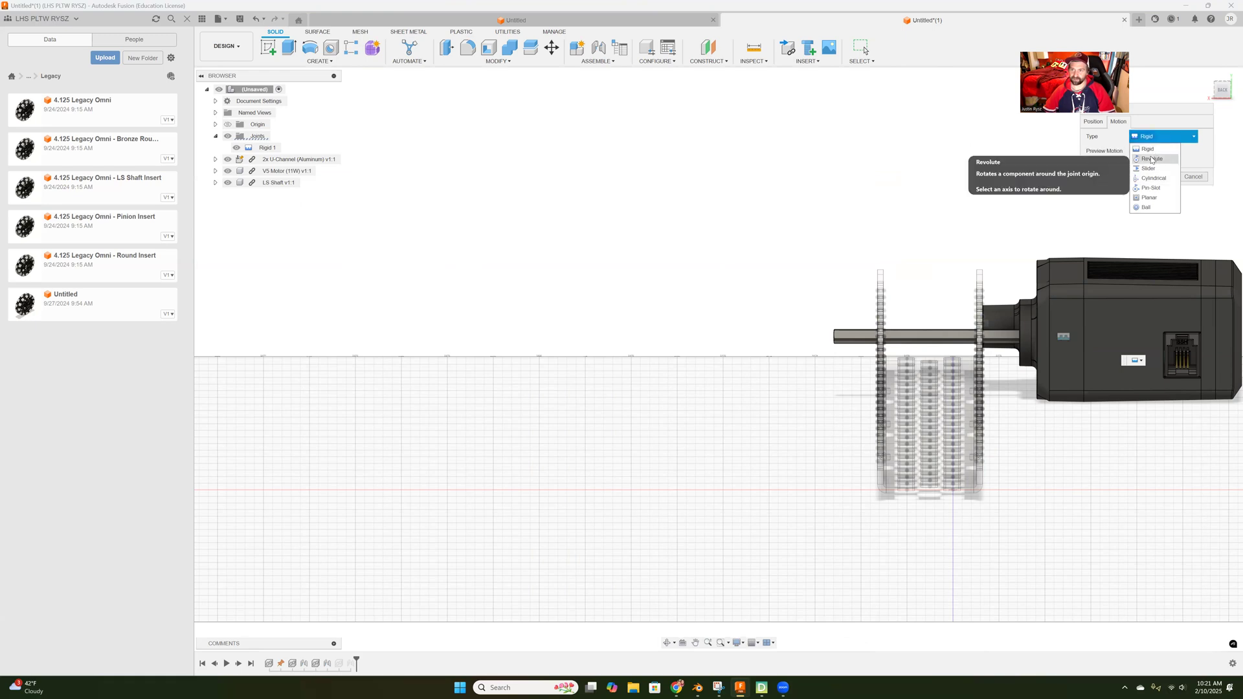
left_click(1152, 159)
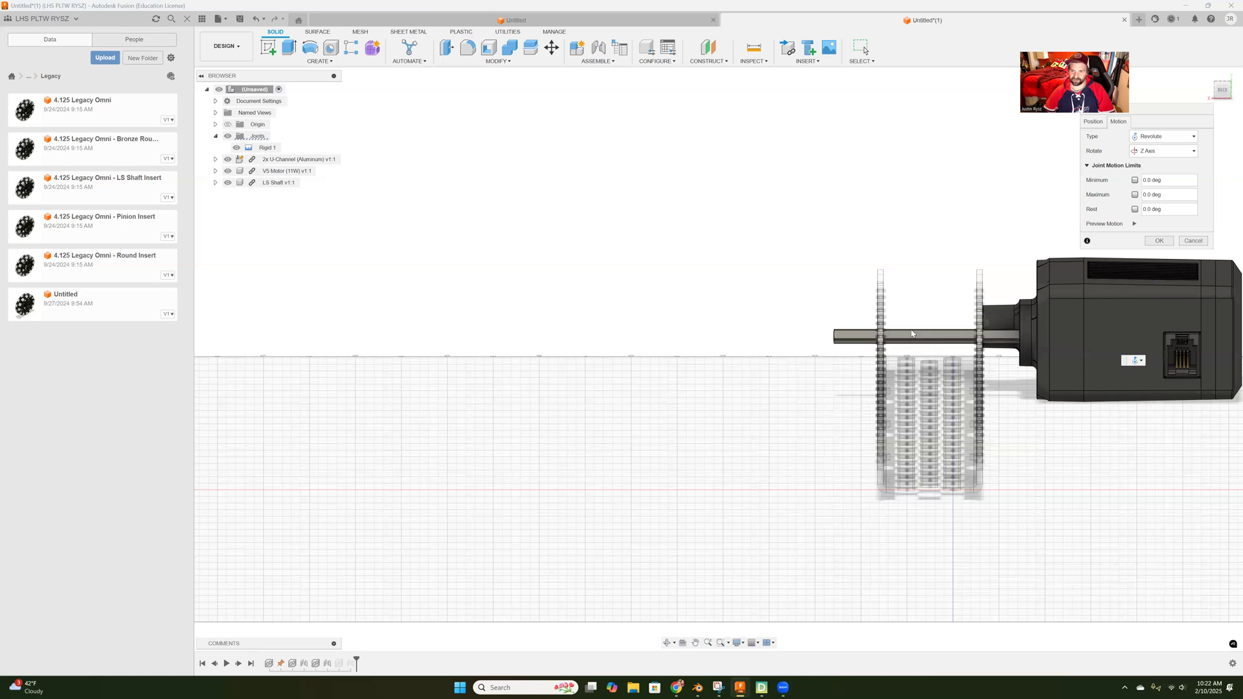
left_click(1158, 241)
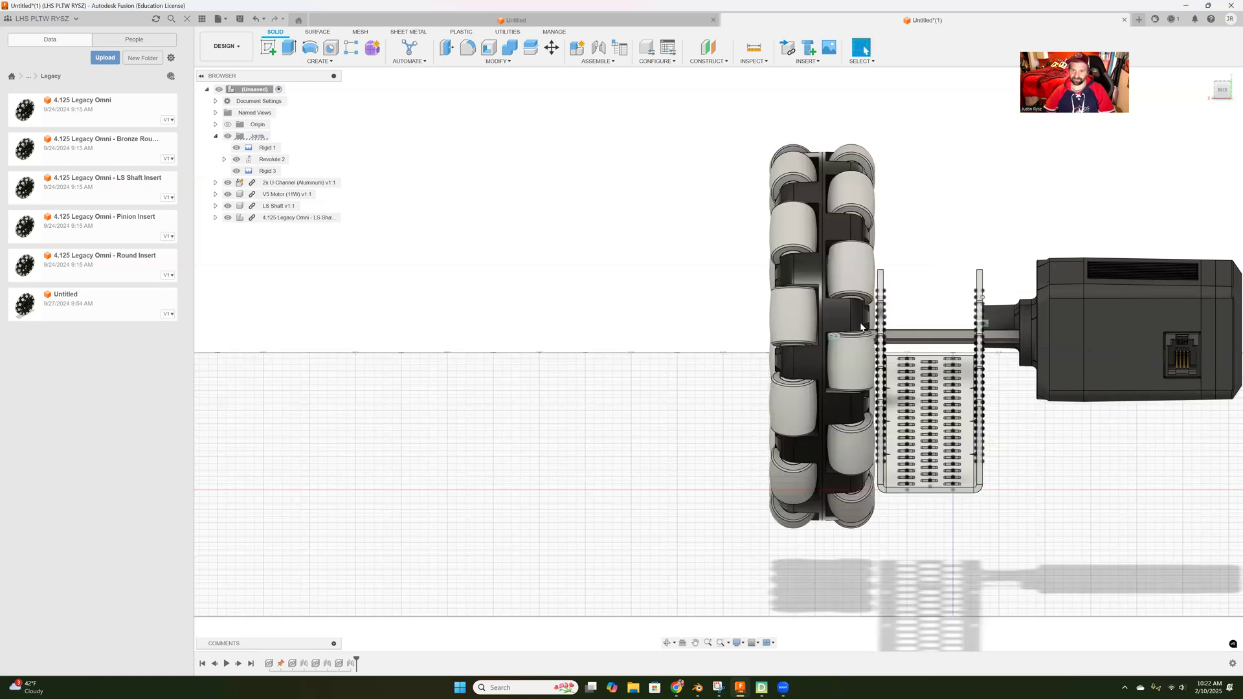
Step: Spin the omni wheel about the shaft to test the revolute joint's motion
left_click_drag(826, 275, 832, 313)
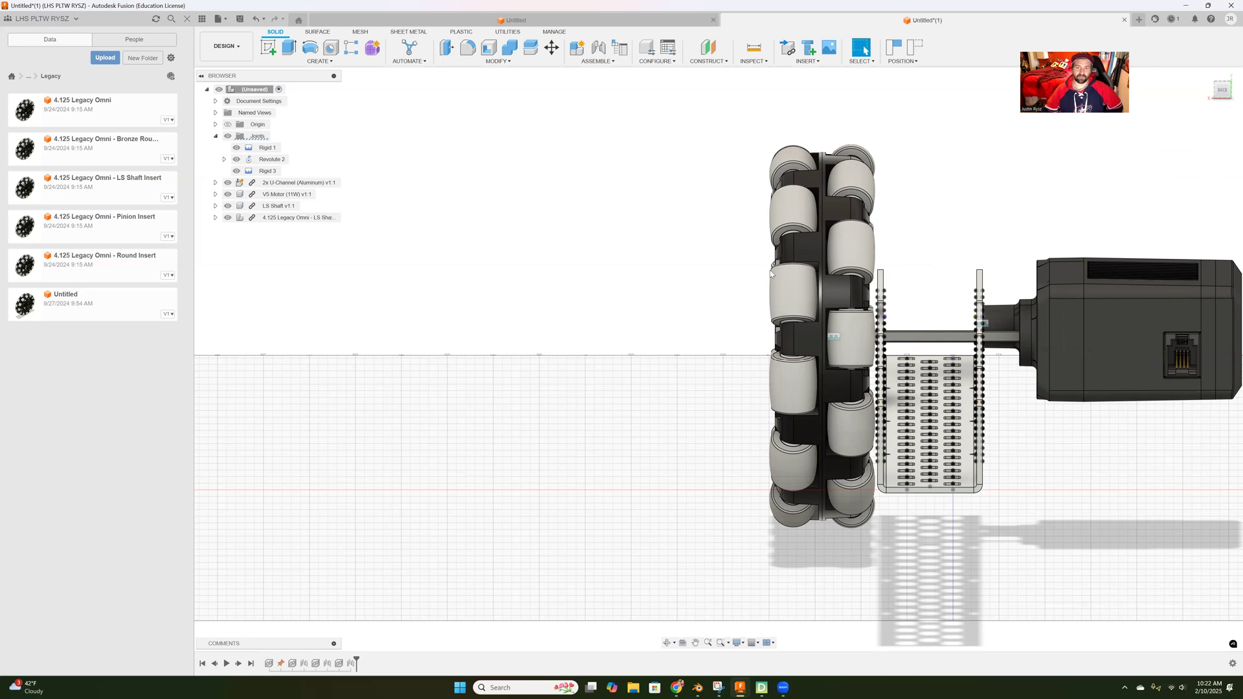
left_click_drag(818, 183, 811, 526)
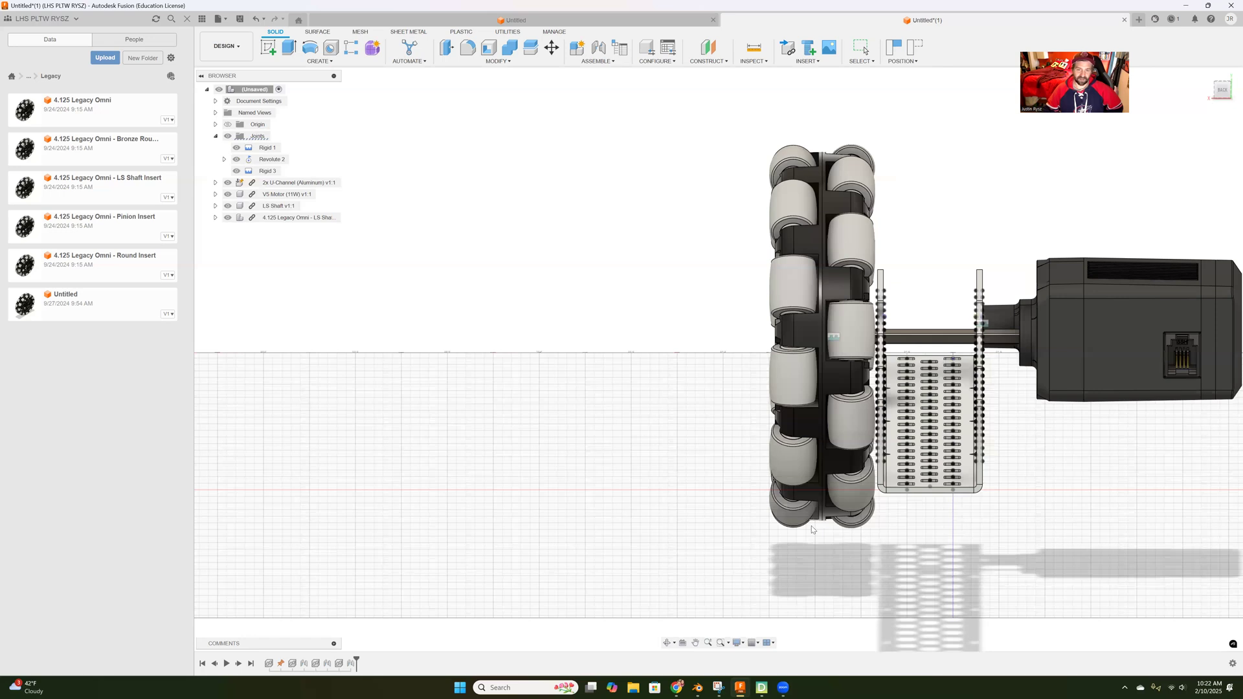